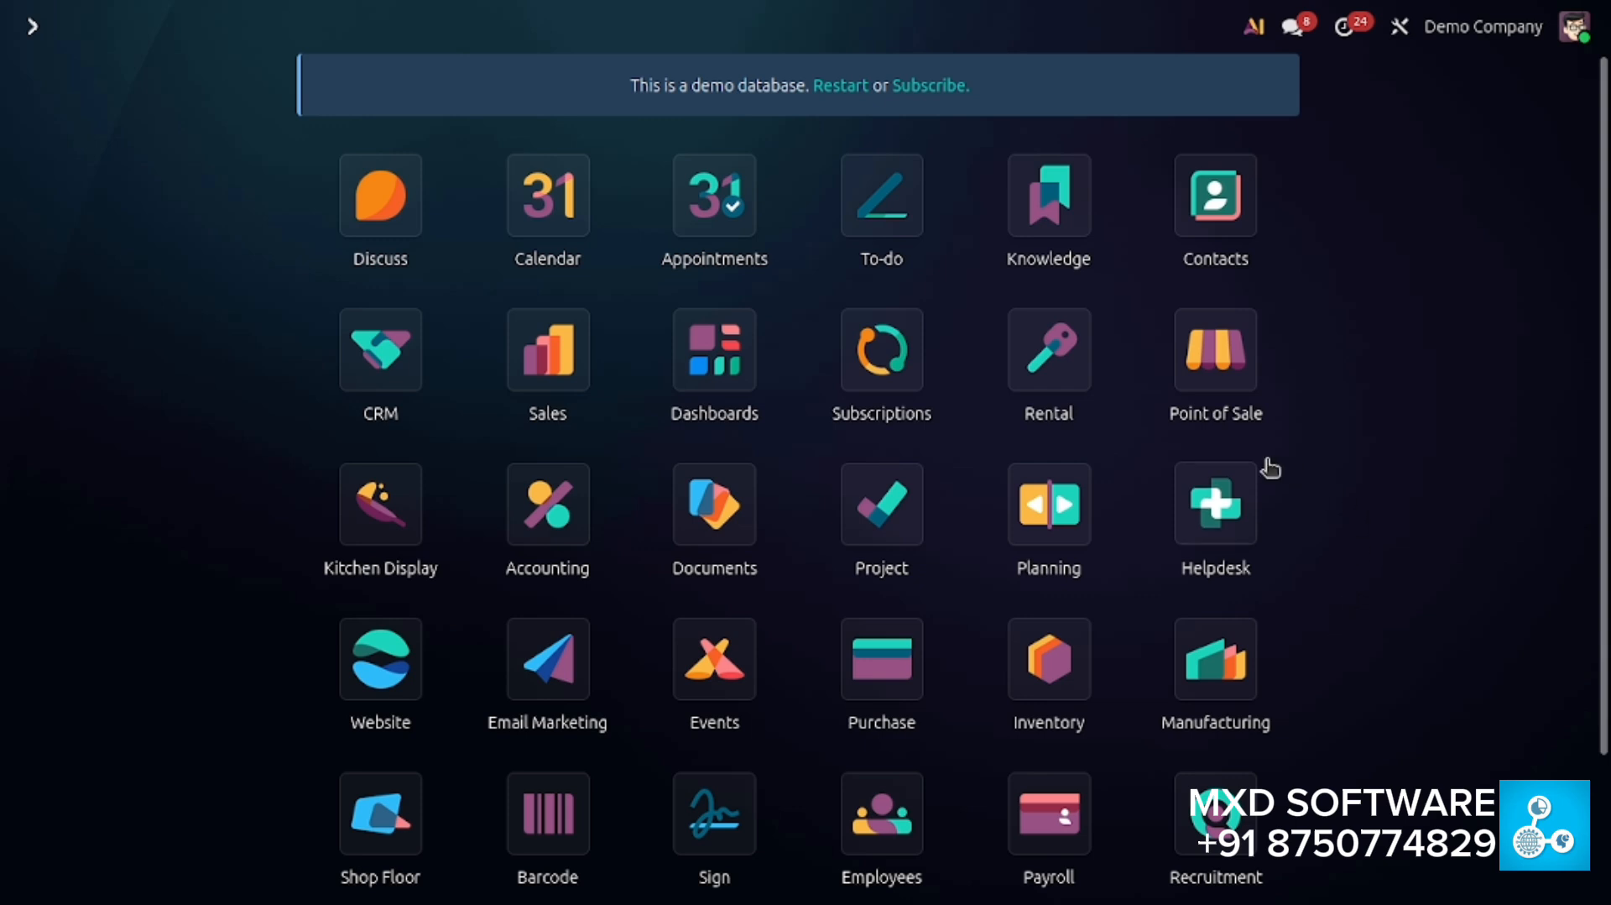
Open the Sales settings and check the Discounts and Pricelists options in the Pricing section
left_click(549, 389)
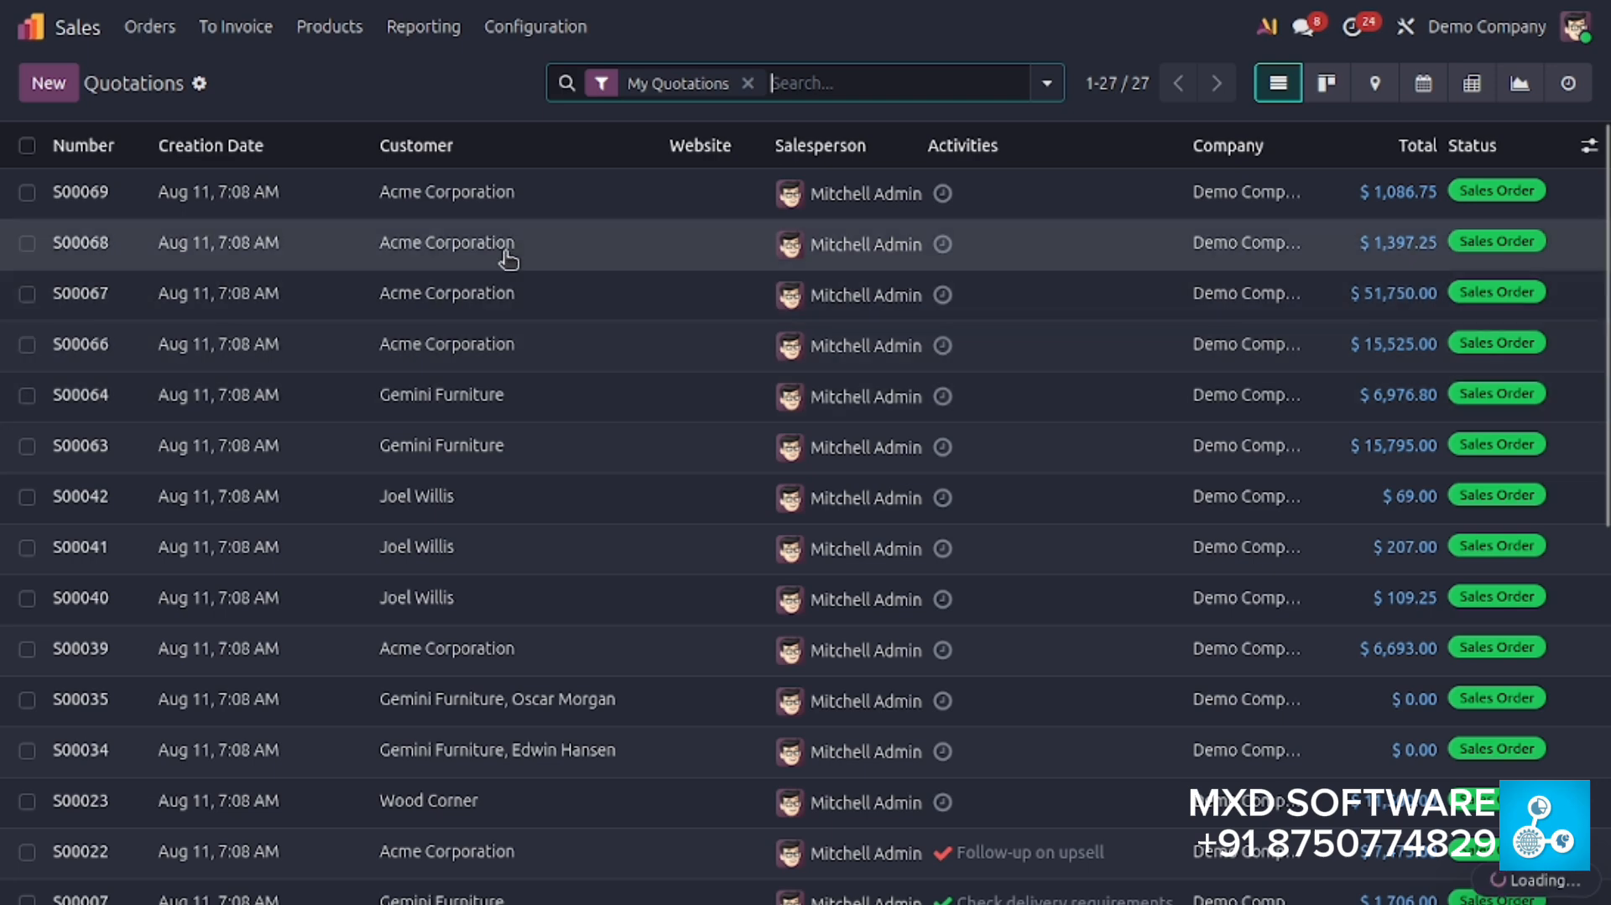
left_click(331, 37)
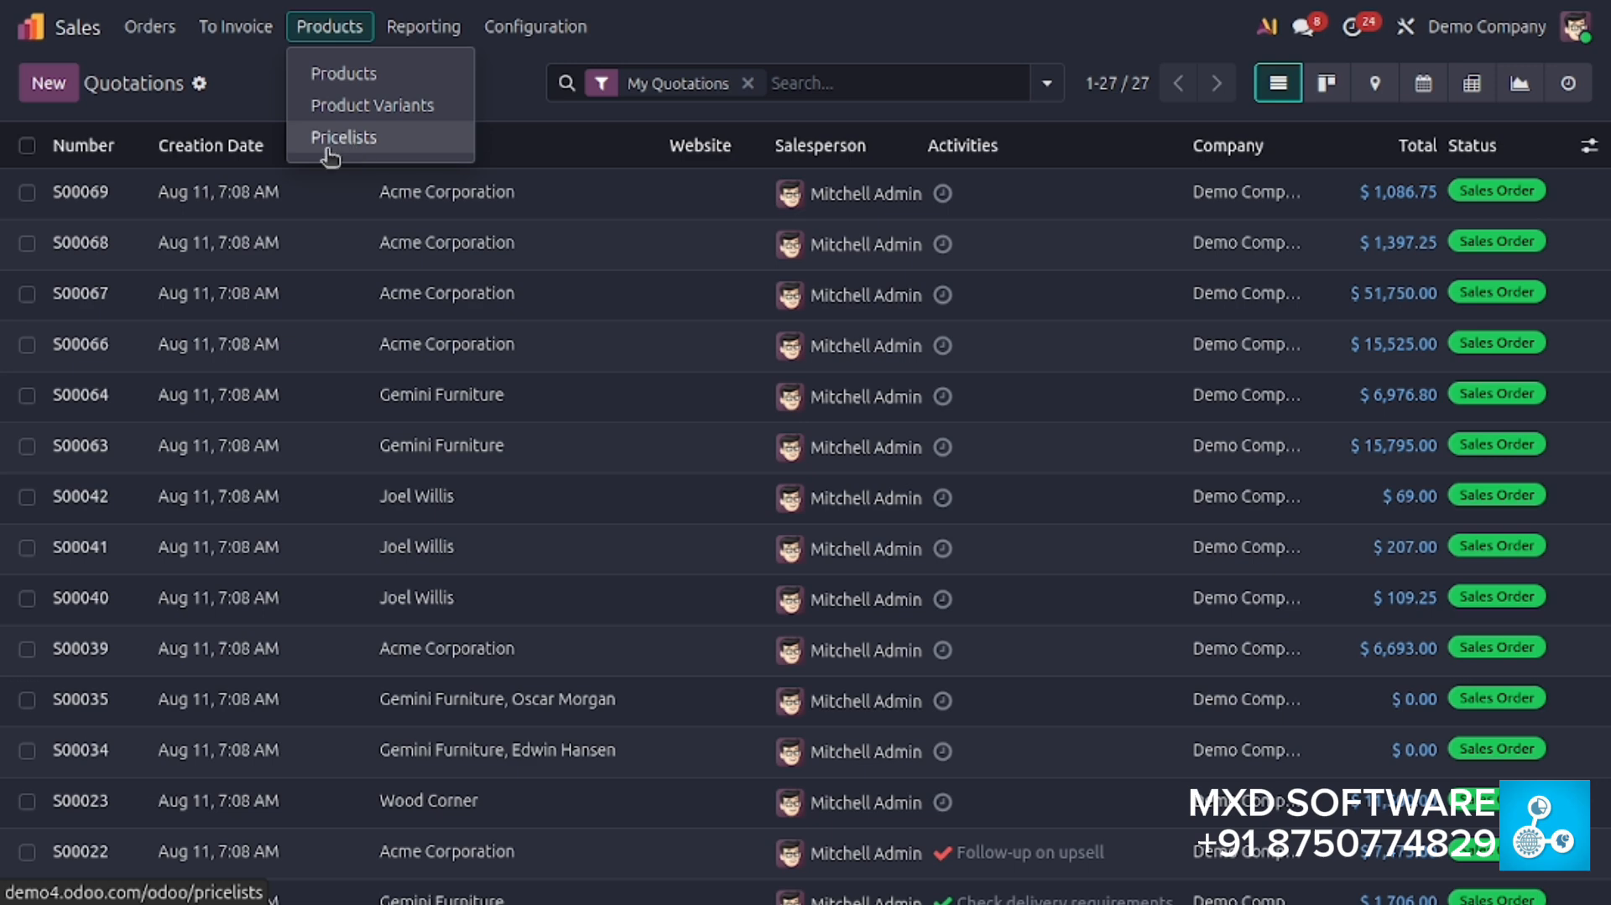
left_click(502, 74)
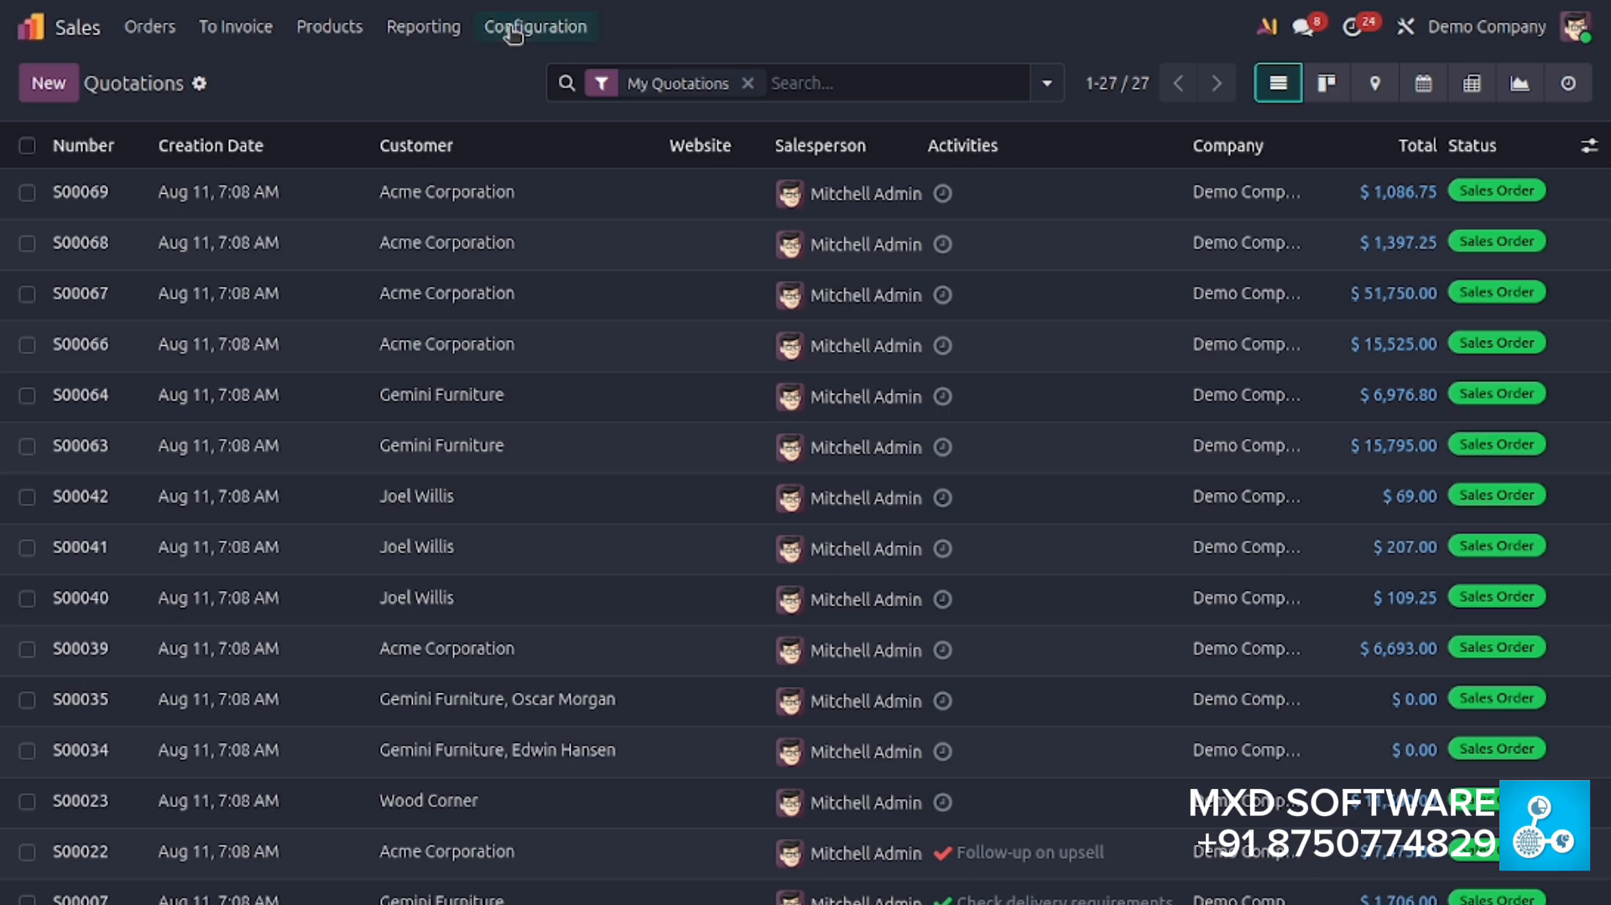
left_click(514, 31)
left_click(520, 80)
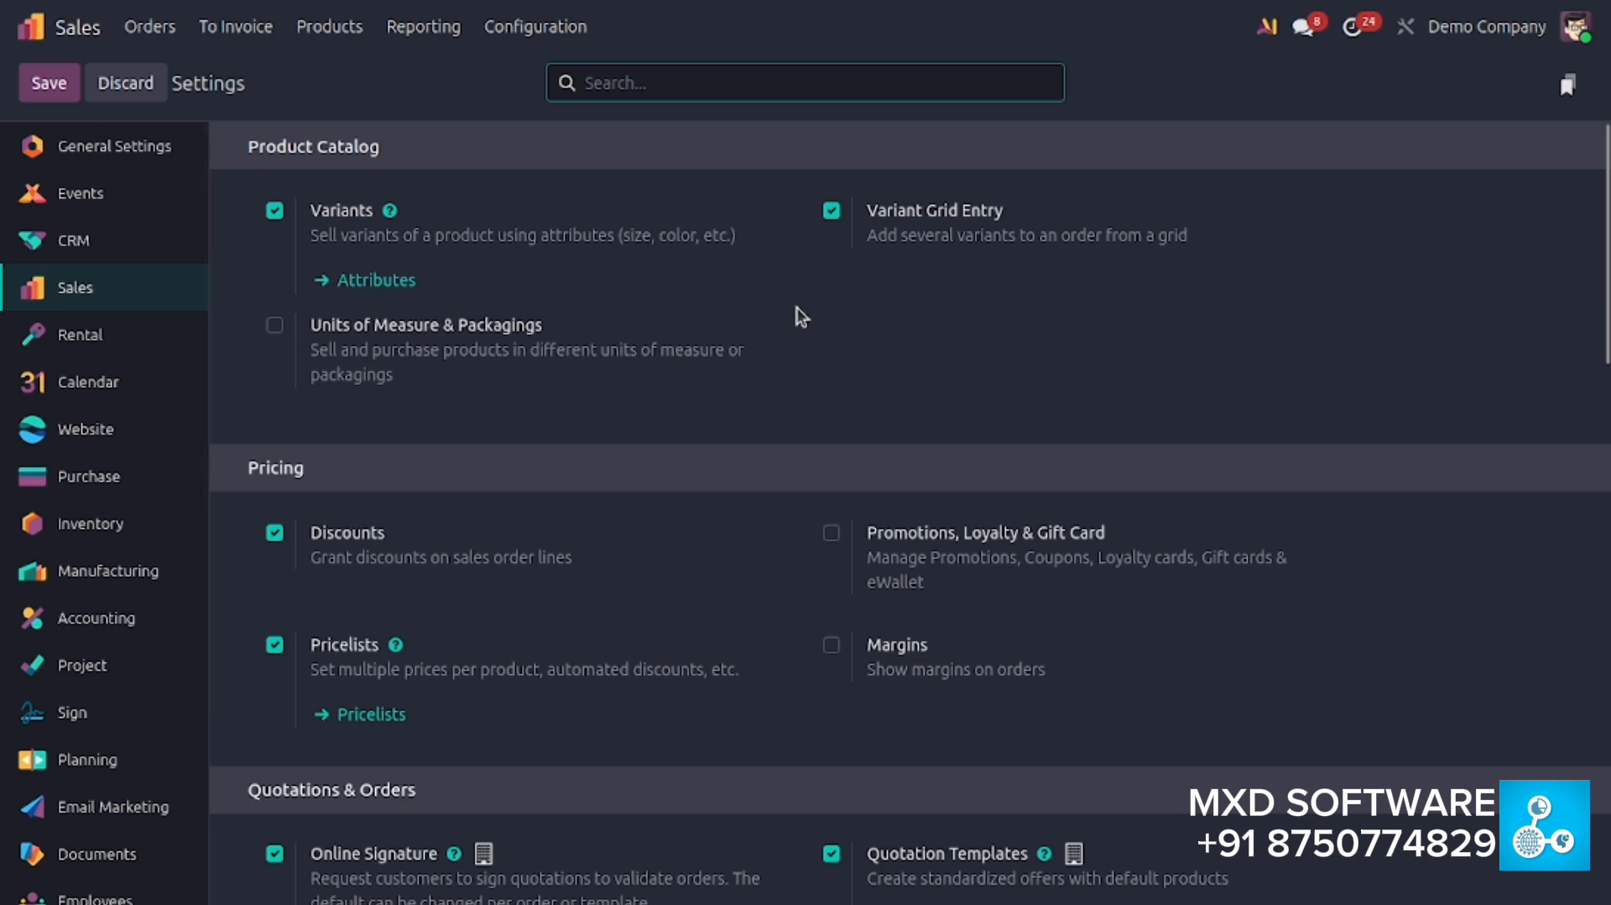
scroll(794, 324, "down", 2)
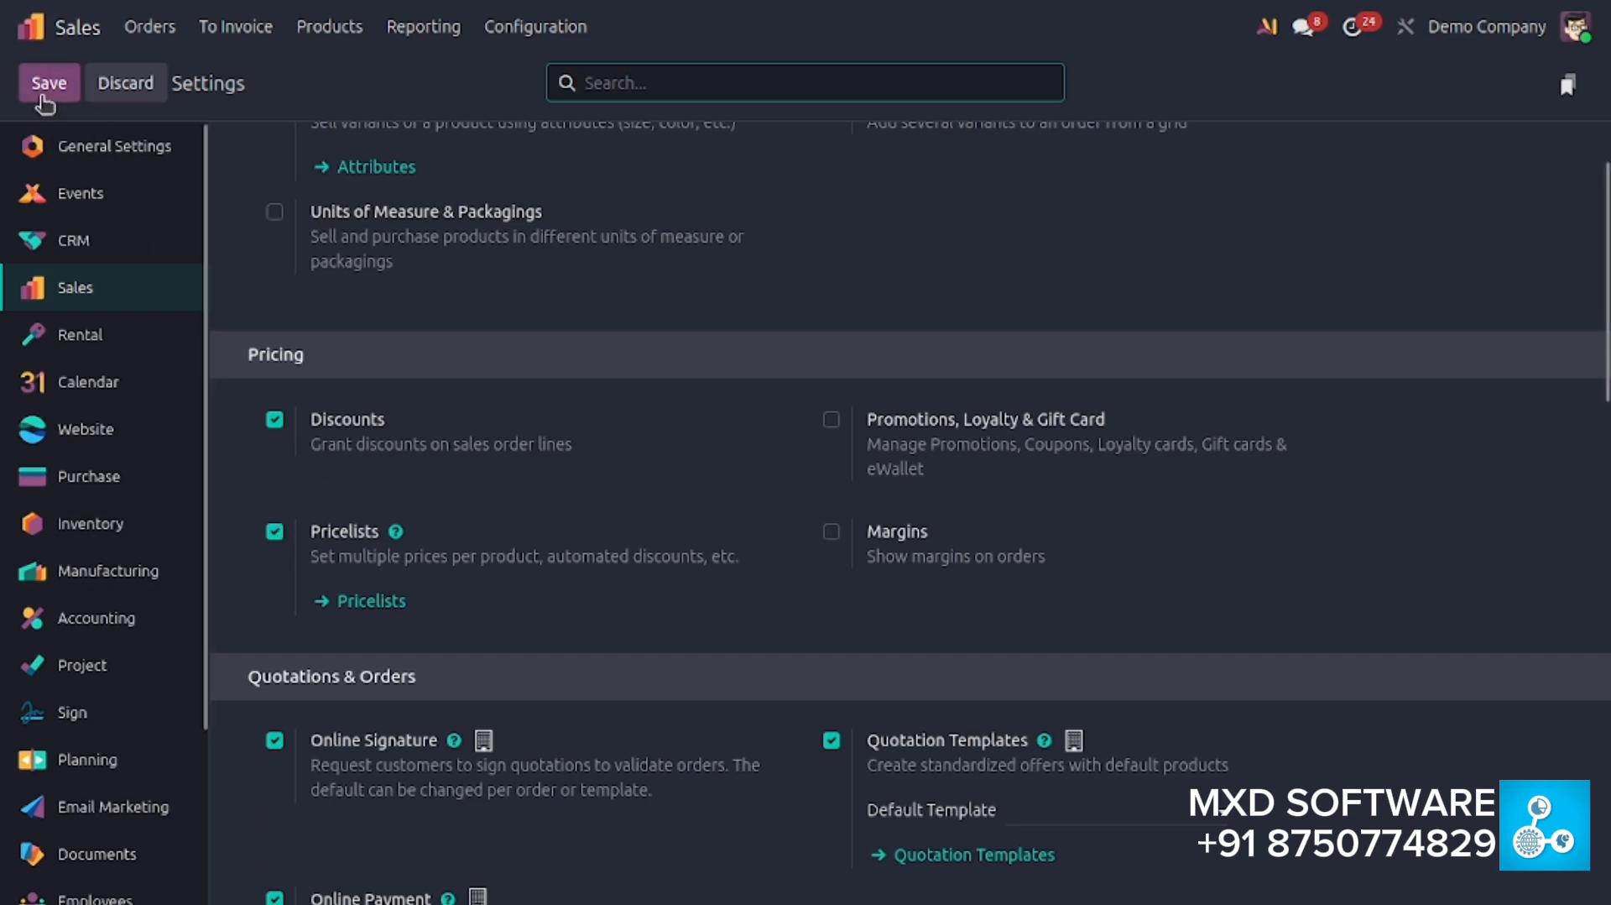
scroll(367, 285, "up", 1)
Create a new sales pricelist named "mxd software pvt ltd - spatial price"
left_click(329, 26)
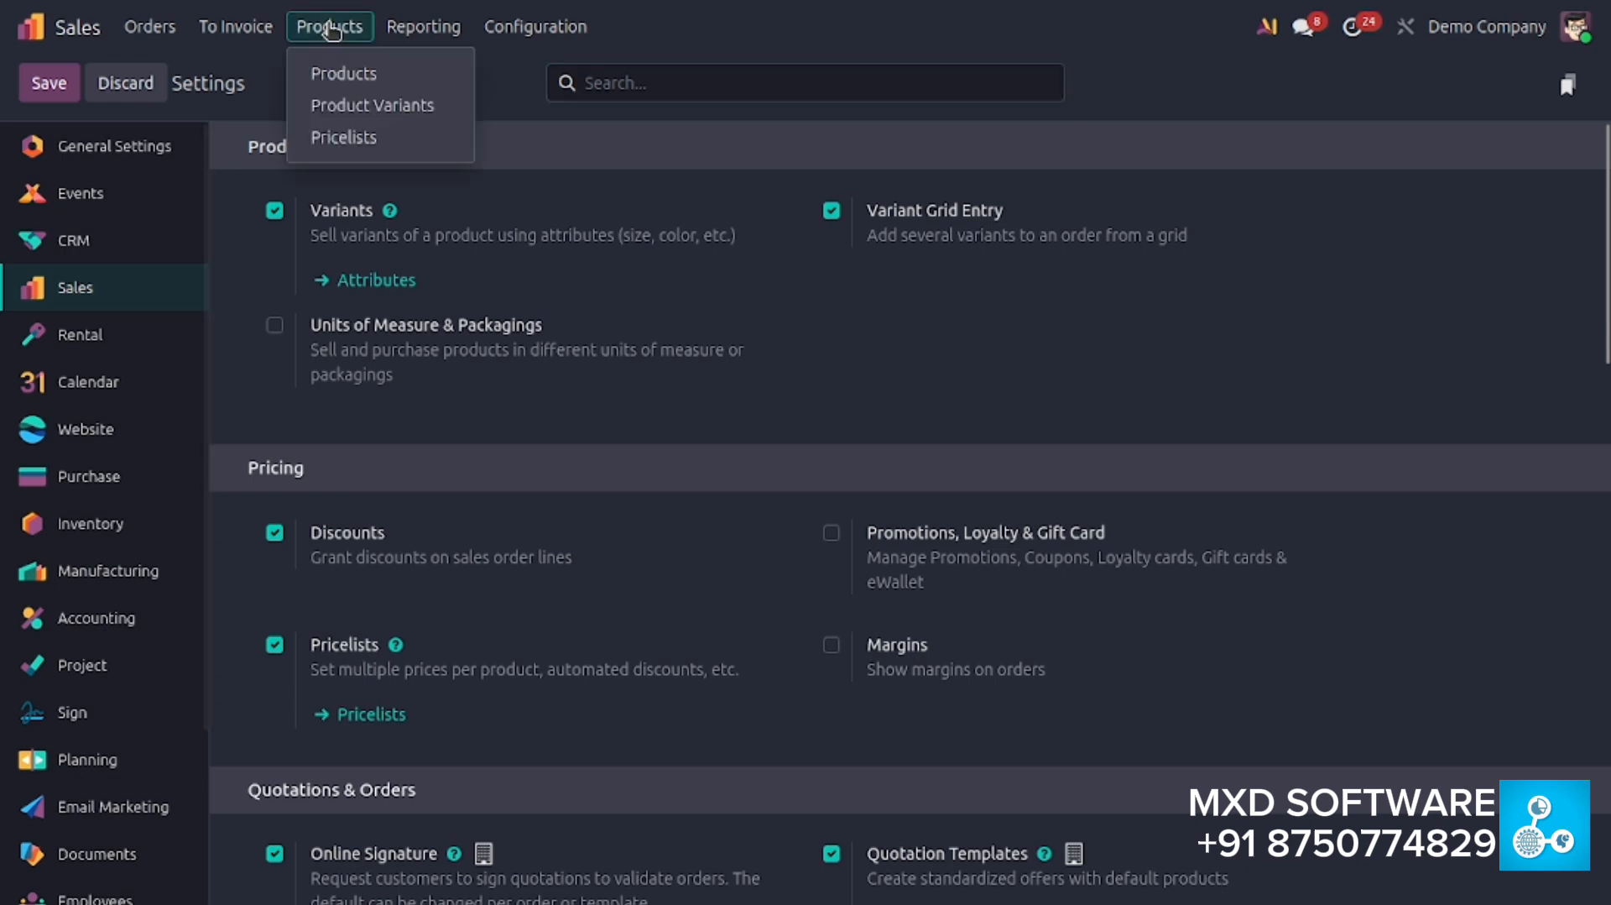
left_click(377, 139)
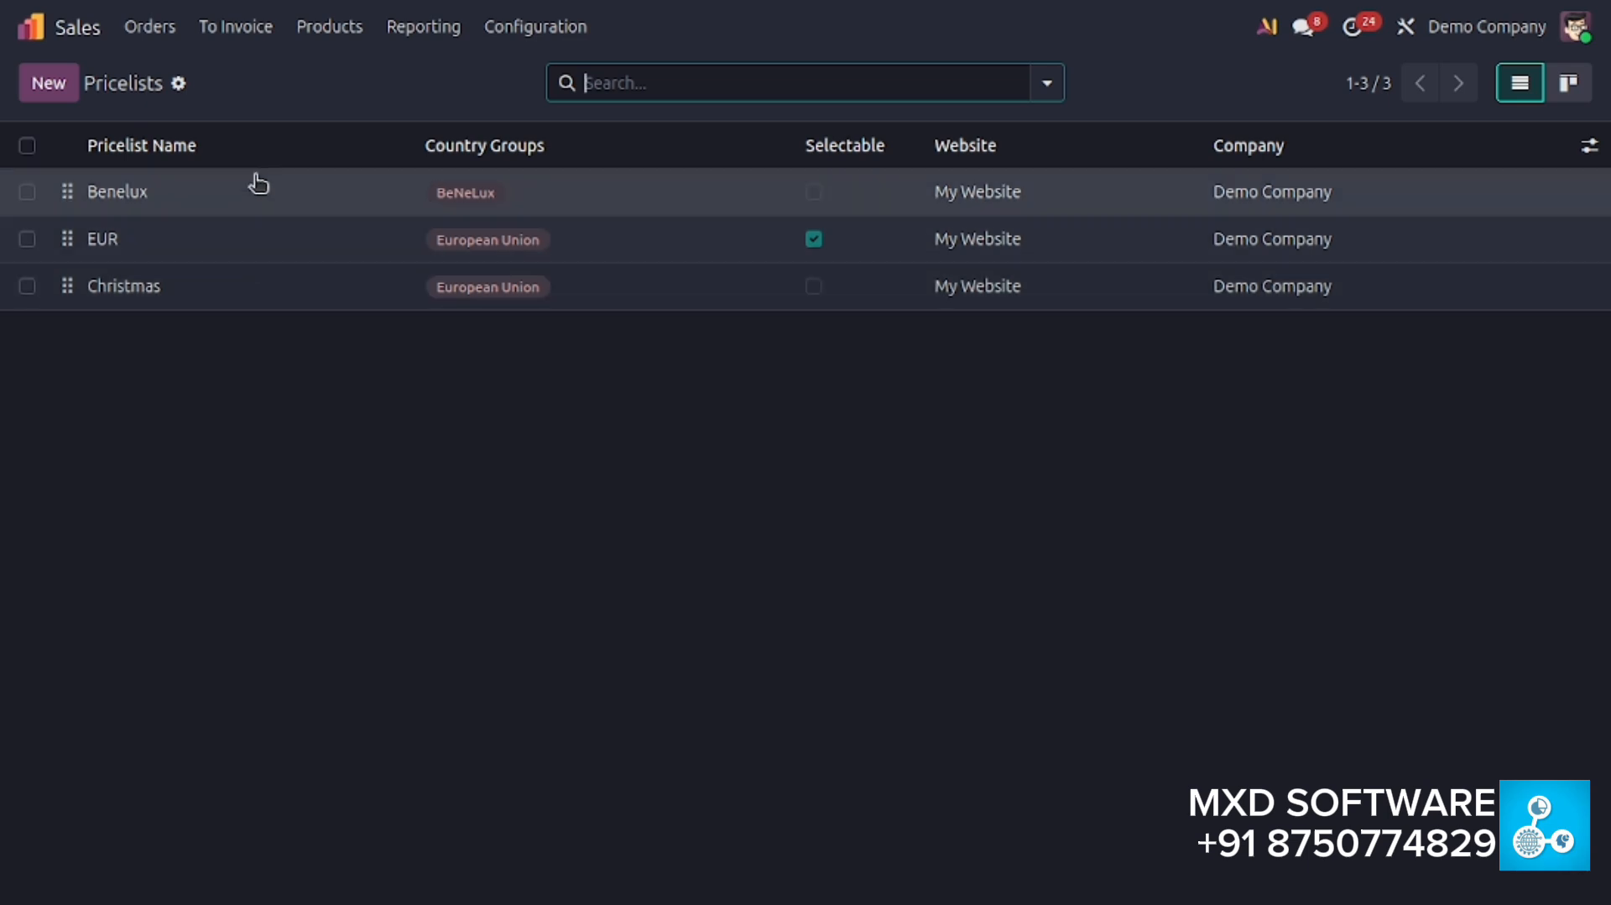
left_click(52, 87)
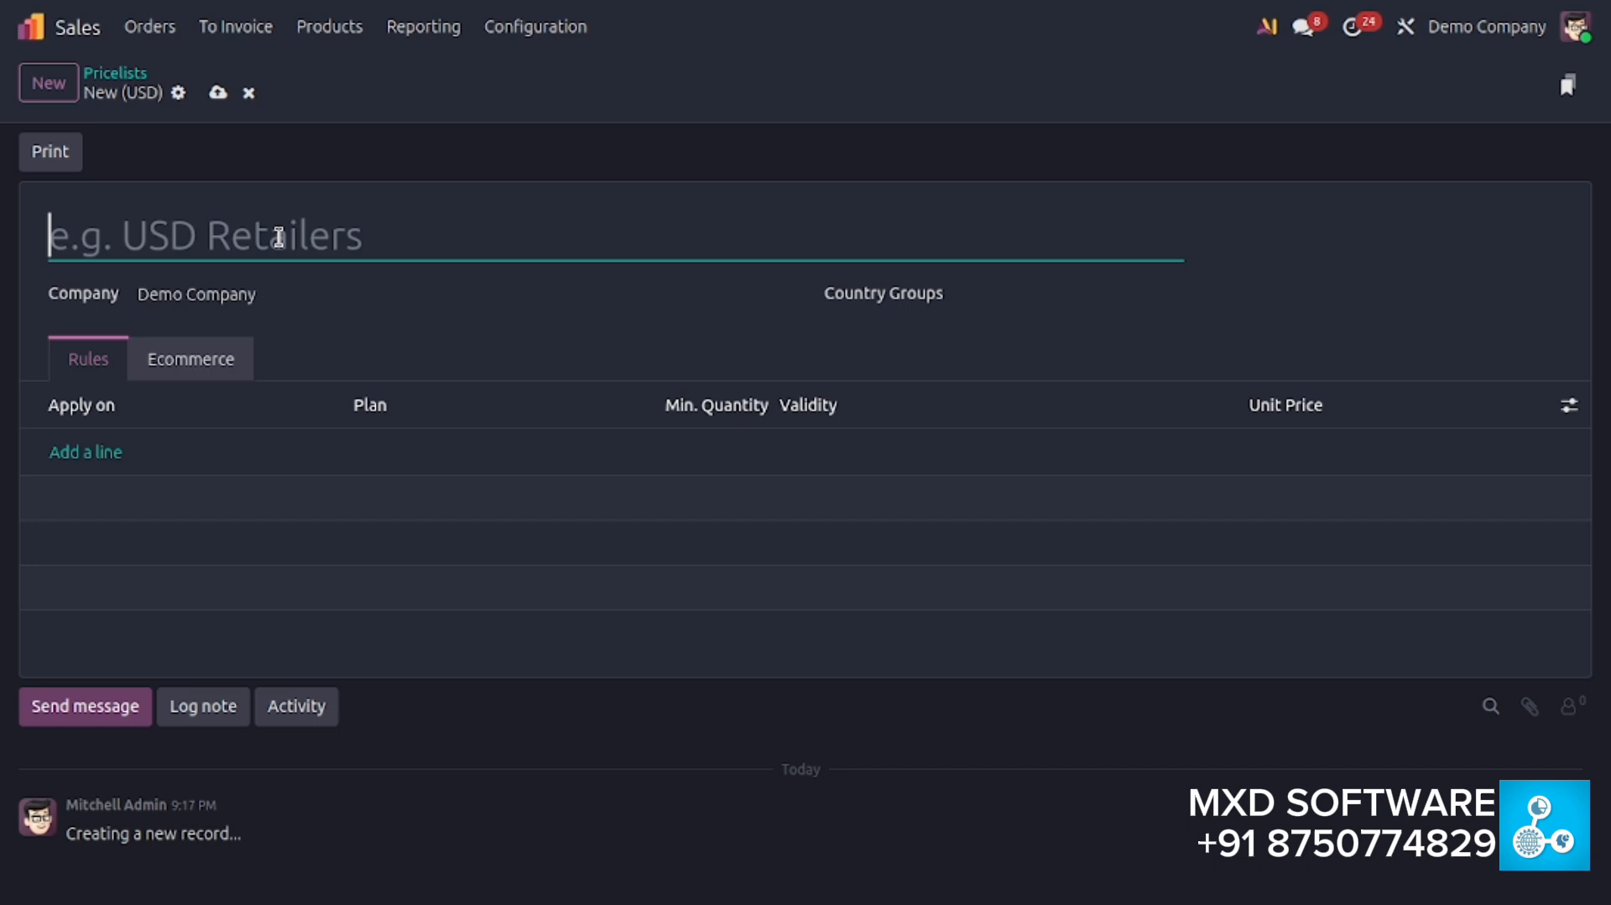
type("mxd")
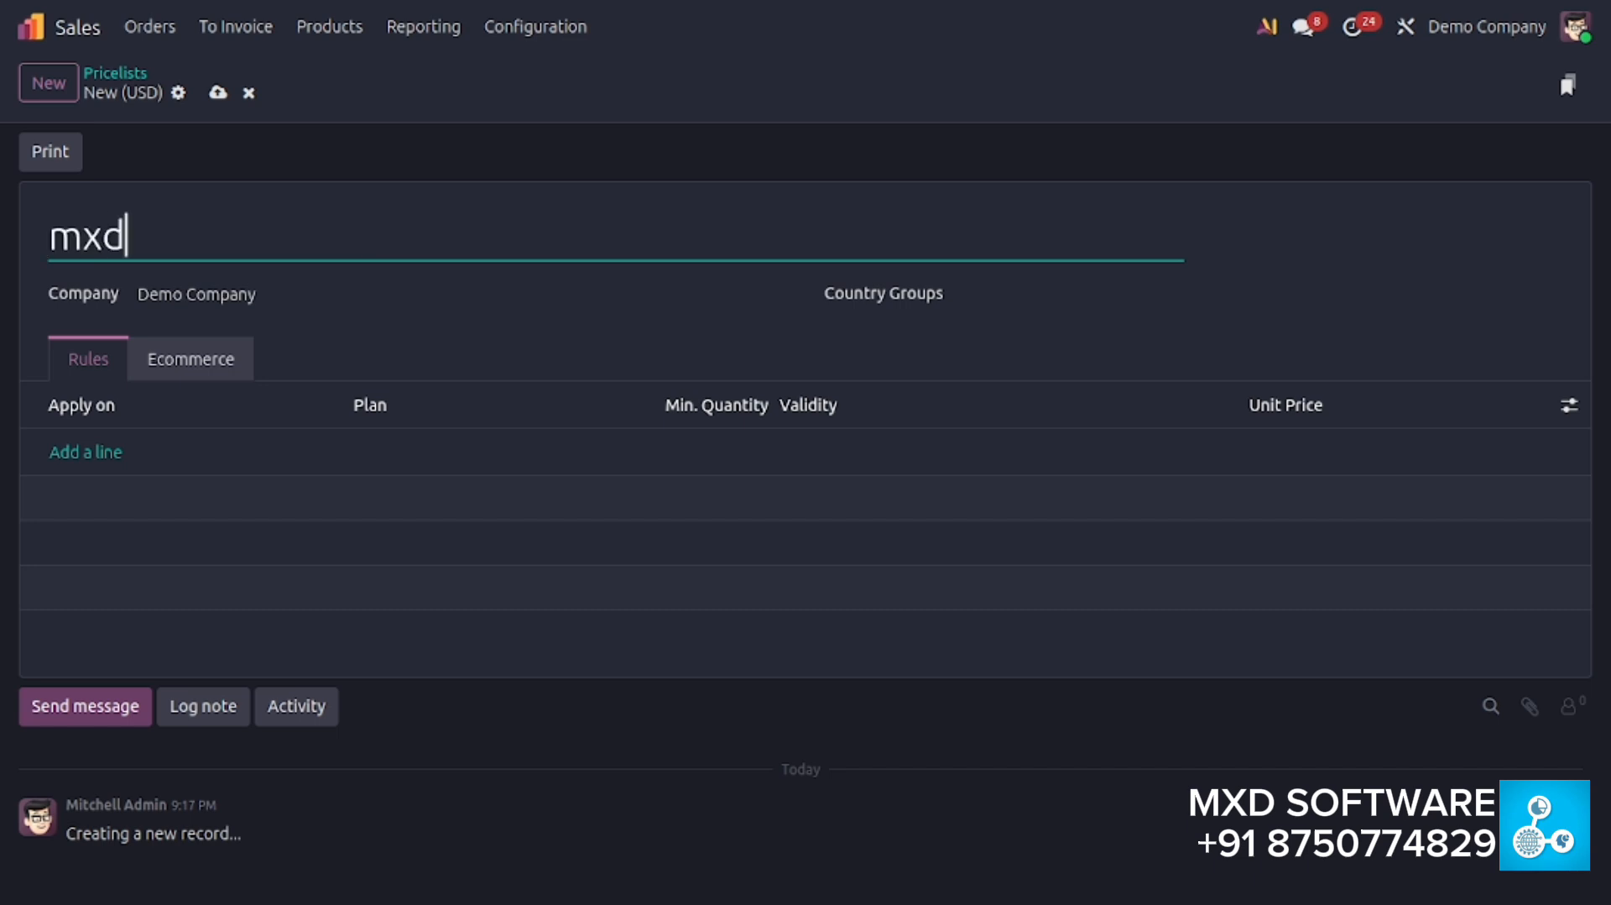
type(" software p")
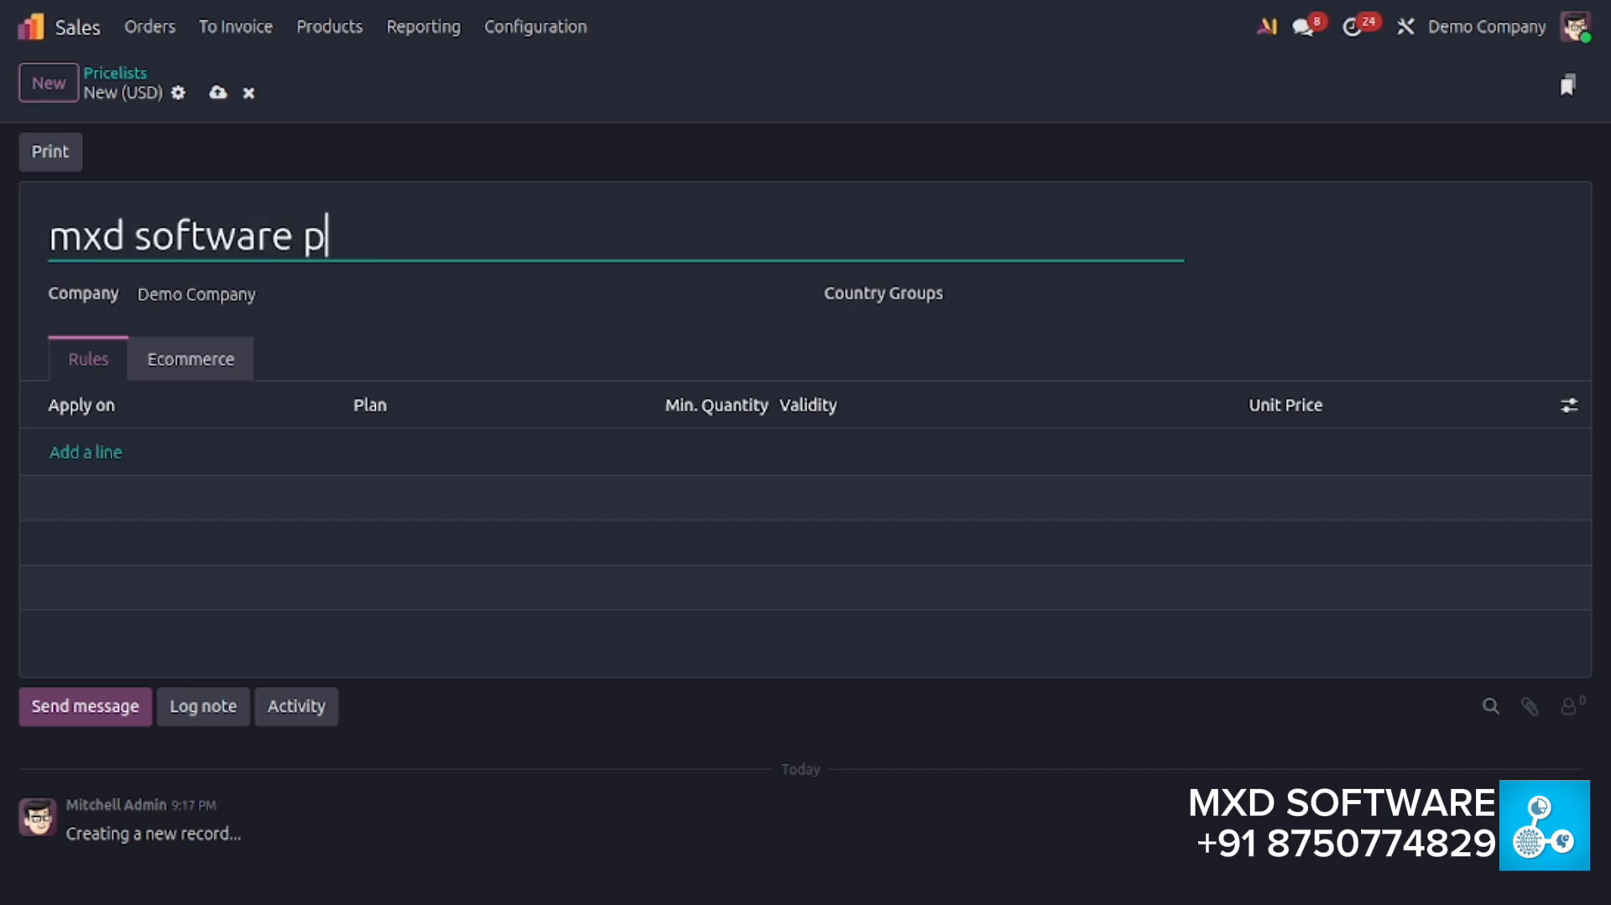
type("vt ltd ")
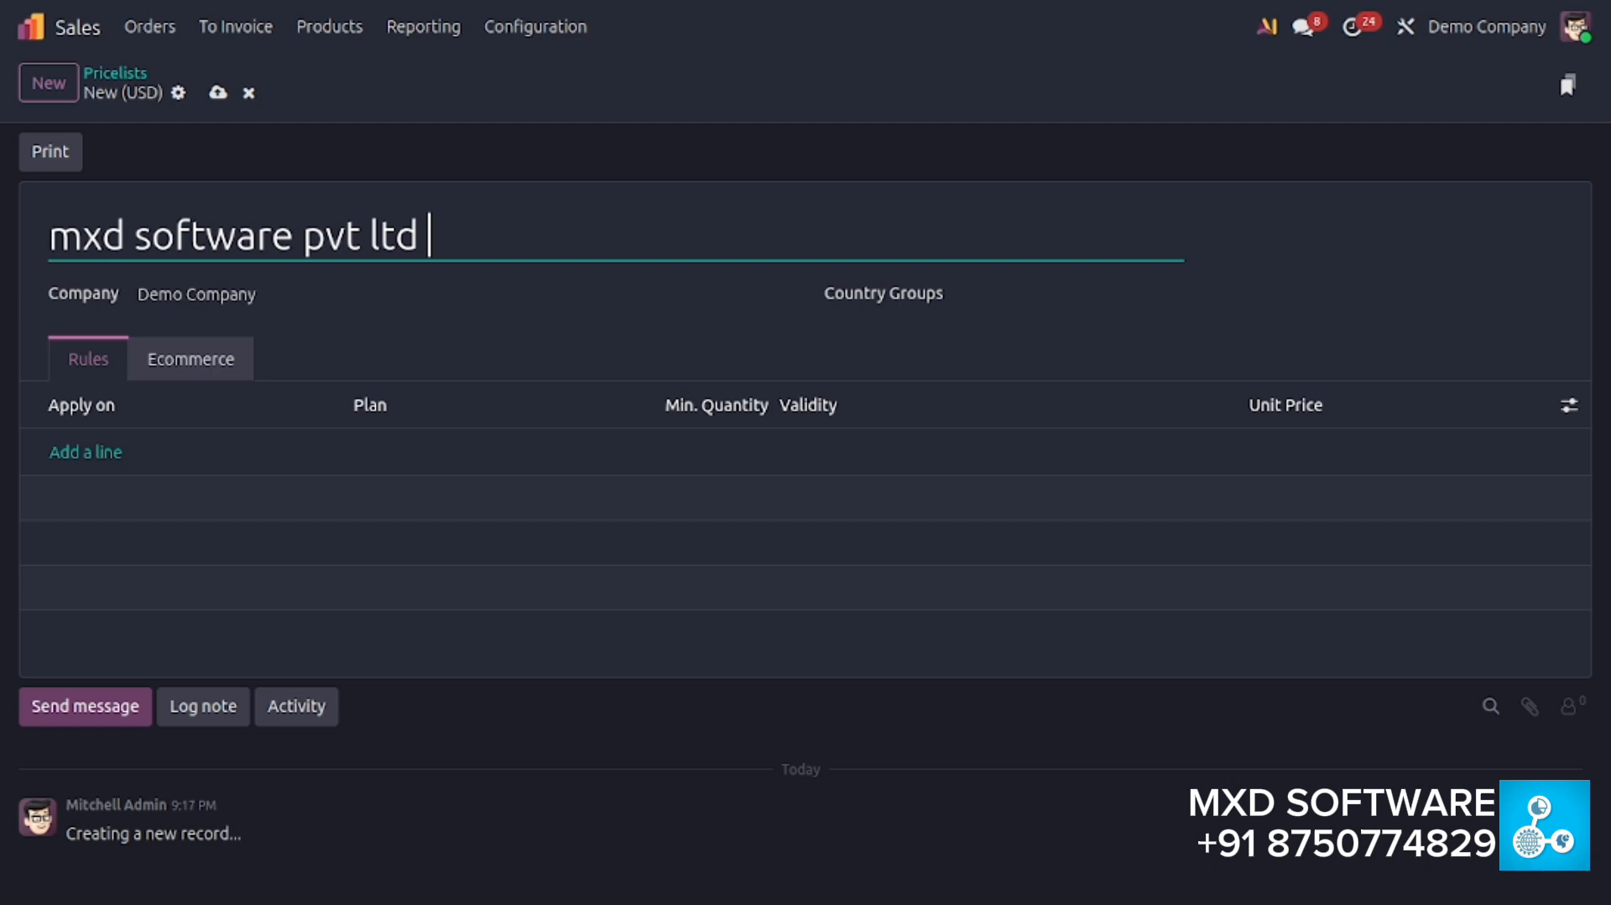
type("- spat")
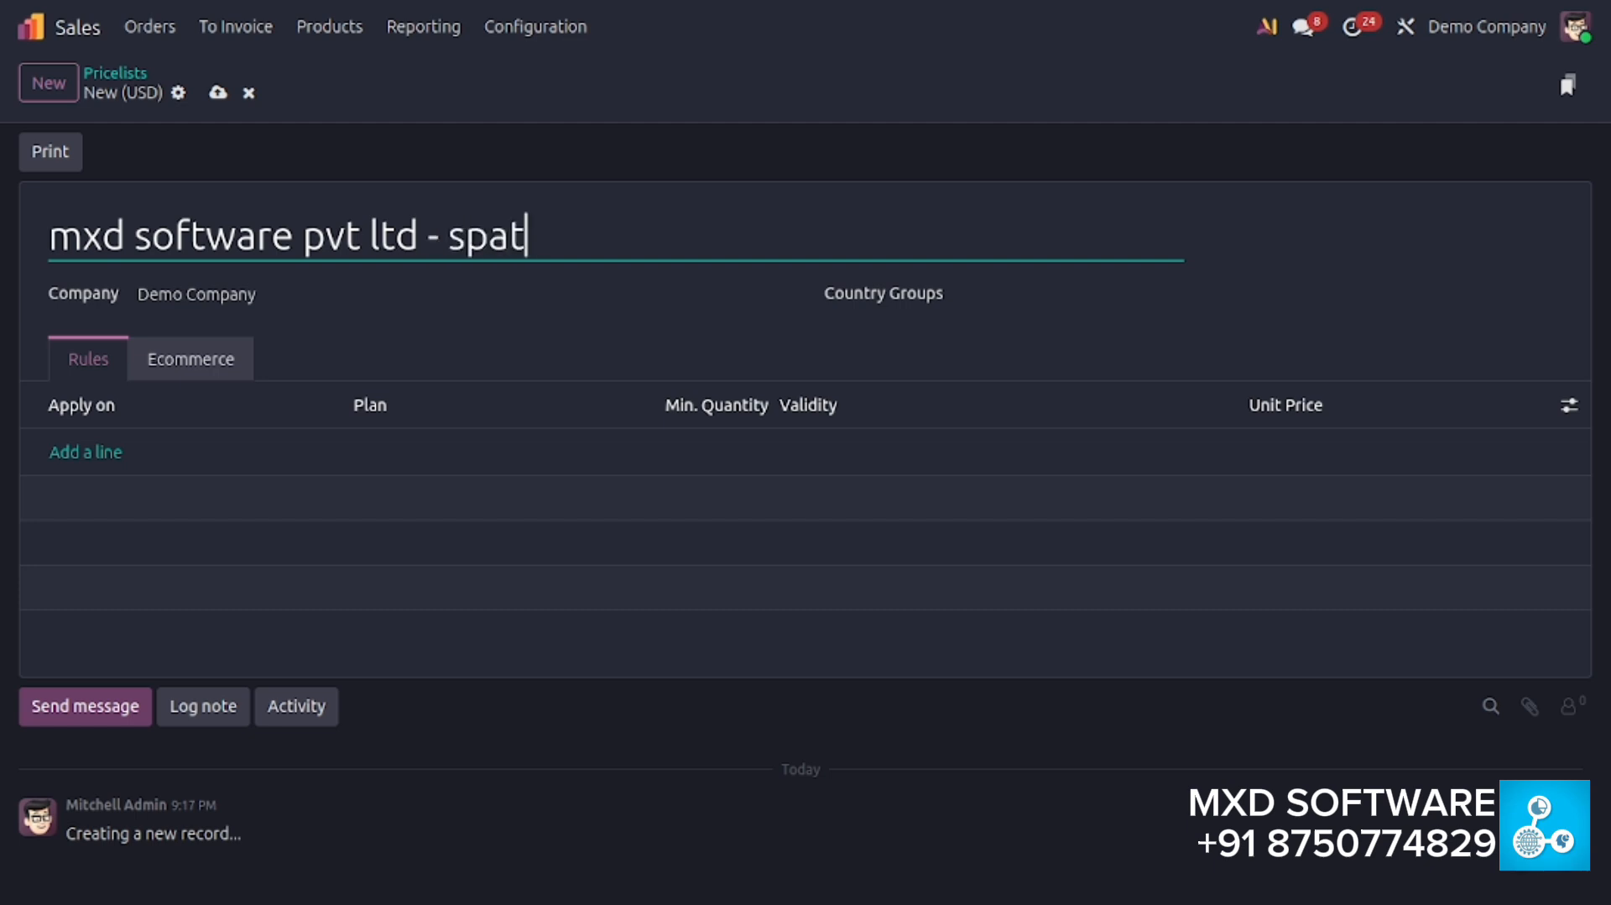
type("ial price")
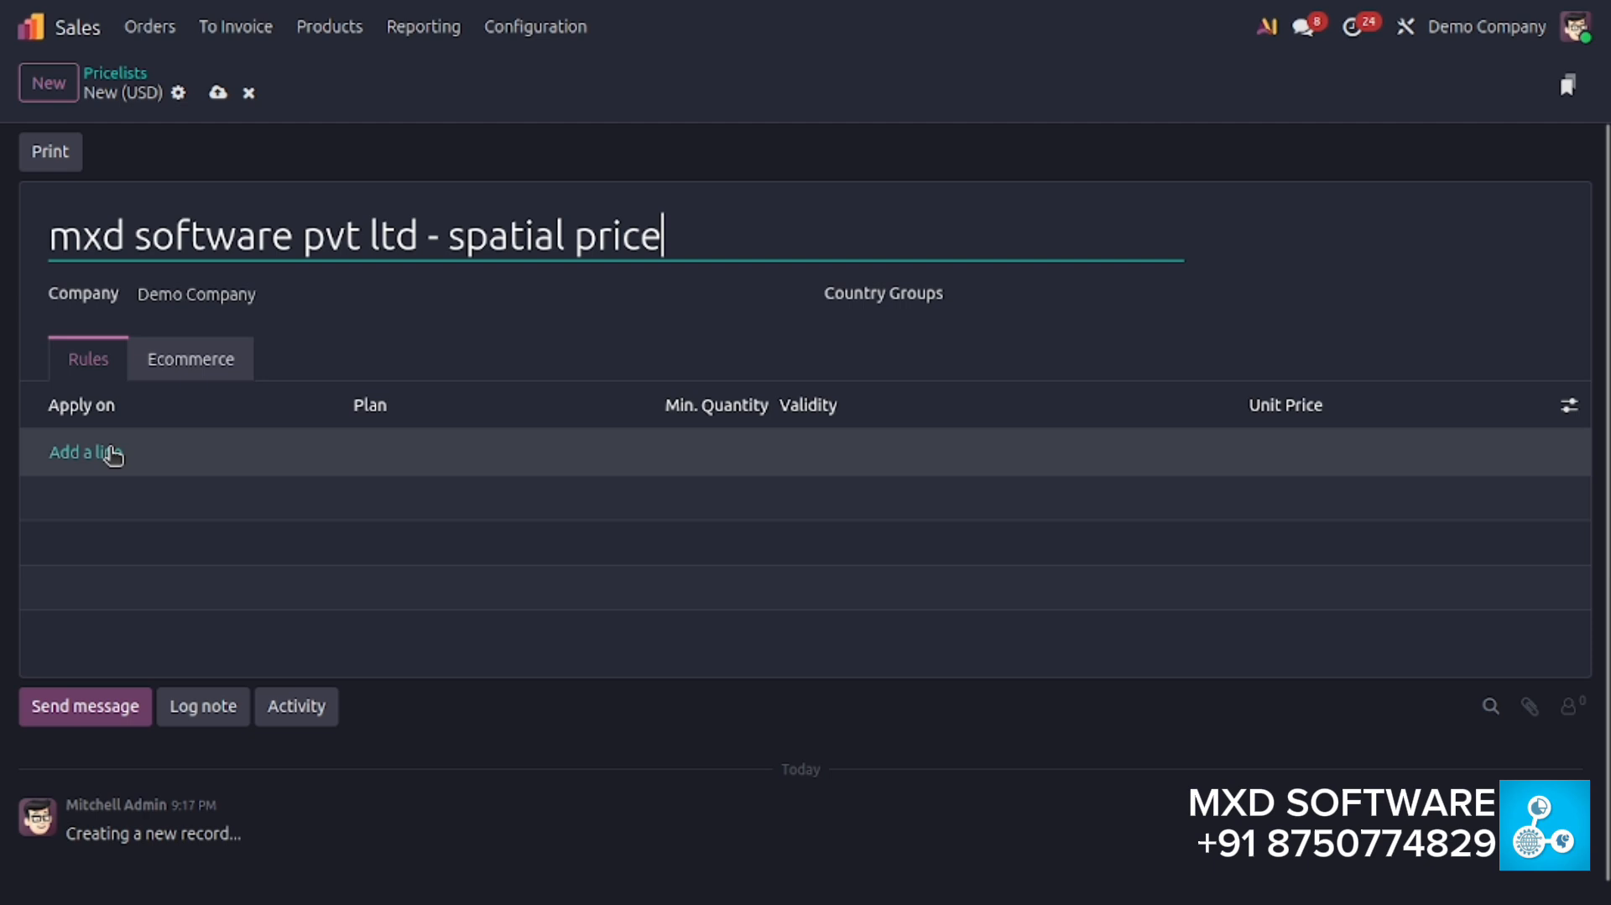
Add a pricelist rule giving the product Acoustic Bloc Screens a 10% discount on the sales price
left_click(99, 458)
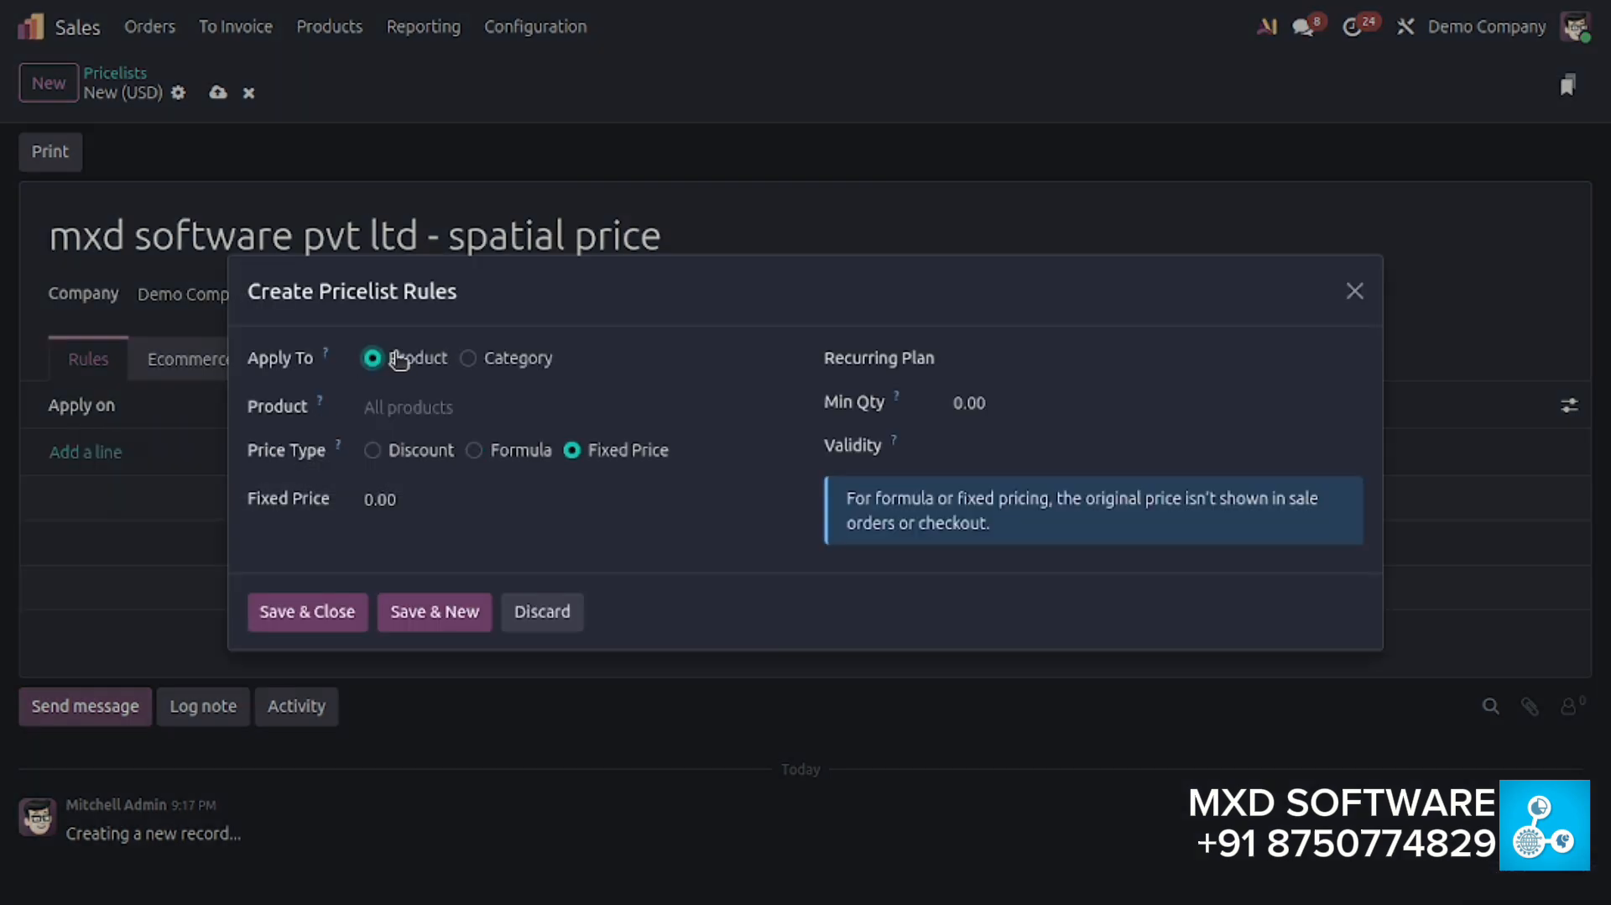
left_click(415, 401)
left_click(460, 453)
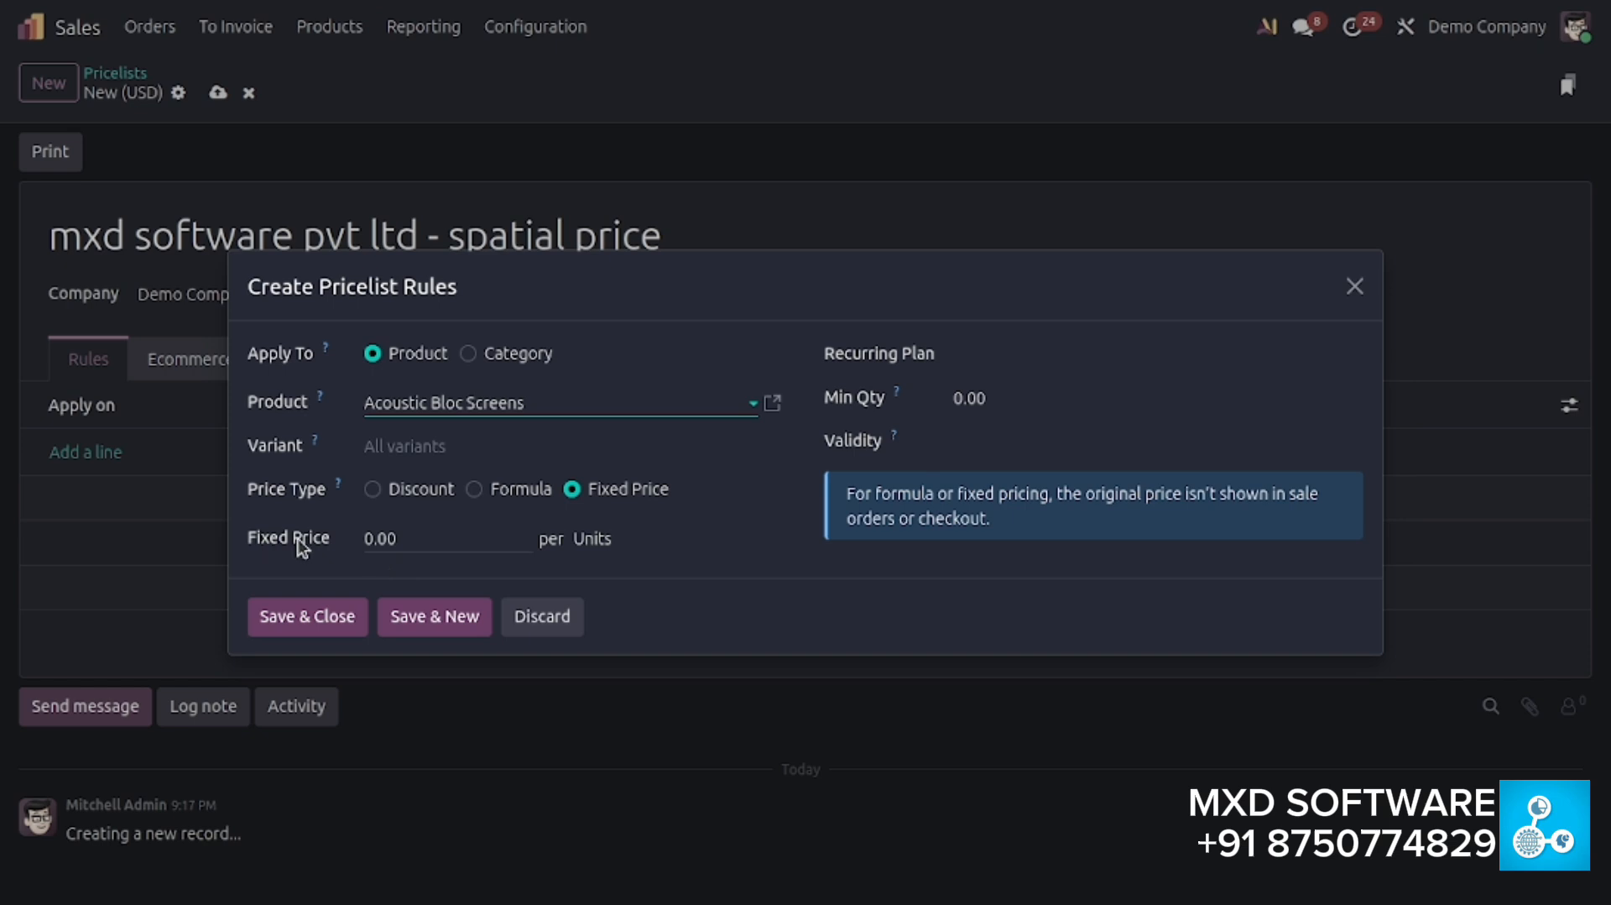
left_click(434, 529)
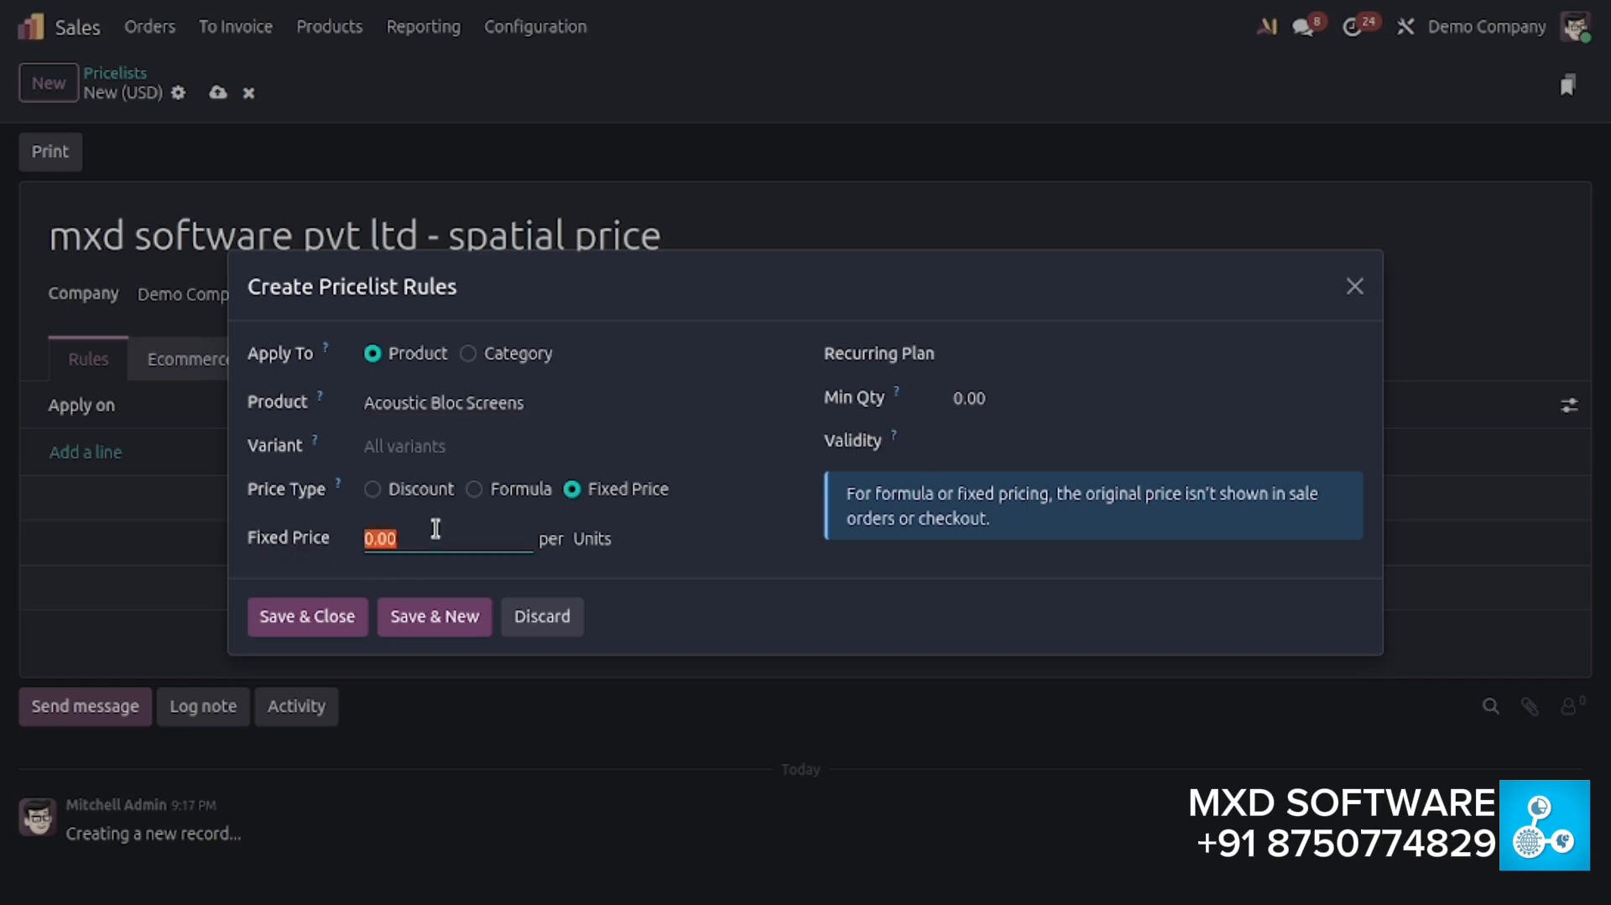
type("120")
left_click(372, 490)
left_click(435, 531)
double_click(439, 529)
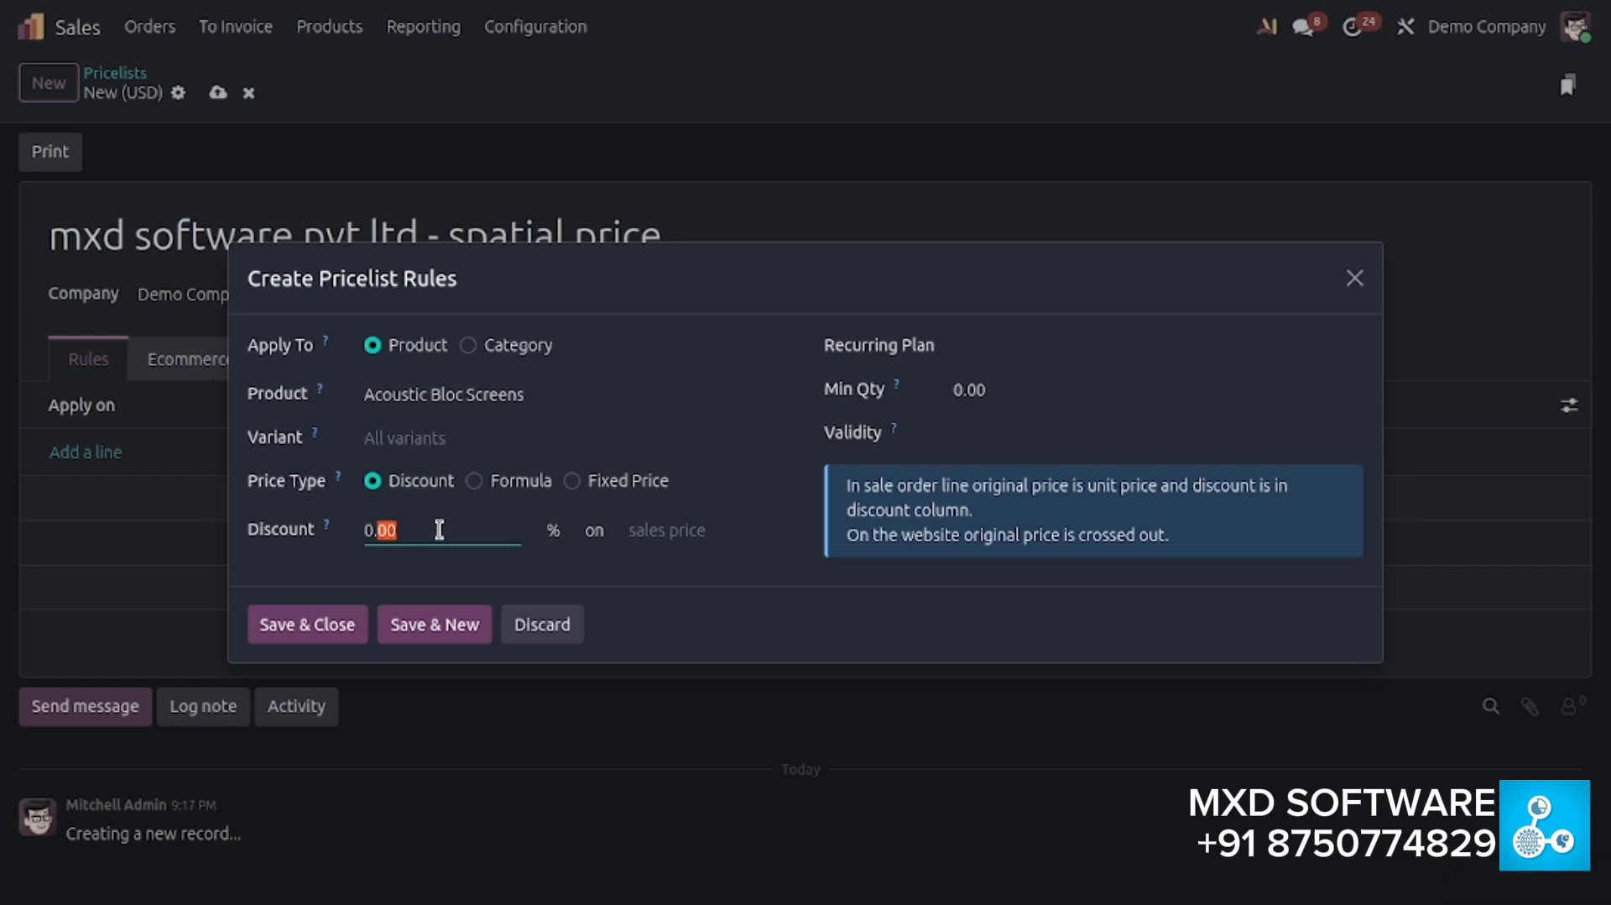
left_click(439, 530)
key("ctrl+a")
type("10")
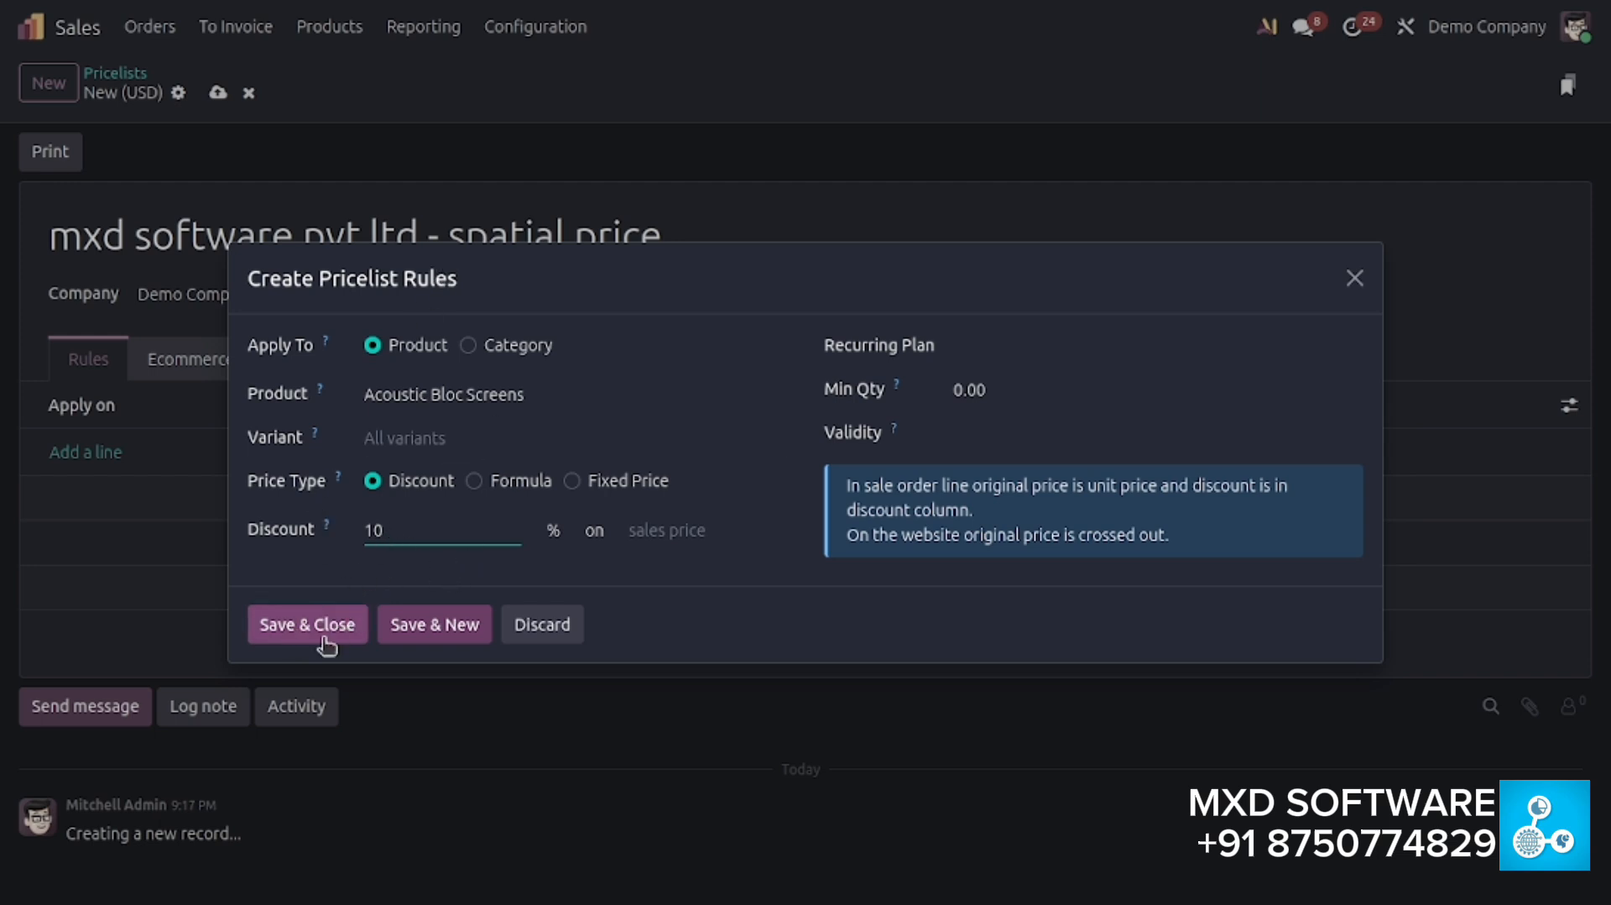
left_click(329, 628)
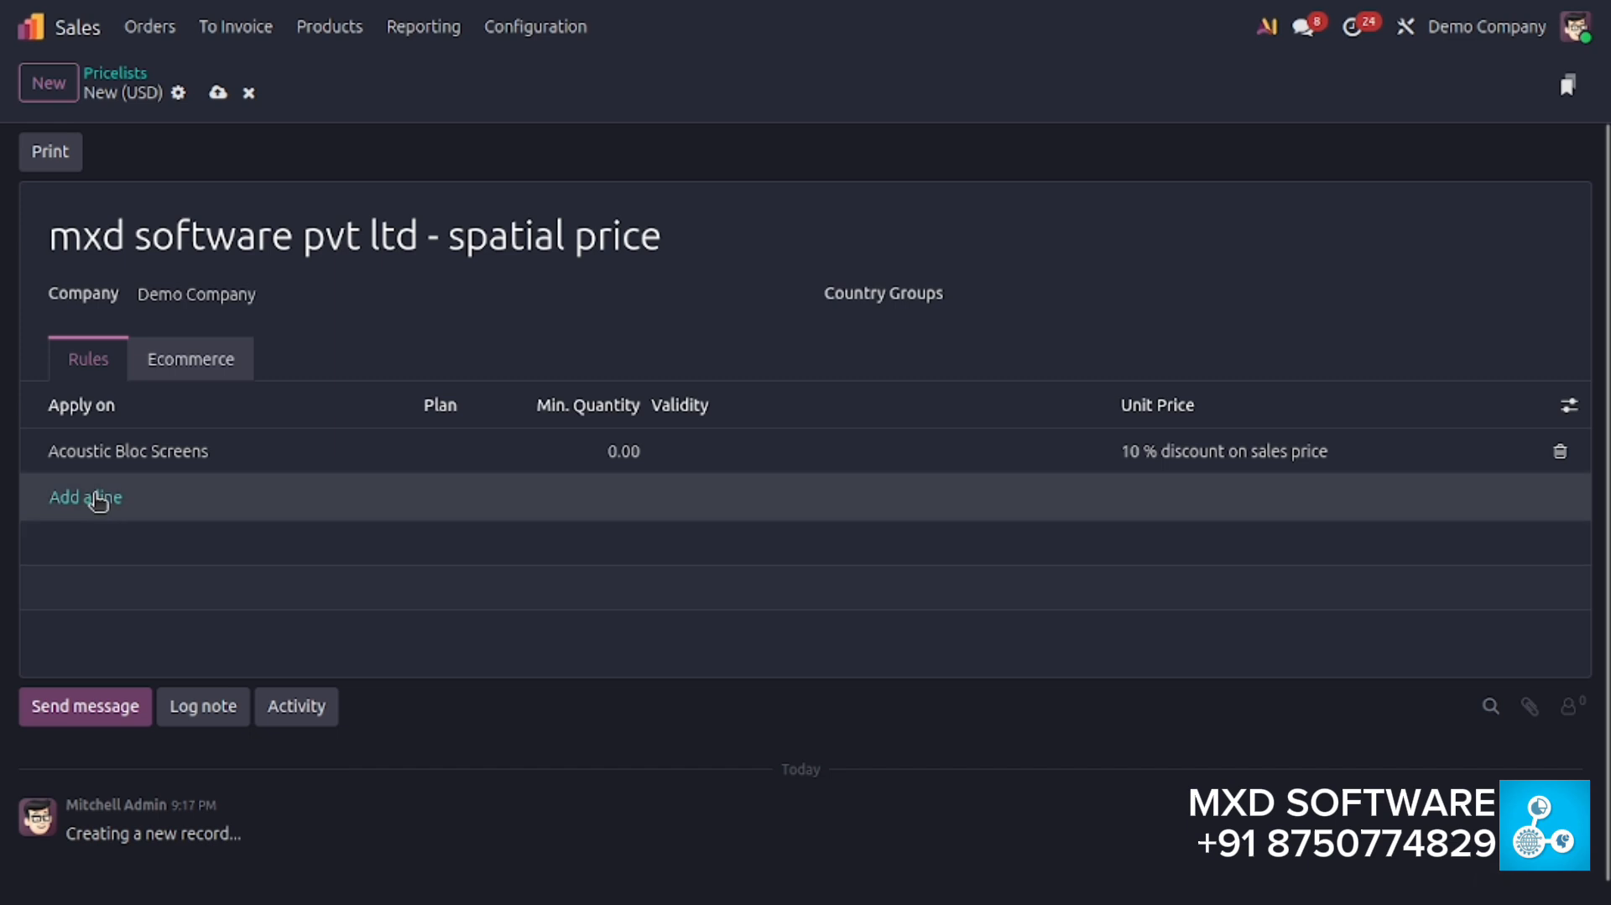
Add a second pricelist rule giving the product Aperol Spritz a 20% discount on the sales price
left_click(96, 498)
left_click(417, 403)
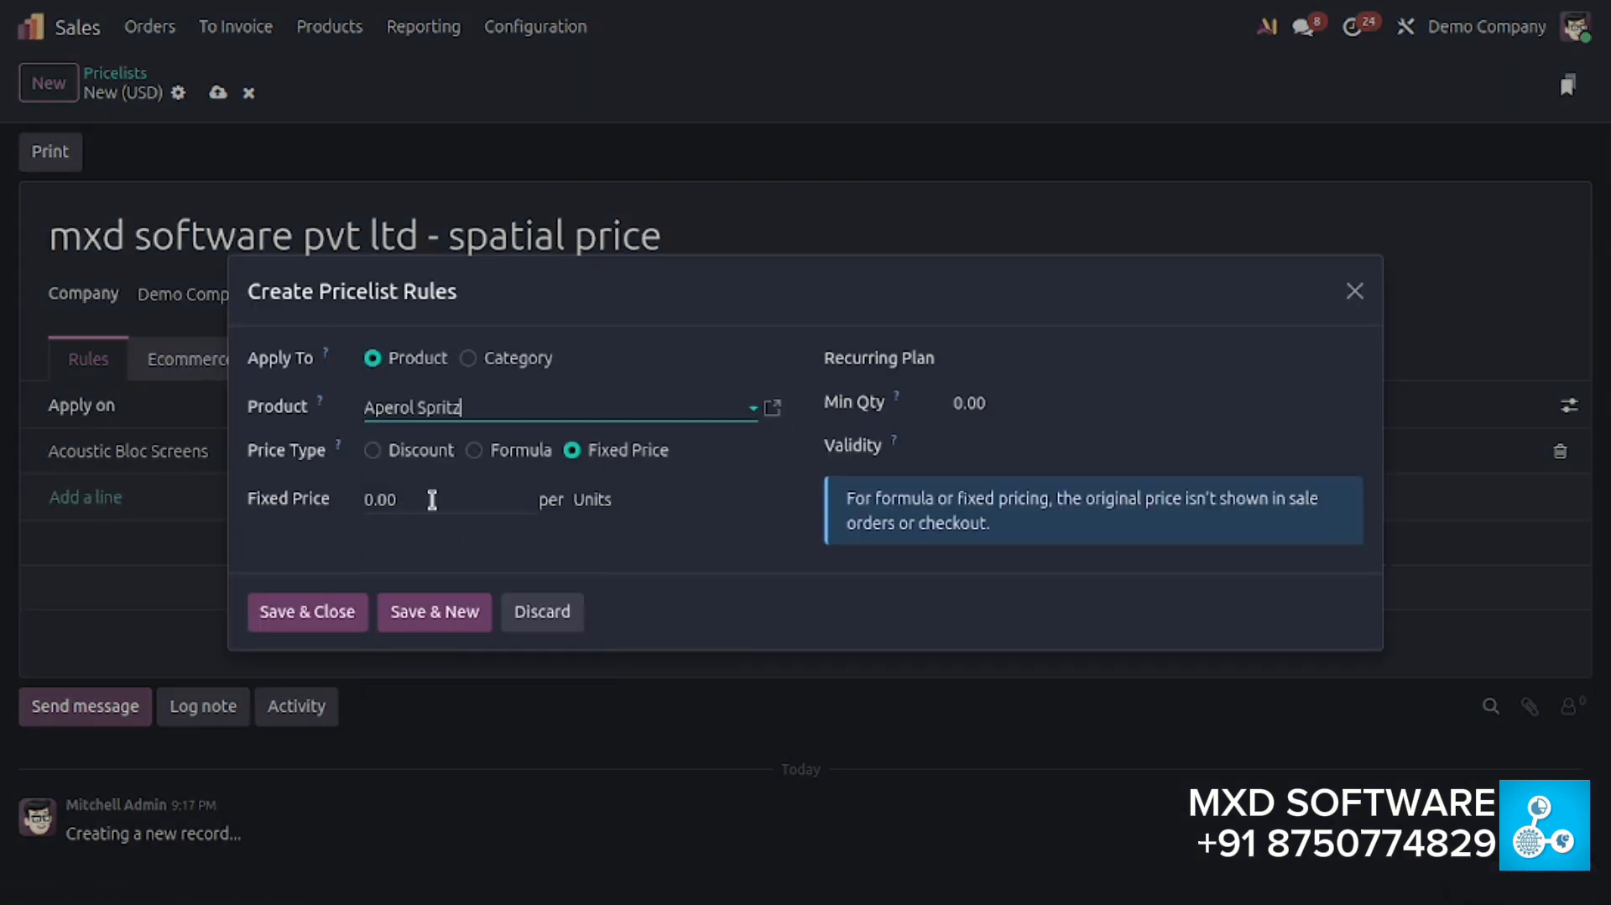
left_click(420, 500)
left_click(374, 453)
left_click(425, 491)
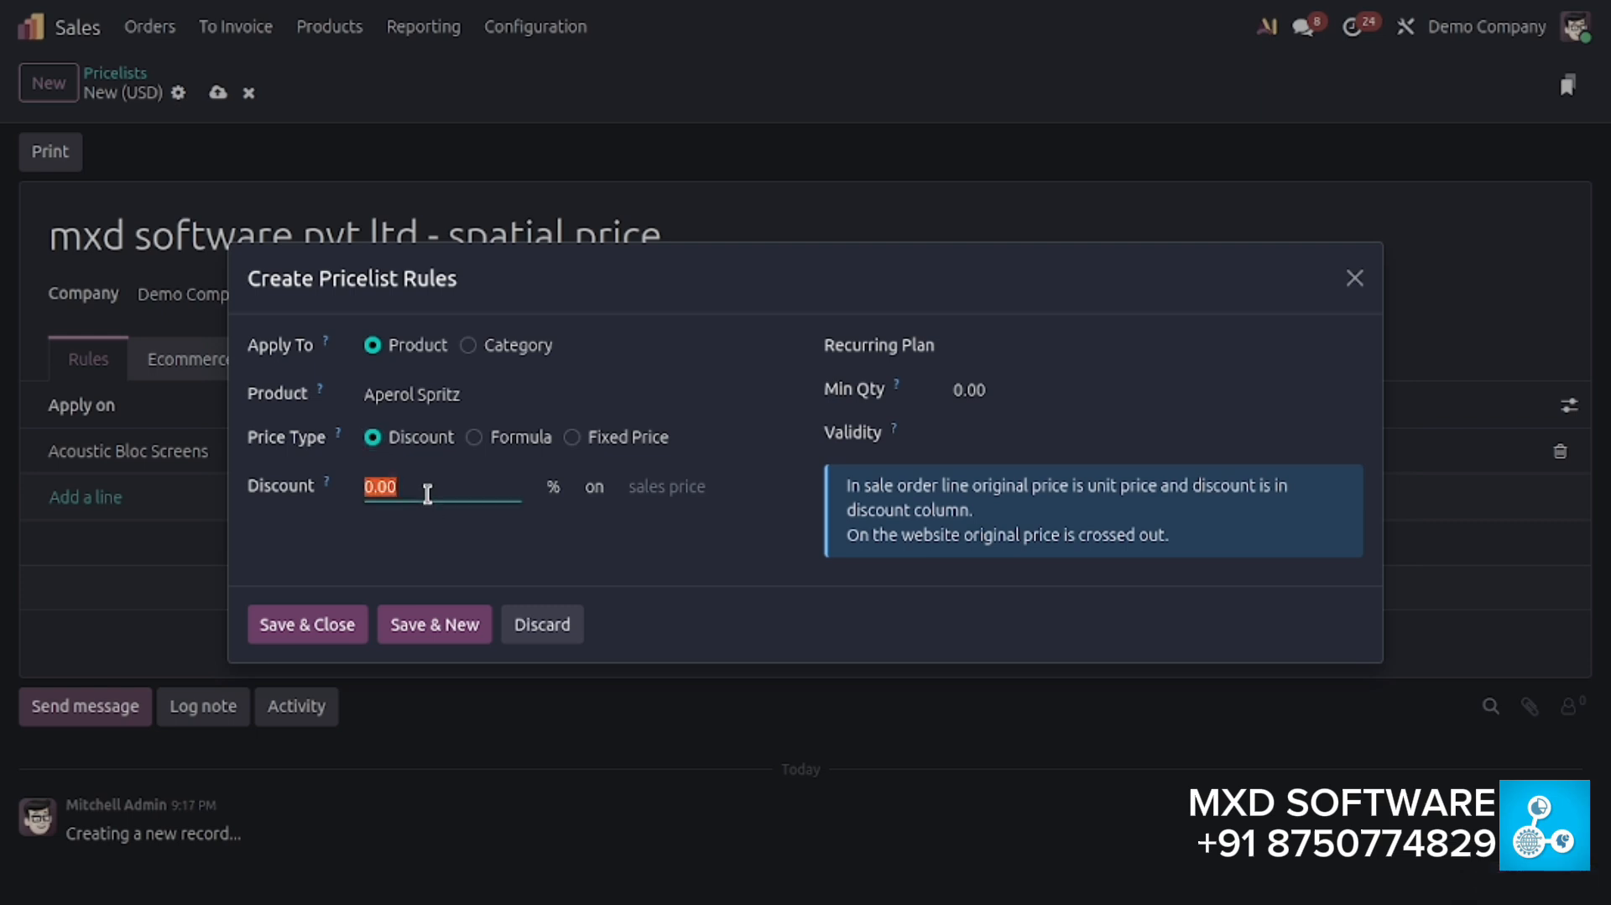
type("20")
left_click(344, 626)
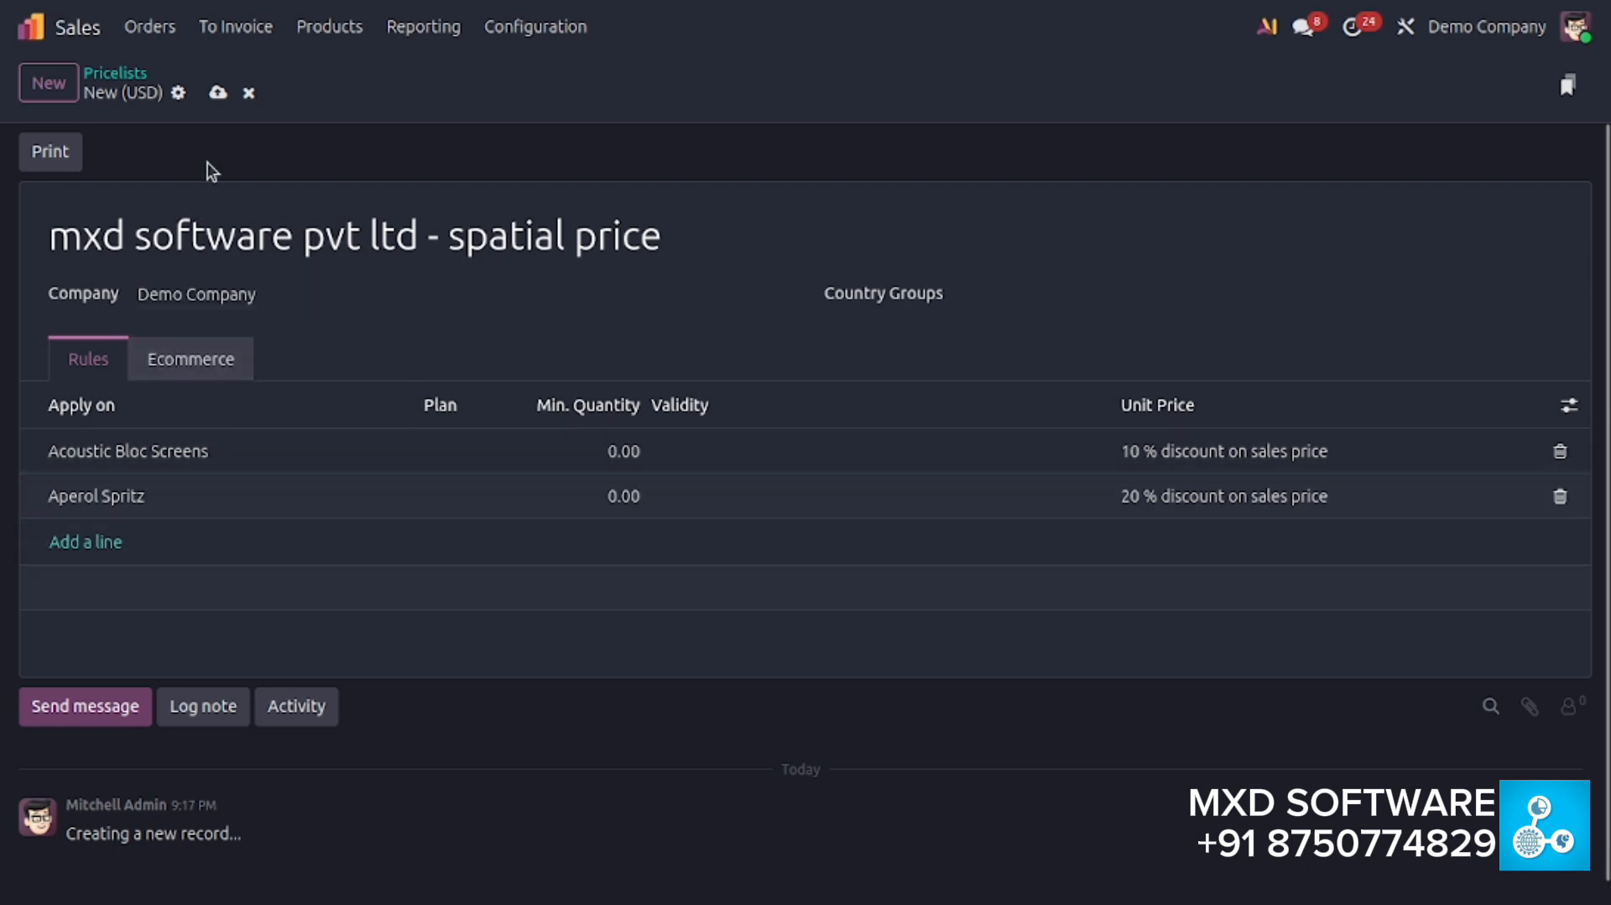
Save the pricelist and review its Acoustic Bloc Screens rule without changing it
left_click(218, 92)
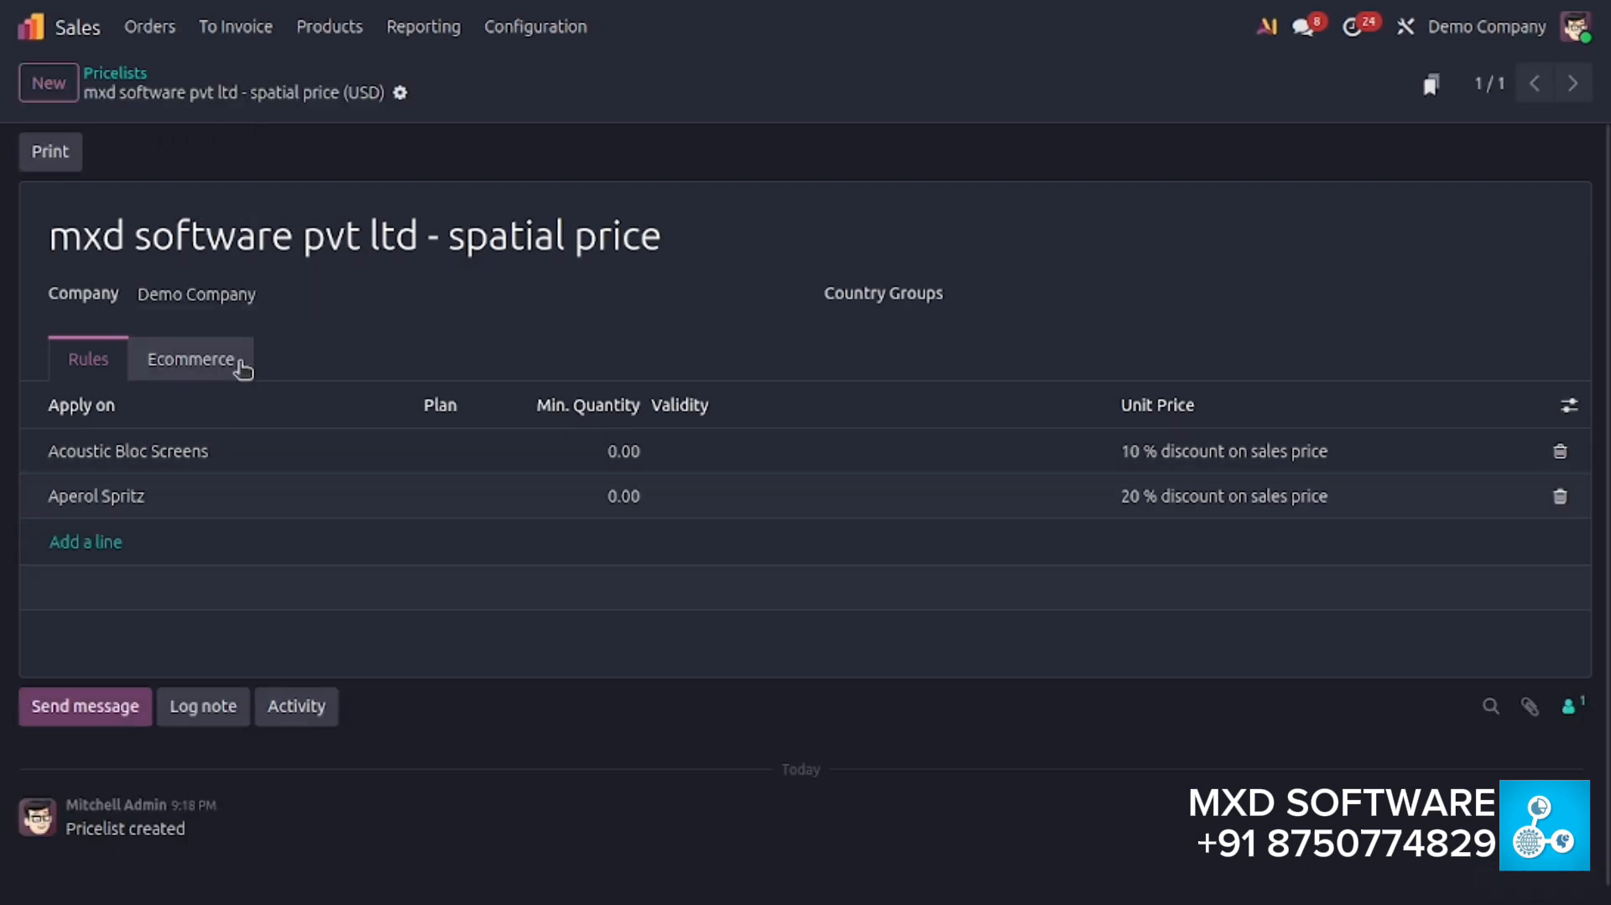
left_click(231, 463)
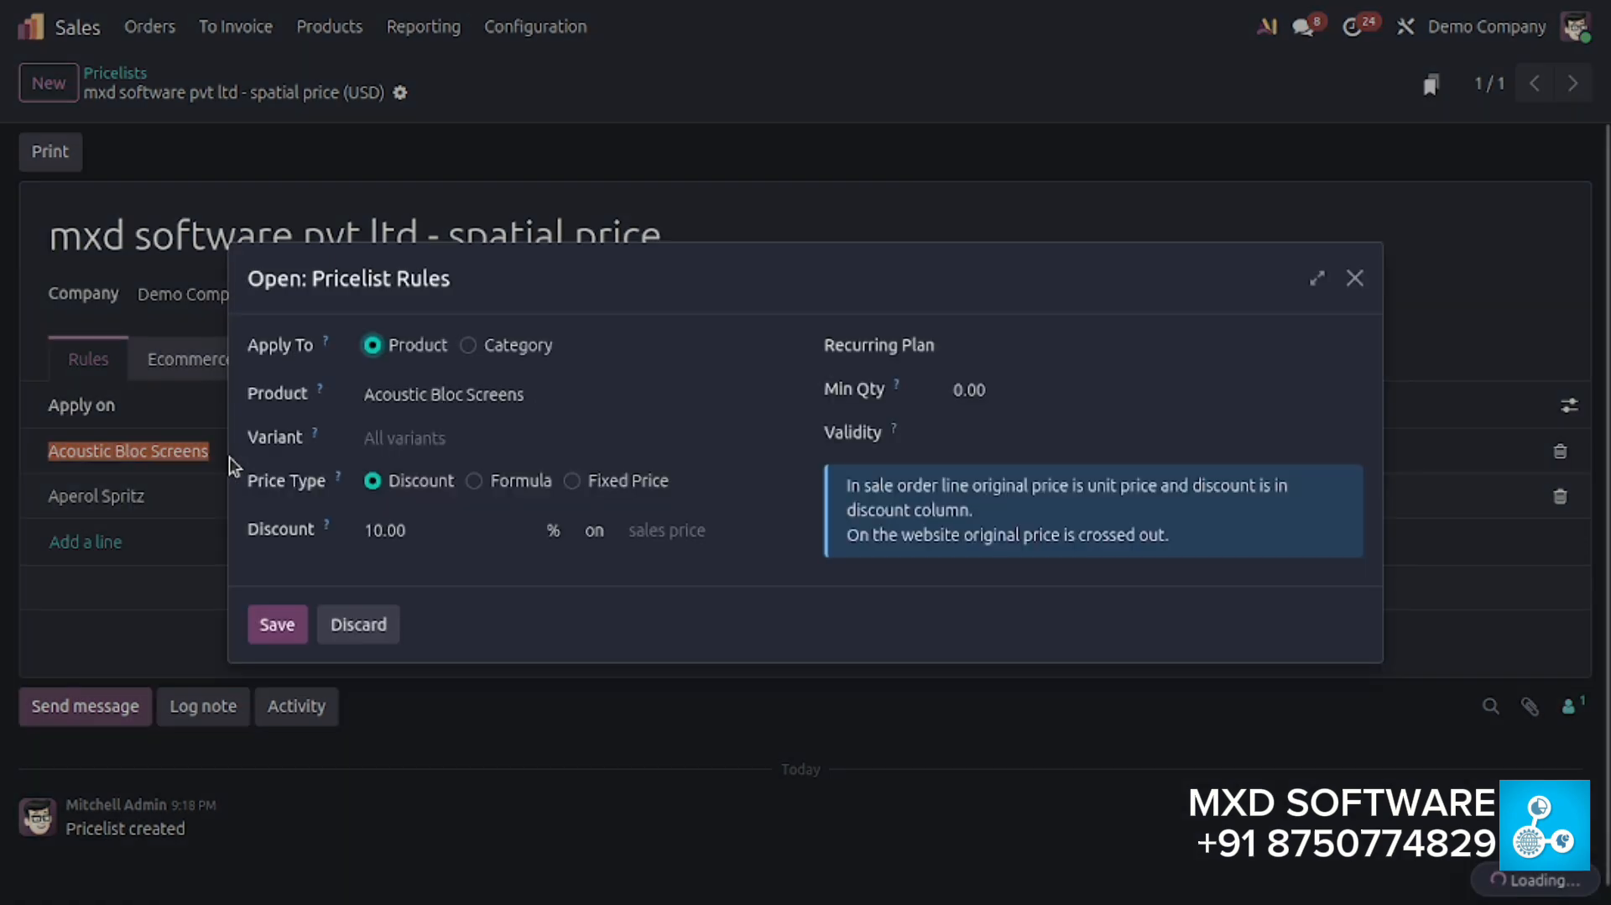
left_click(1355, 278)
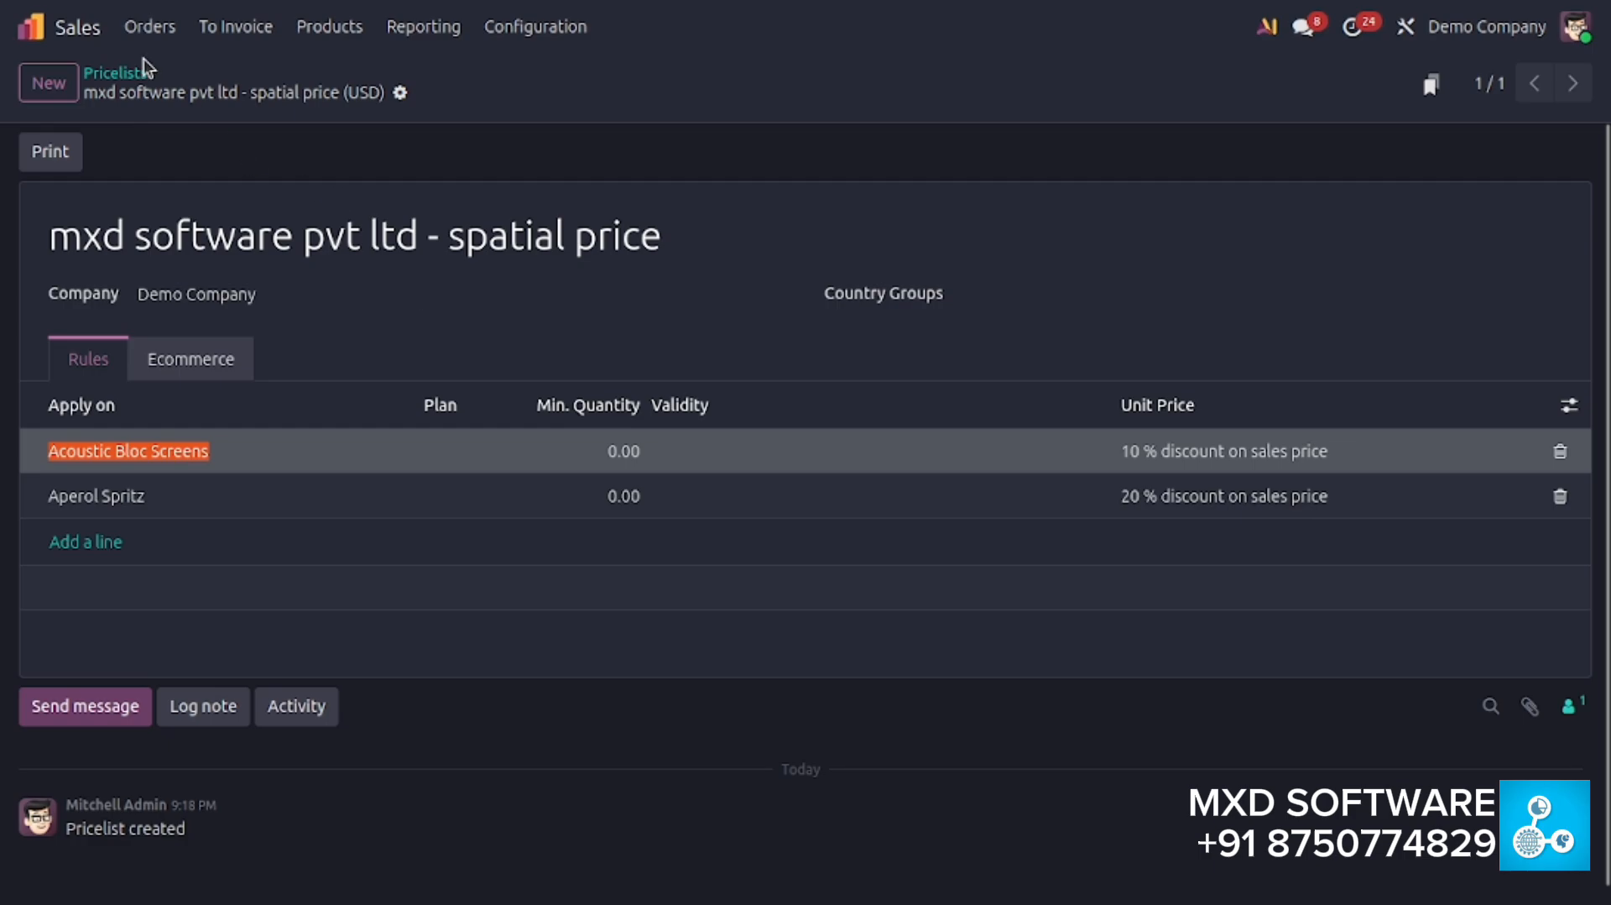
Return to the Sales quotations list and start a new quotation
left_click(66, 33)
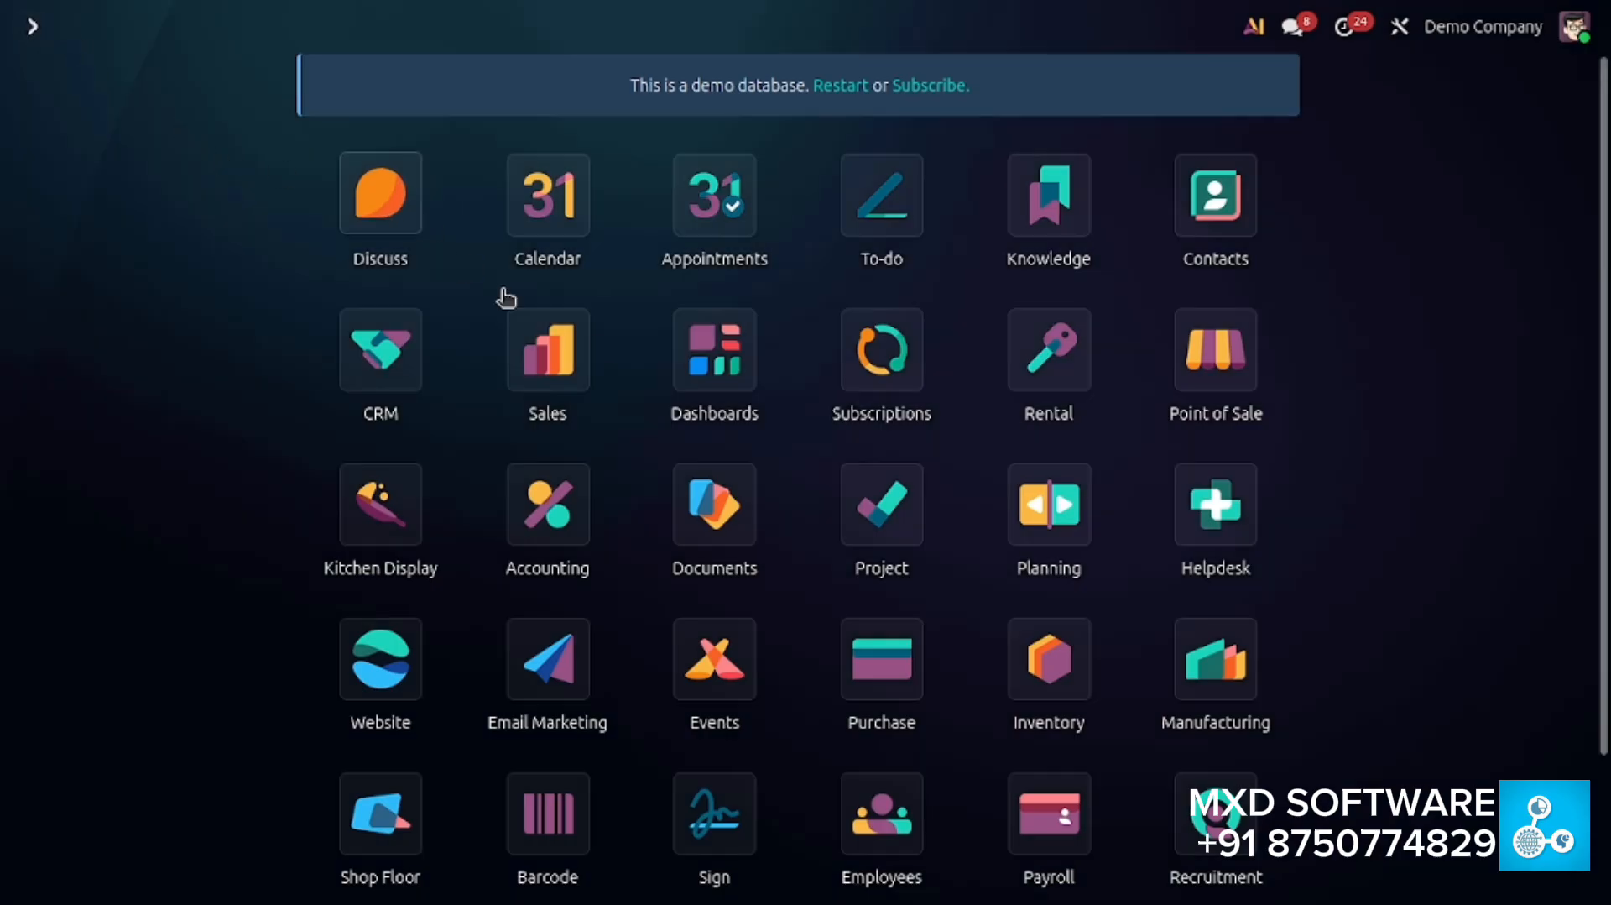
left_click(560, 365)
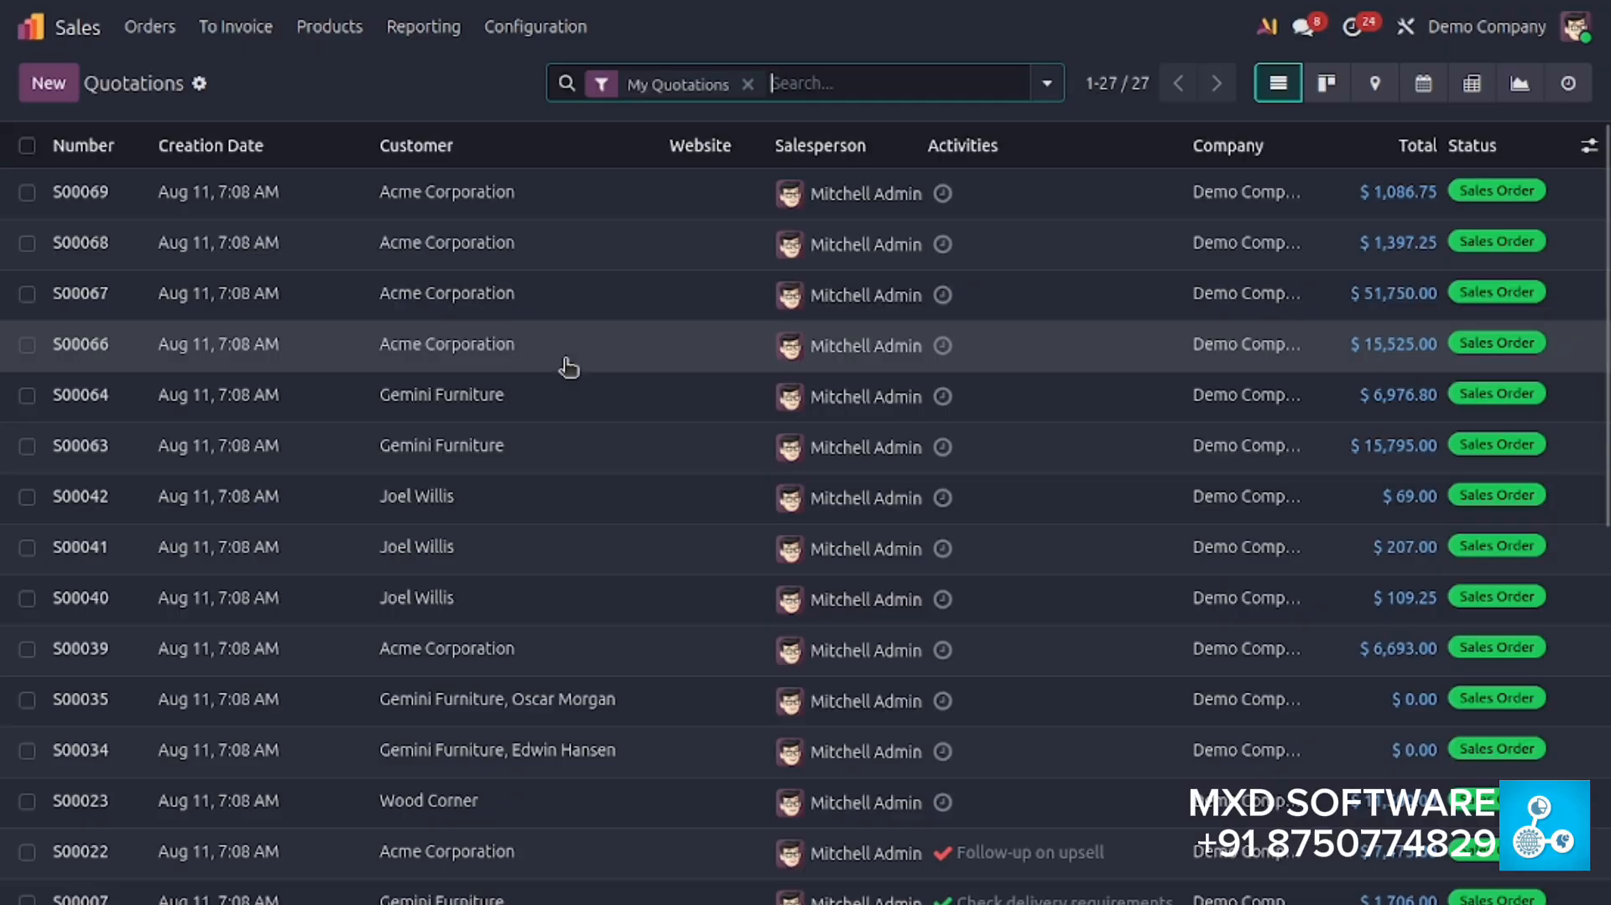
left_click(58, 83)
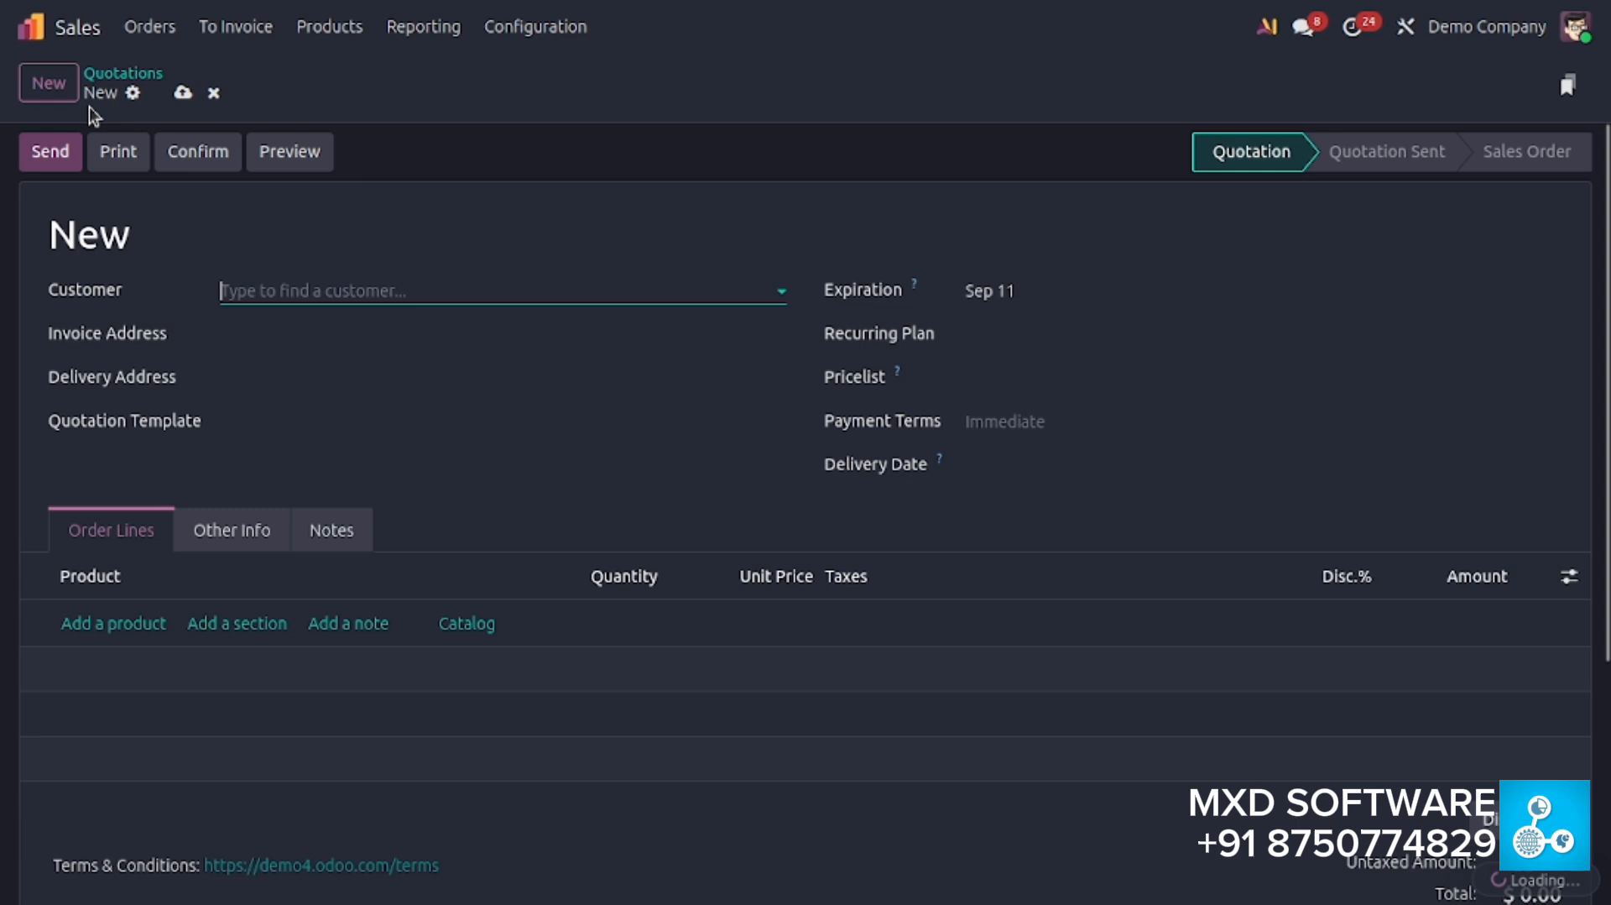
Create the customer "mxd software pvt ltd" on the quotation and choose the "mxd software pvt ltd - spatial price (USD)" pricelist
left_click(283, 286)
type("mxd")
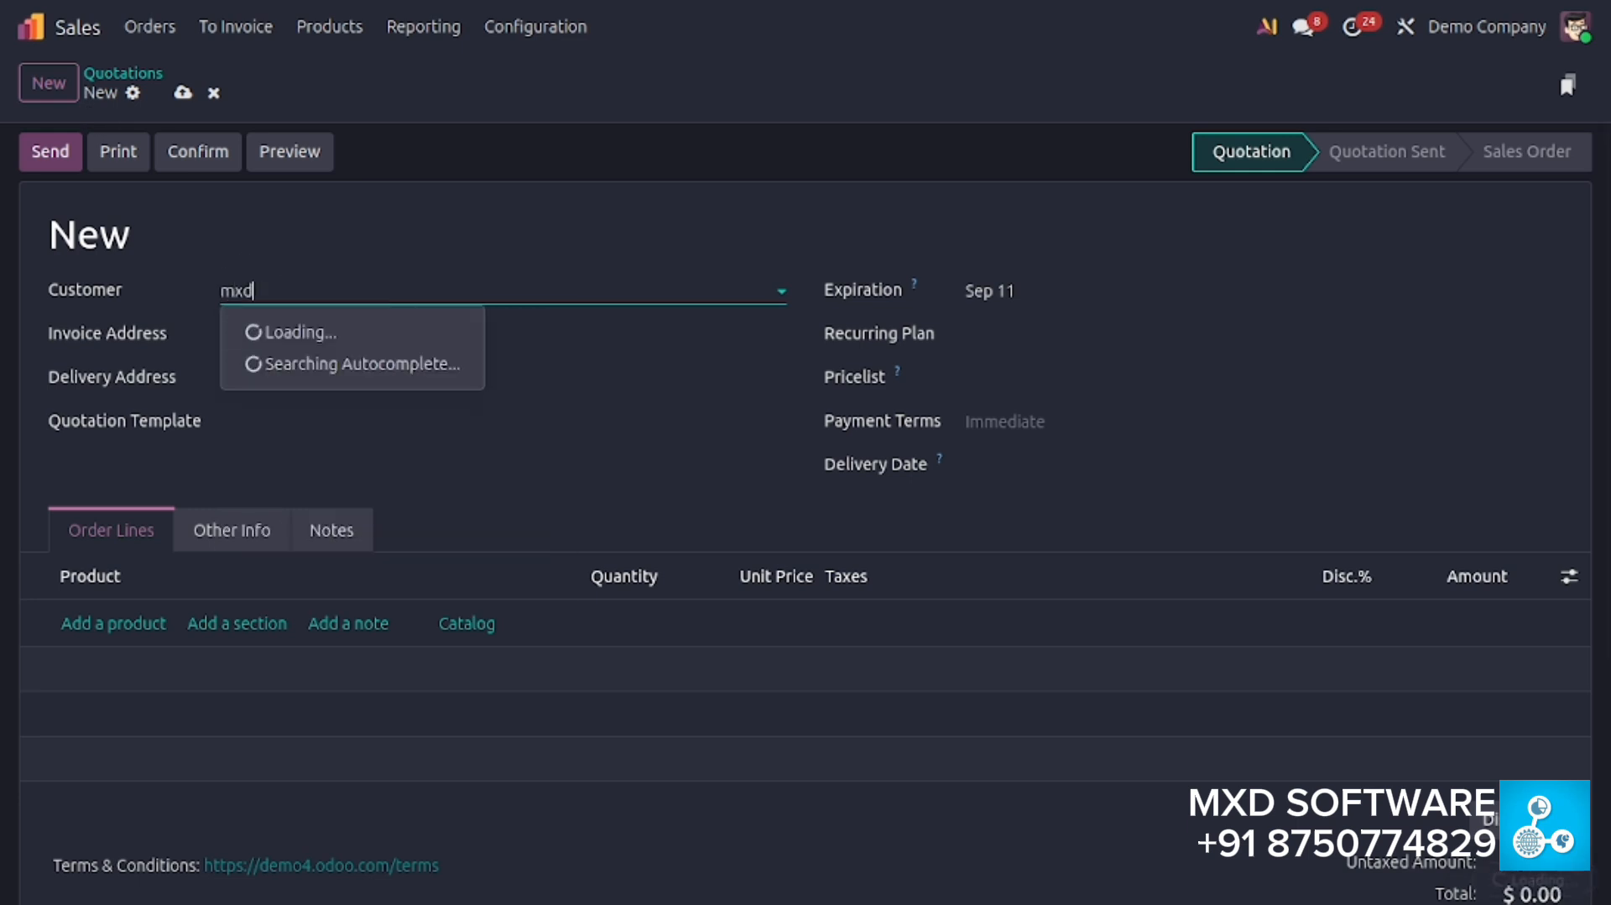
type(" software")
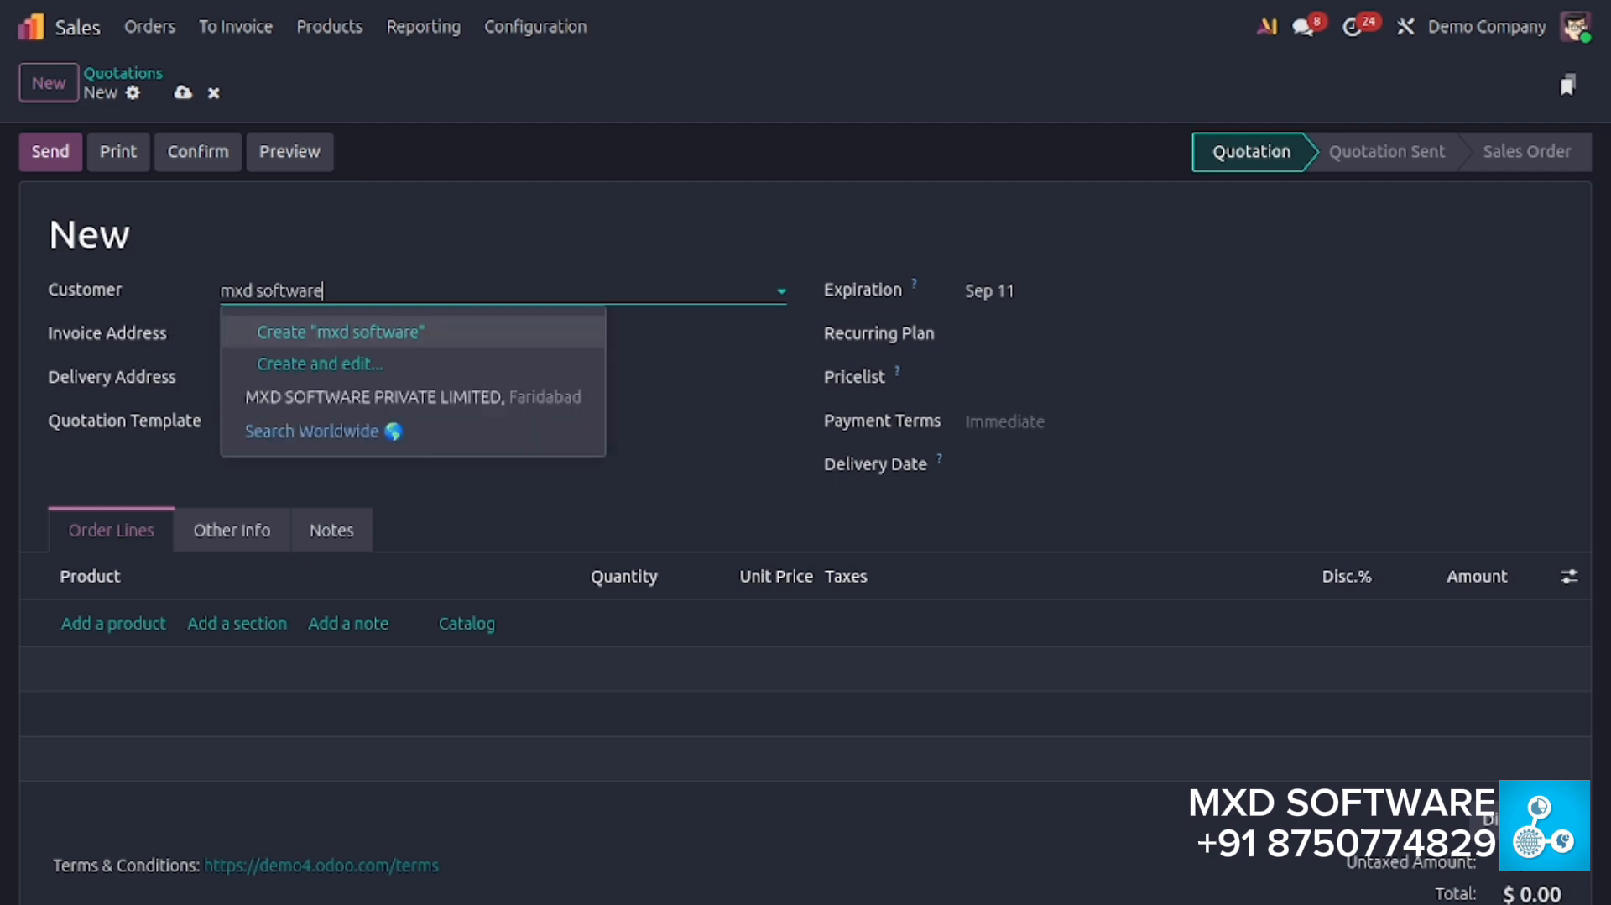
type(" p")
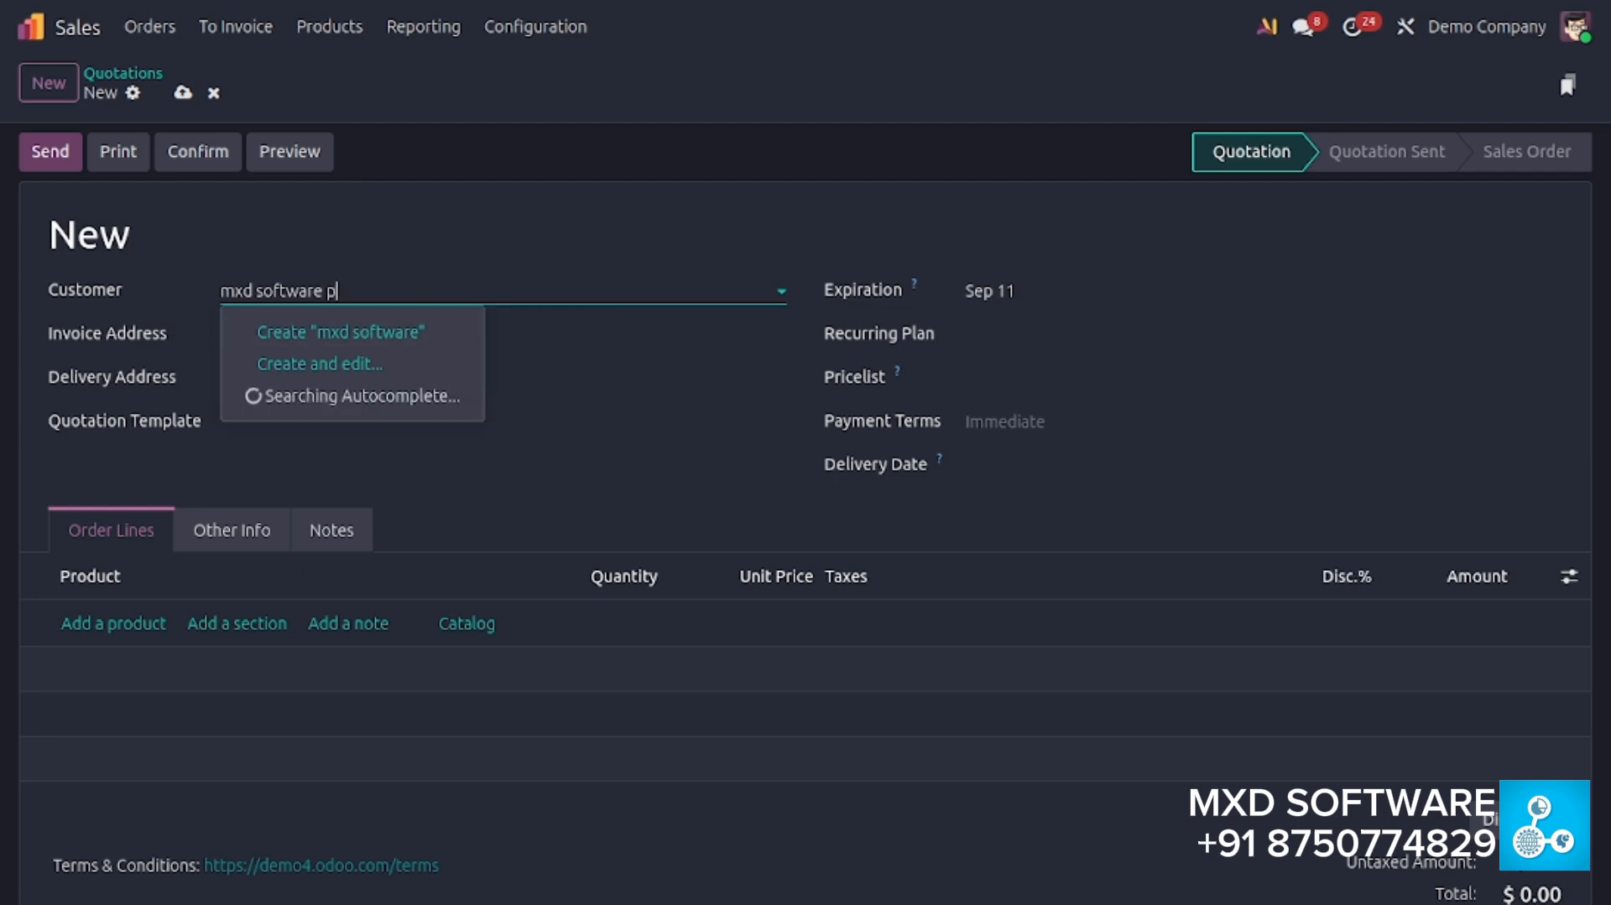
type("vt ltd")
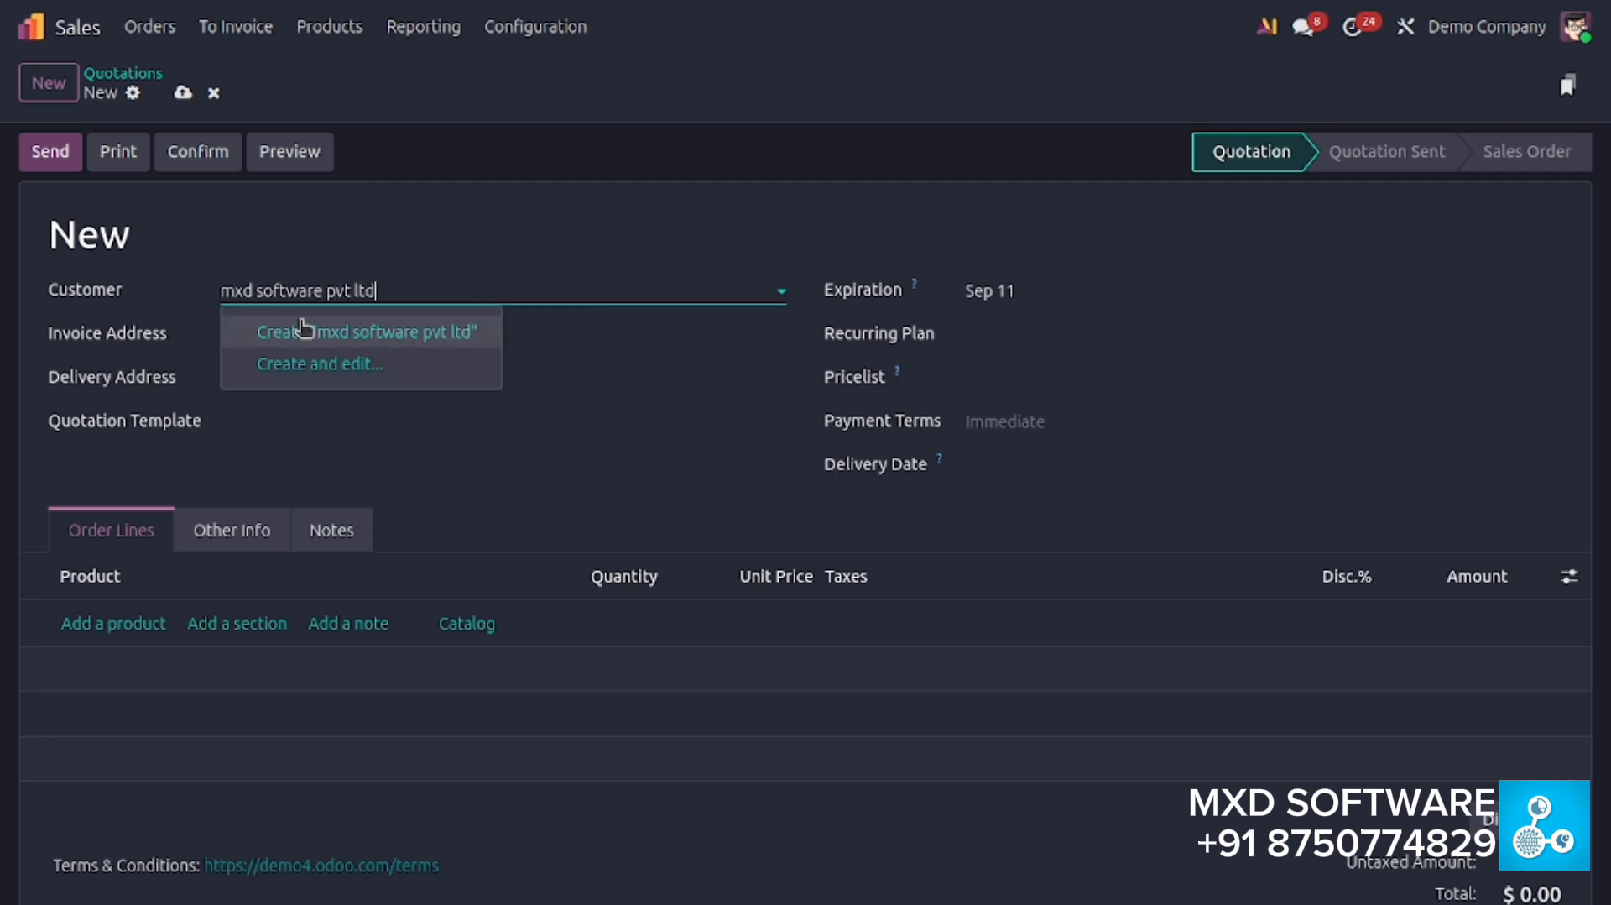
left_click(361, 344)
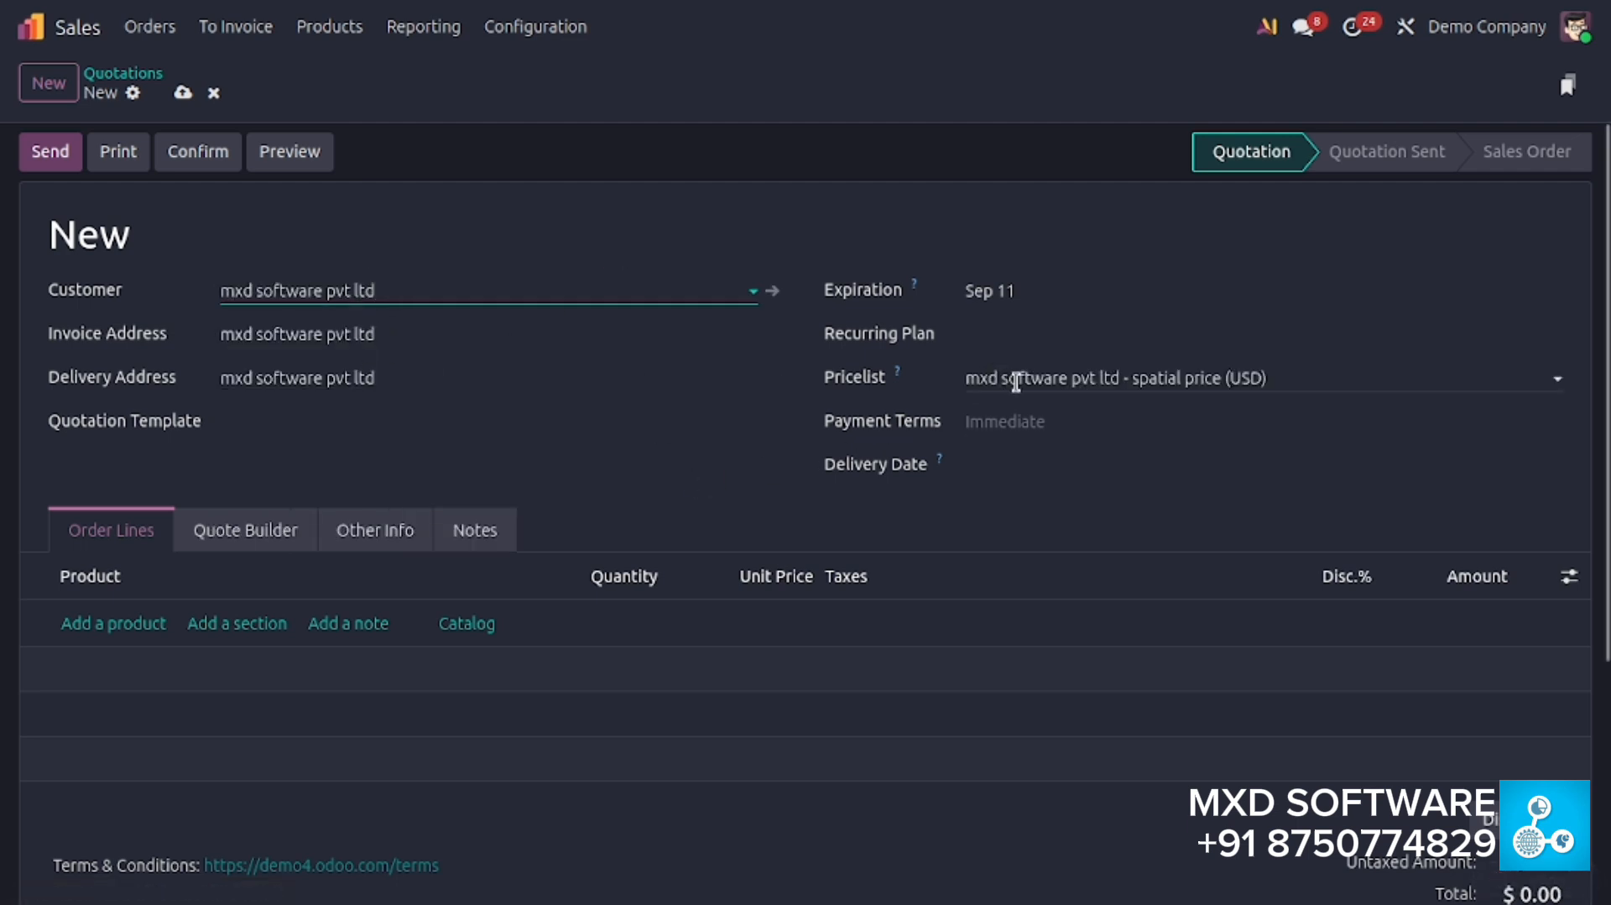
left_click(1017, 378)
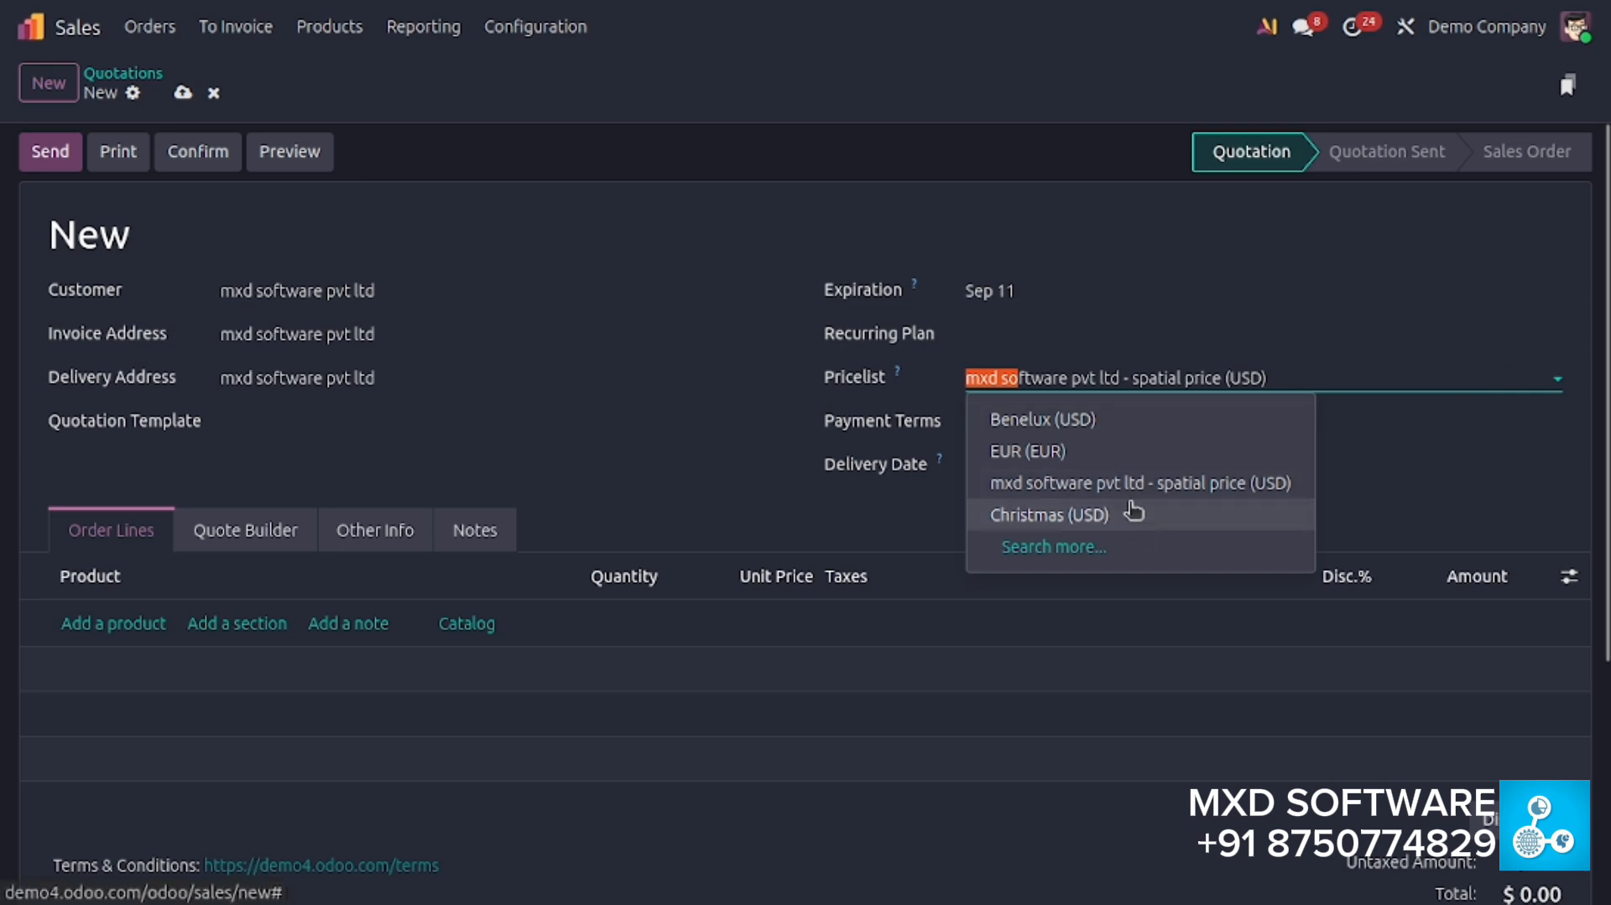
left_click(1129, 484)
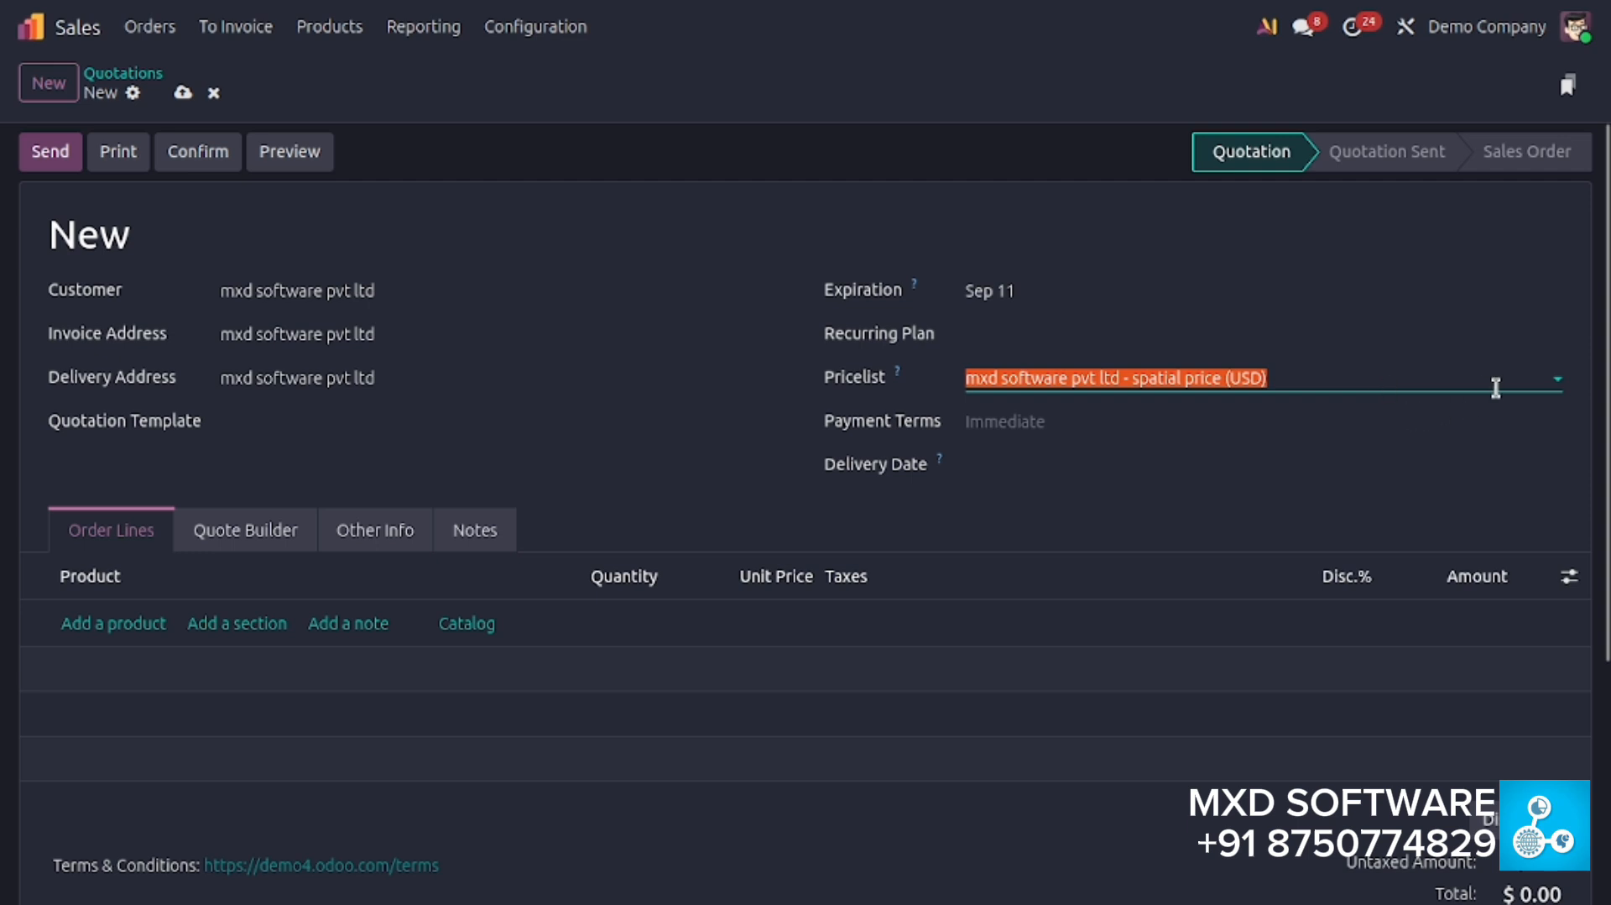
Switch the quotation's pricelist to Benelux (USD) and add one Acoustic Bloc Screens (White) as an order line
left_click(1557, 379)
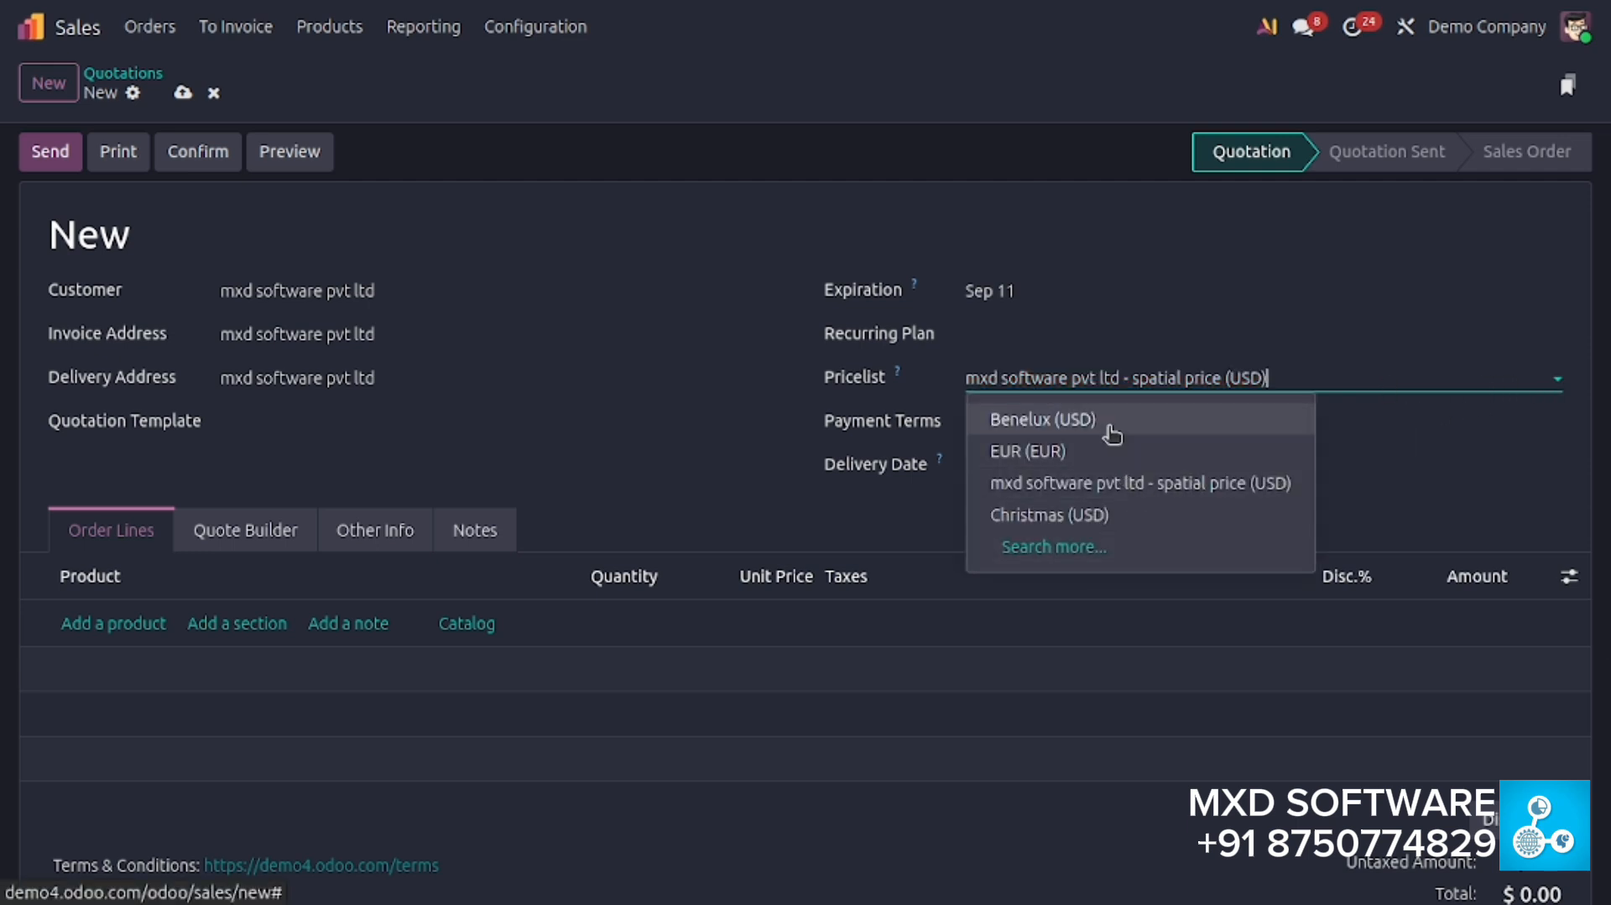
left_click(1112, 434)
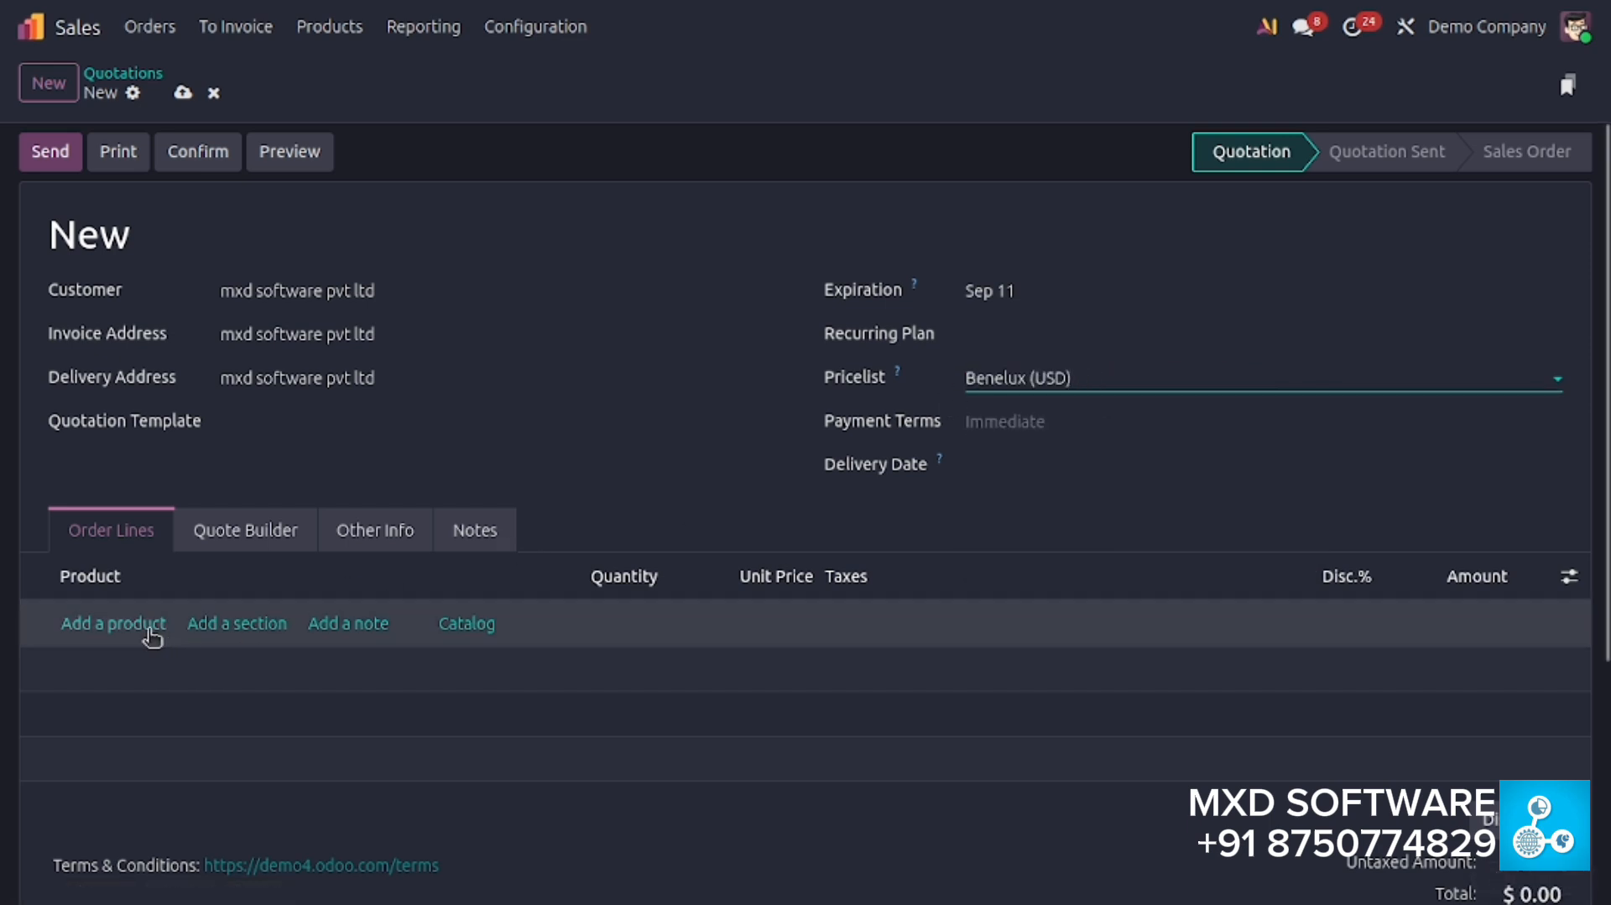
left_click(120, 625)
type("Acoustic Bloc Screens")
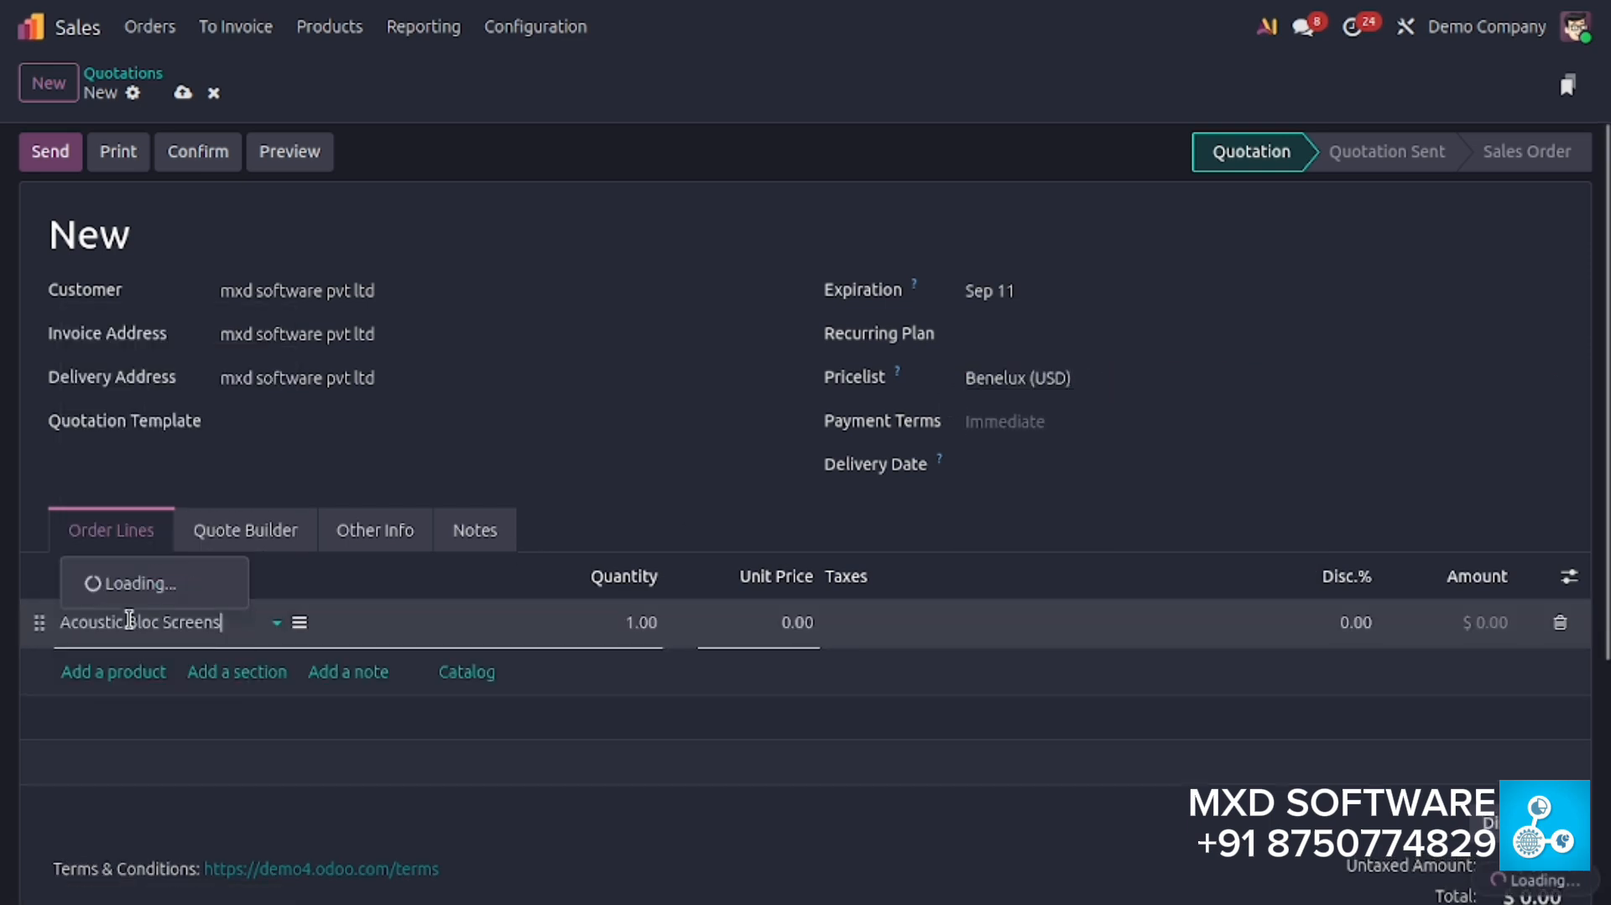
left_click(165, 487)
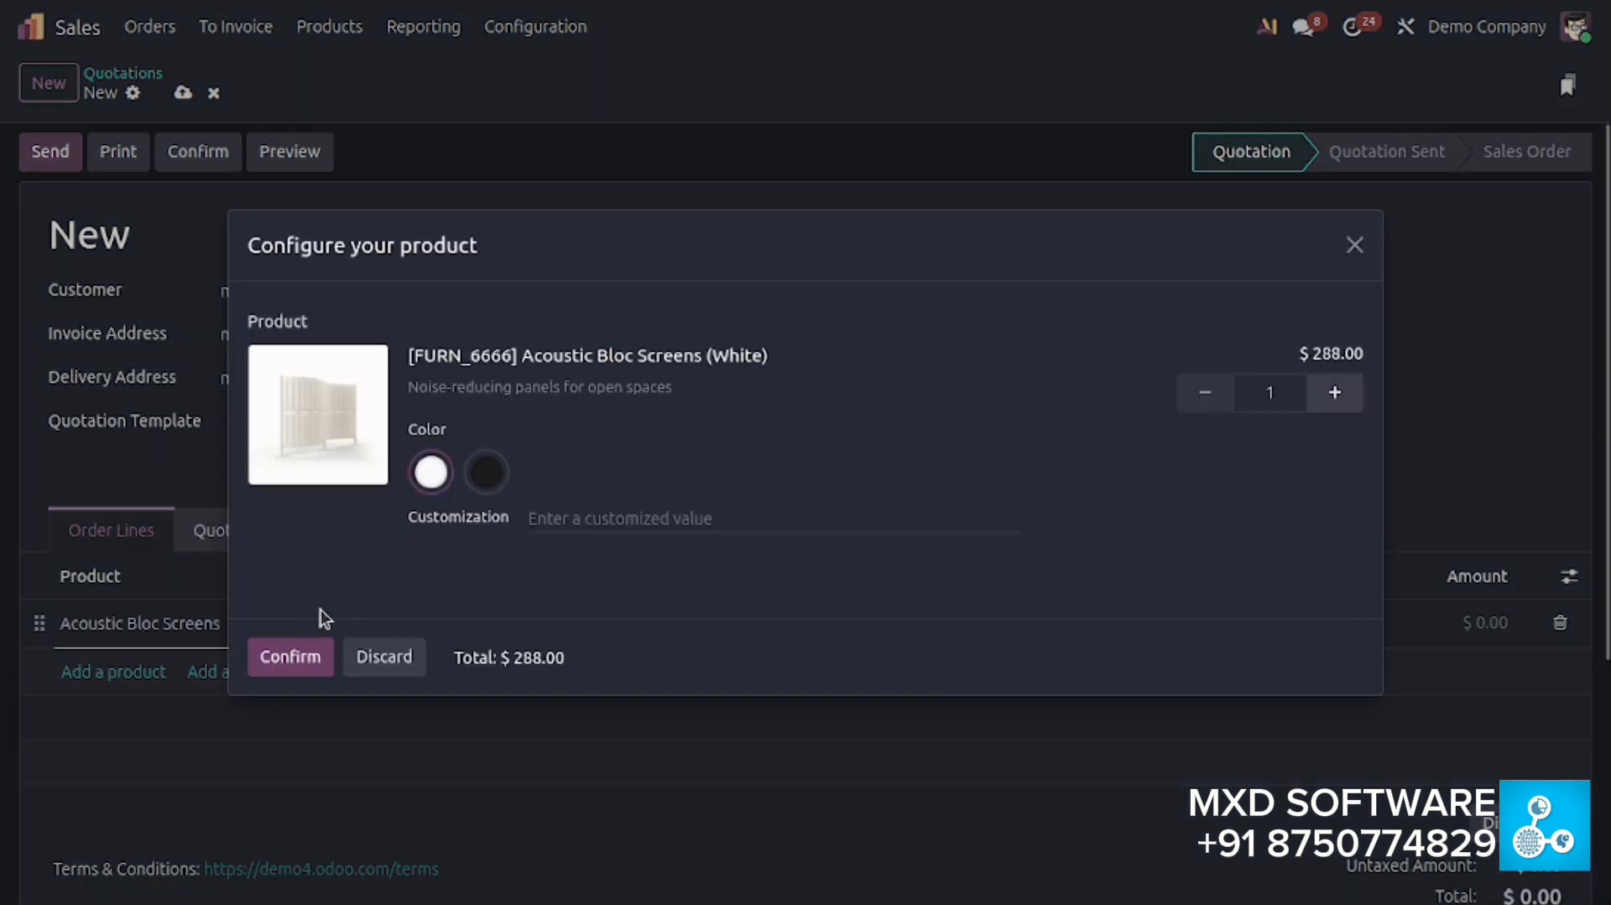
left_click(304, 665)
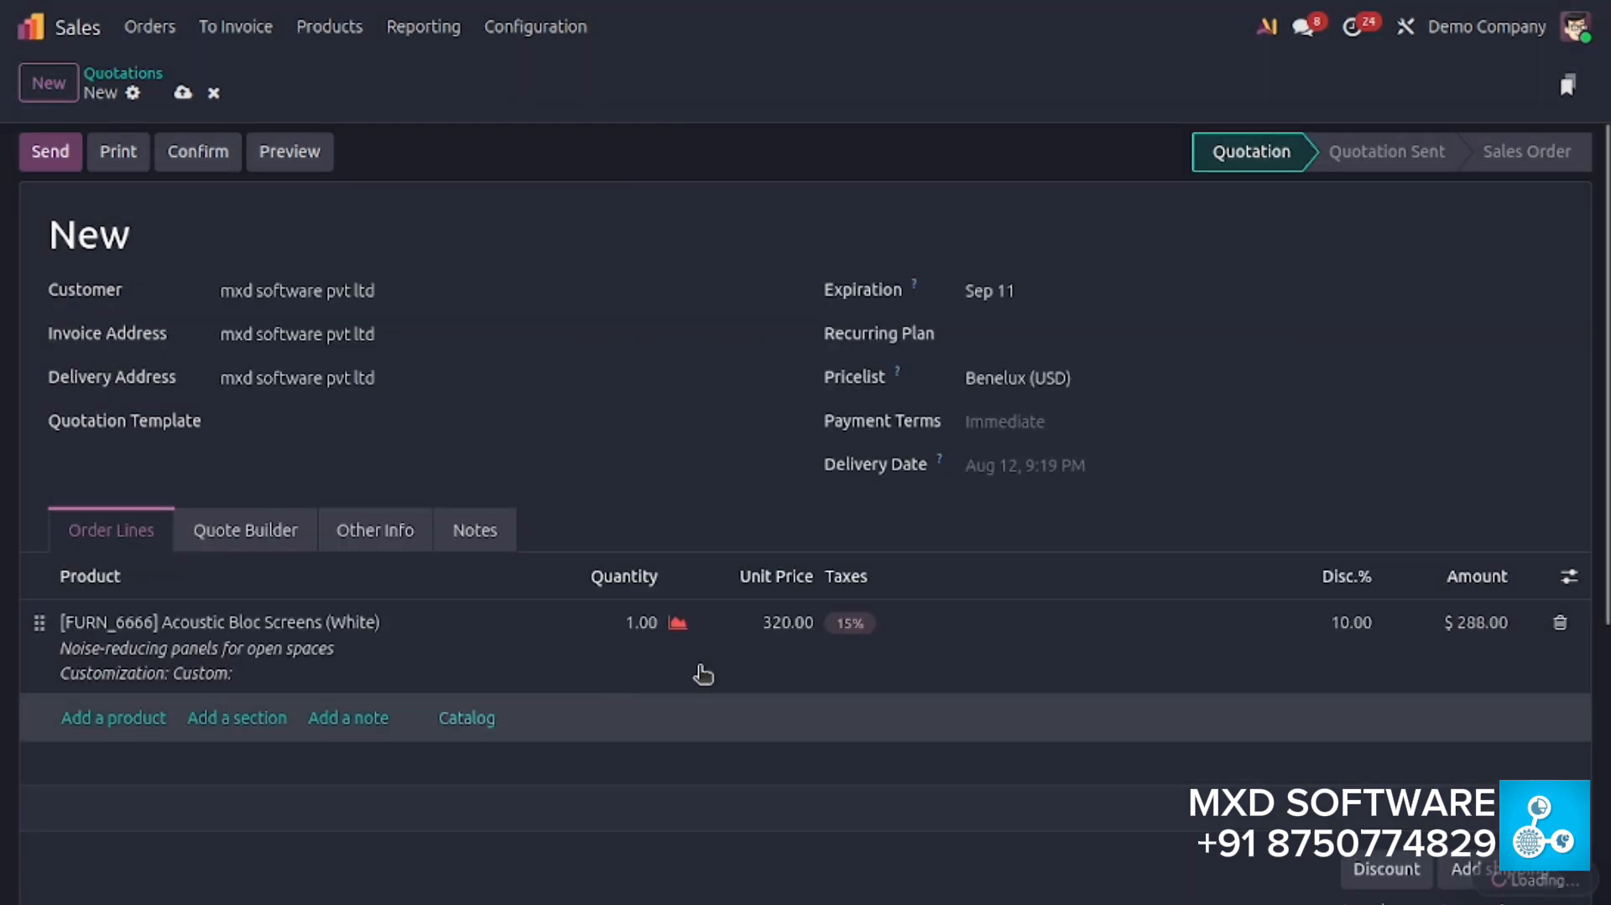
scroll(794, 658, "down", 2)
scroll(784, 598, "up", 2)
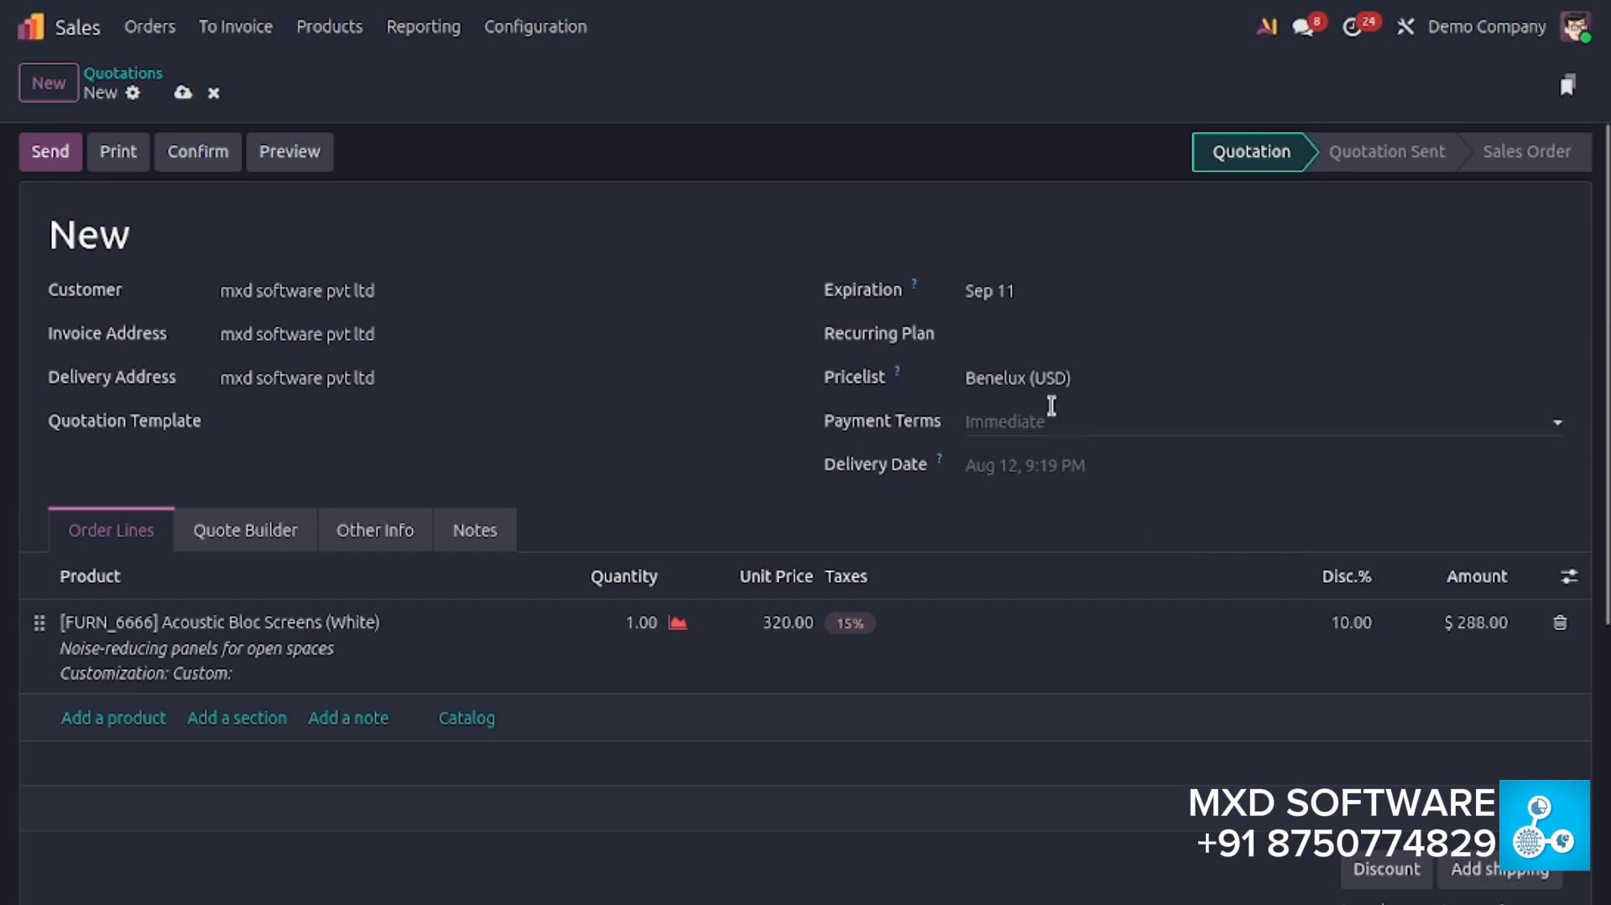
Change the quotation's pricelist from Benelux to "mxd software pvt ltd - spatial price (USD)" and update the product prices
left_click(1041, 379)
left_click(1137, 486)
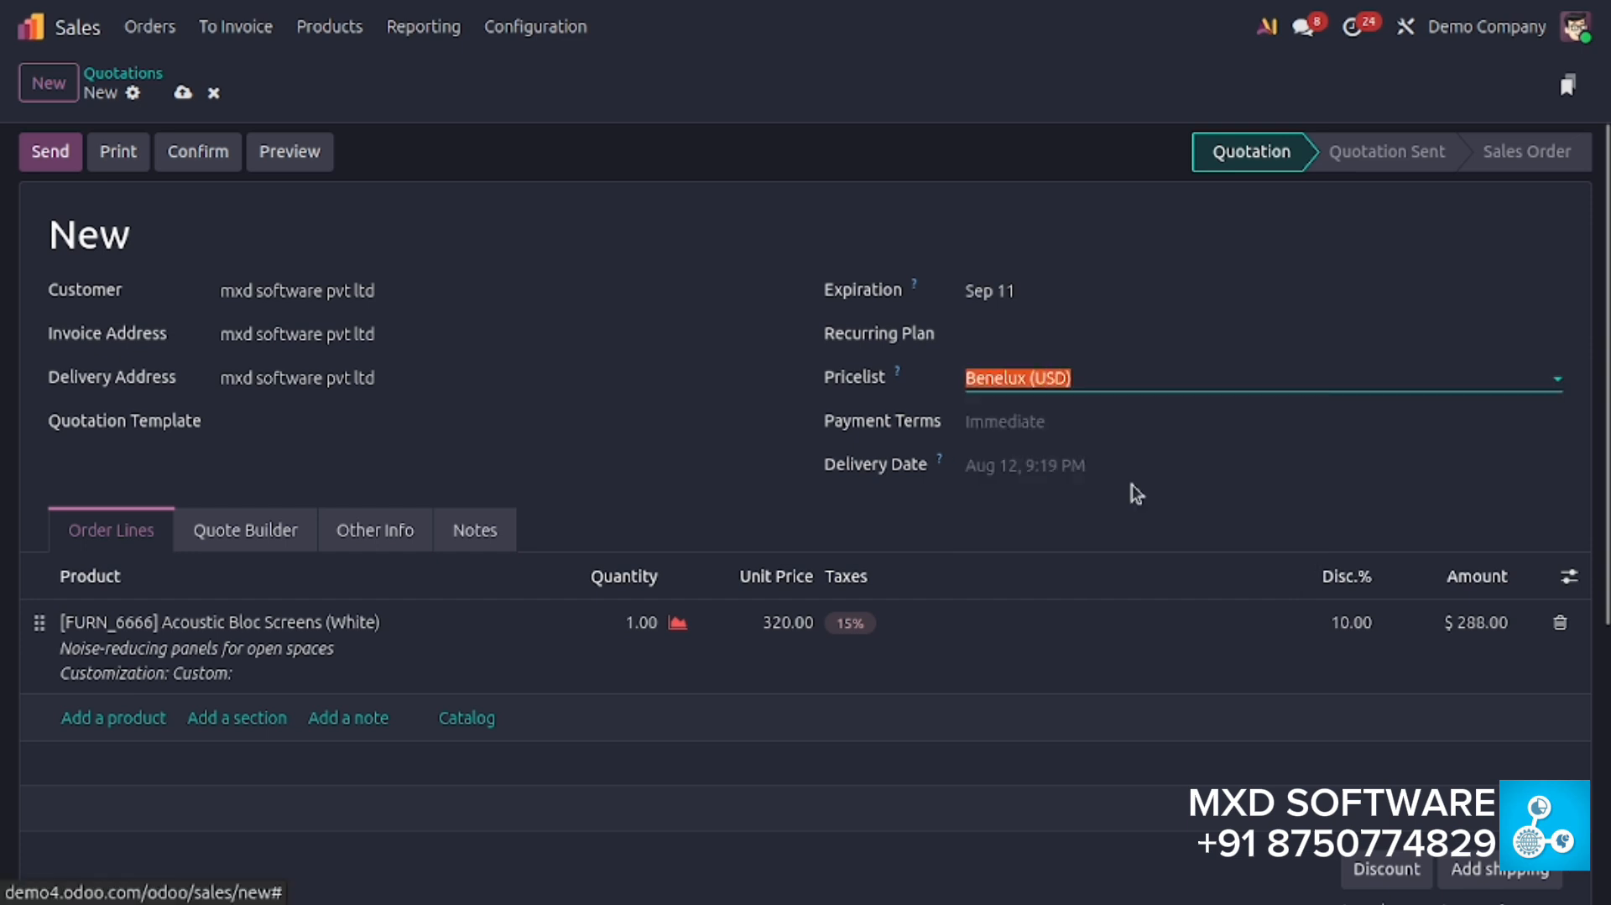
left_click(1529, 382)
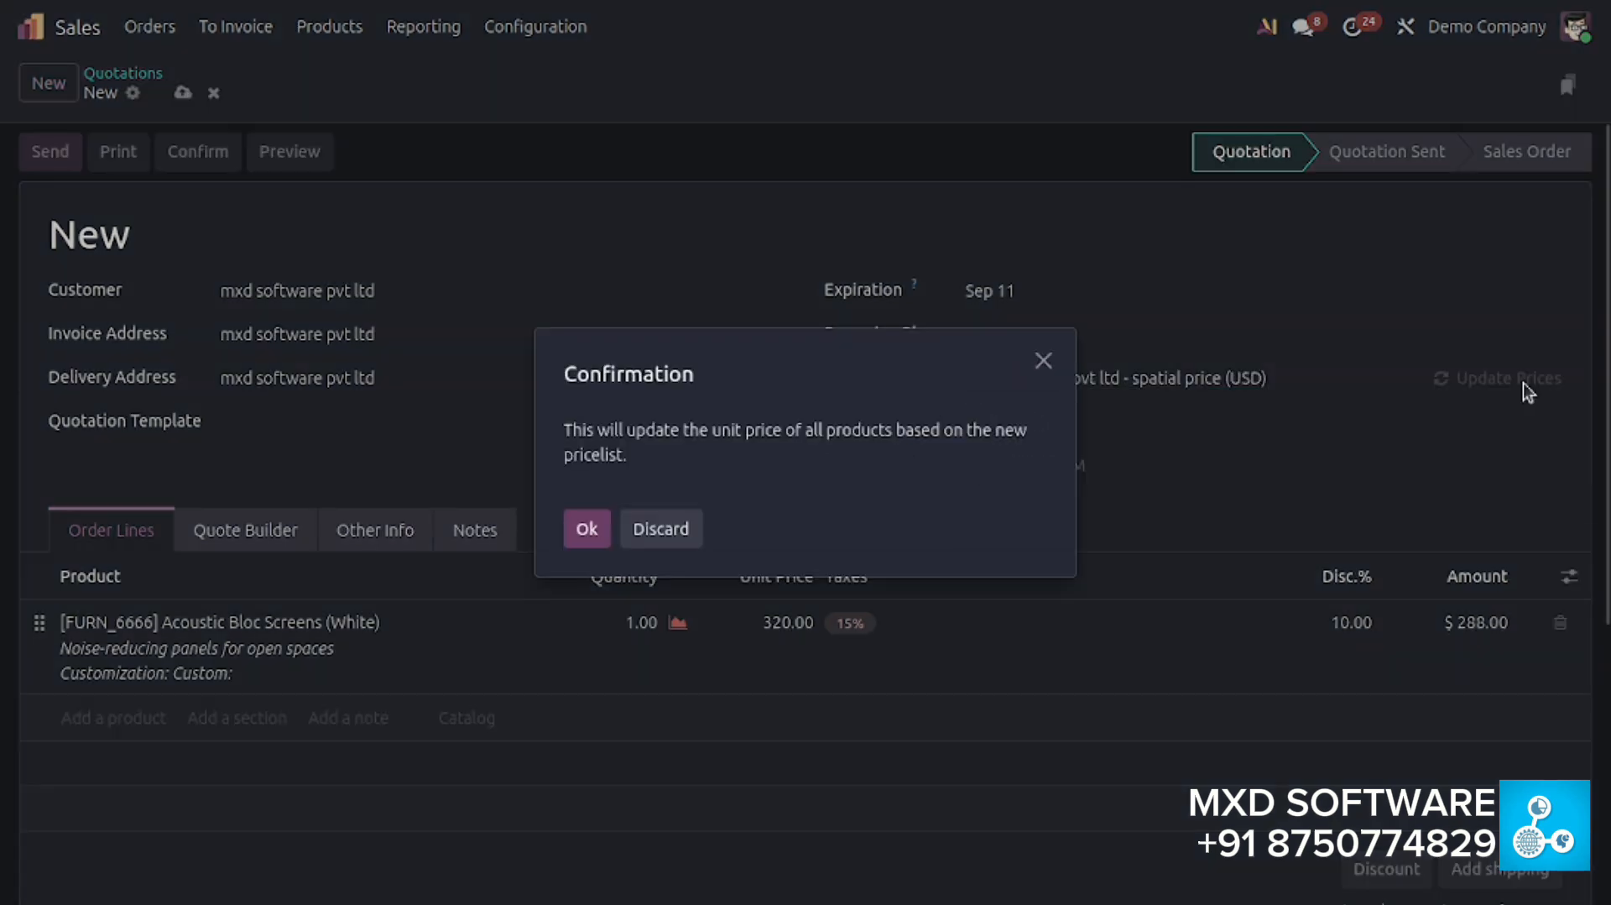
left_click(587, 531)
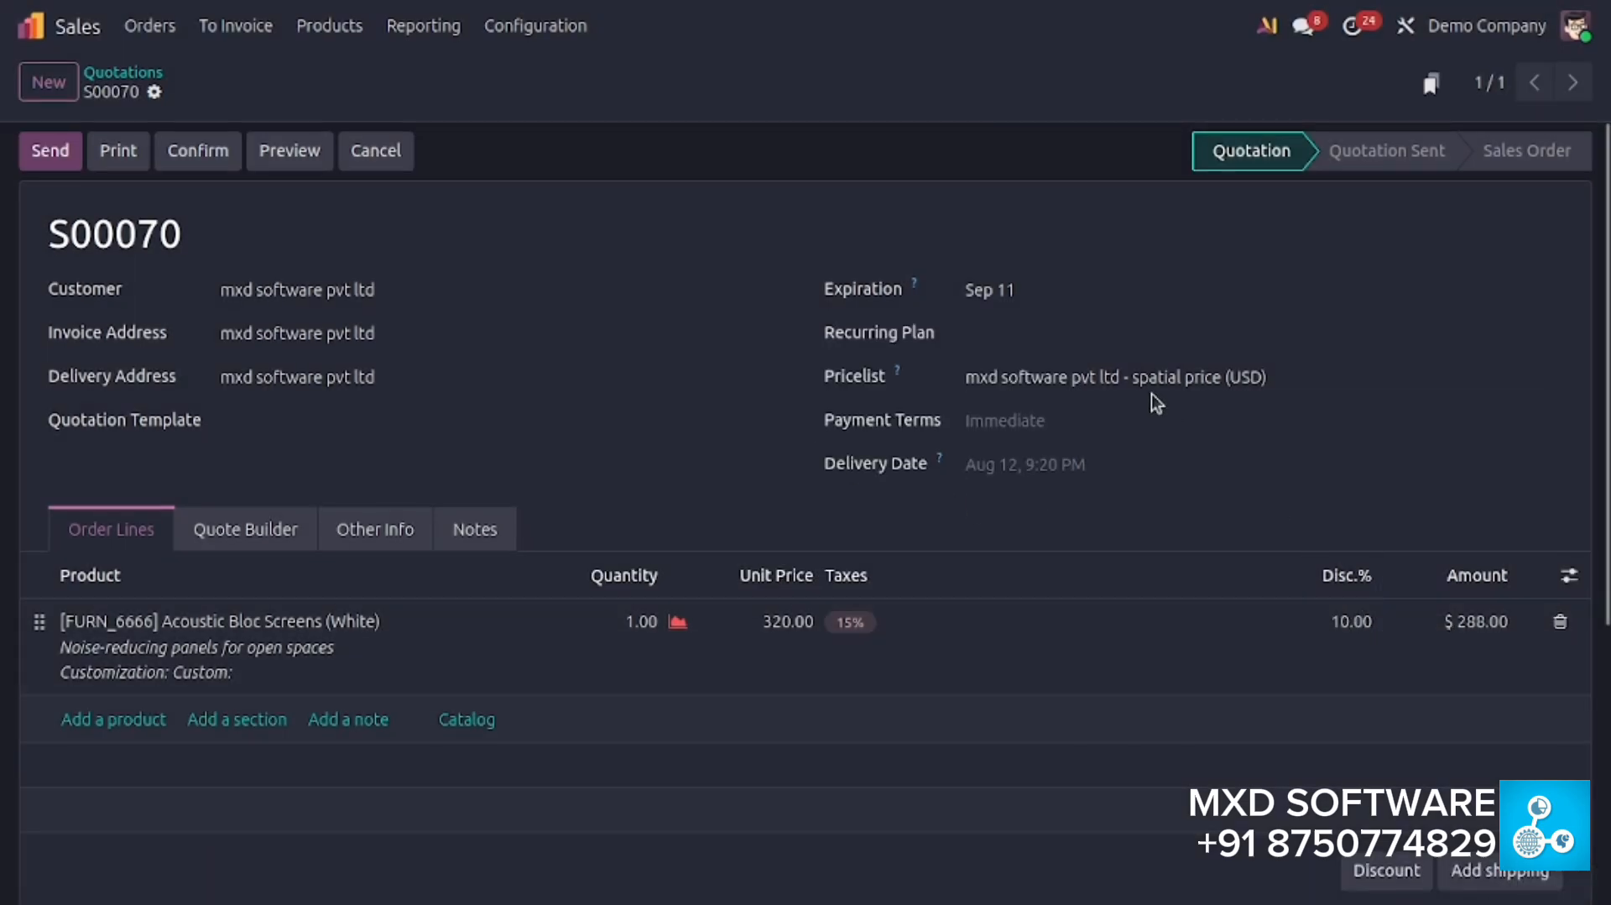
Switch the quotation to the EUR (EUR) pricelist and update the order line's price accordingly
left_click(1150, 381)
left_click(1125, 454)
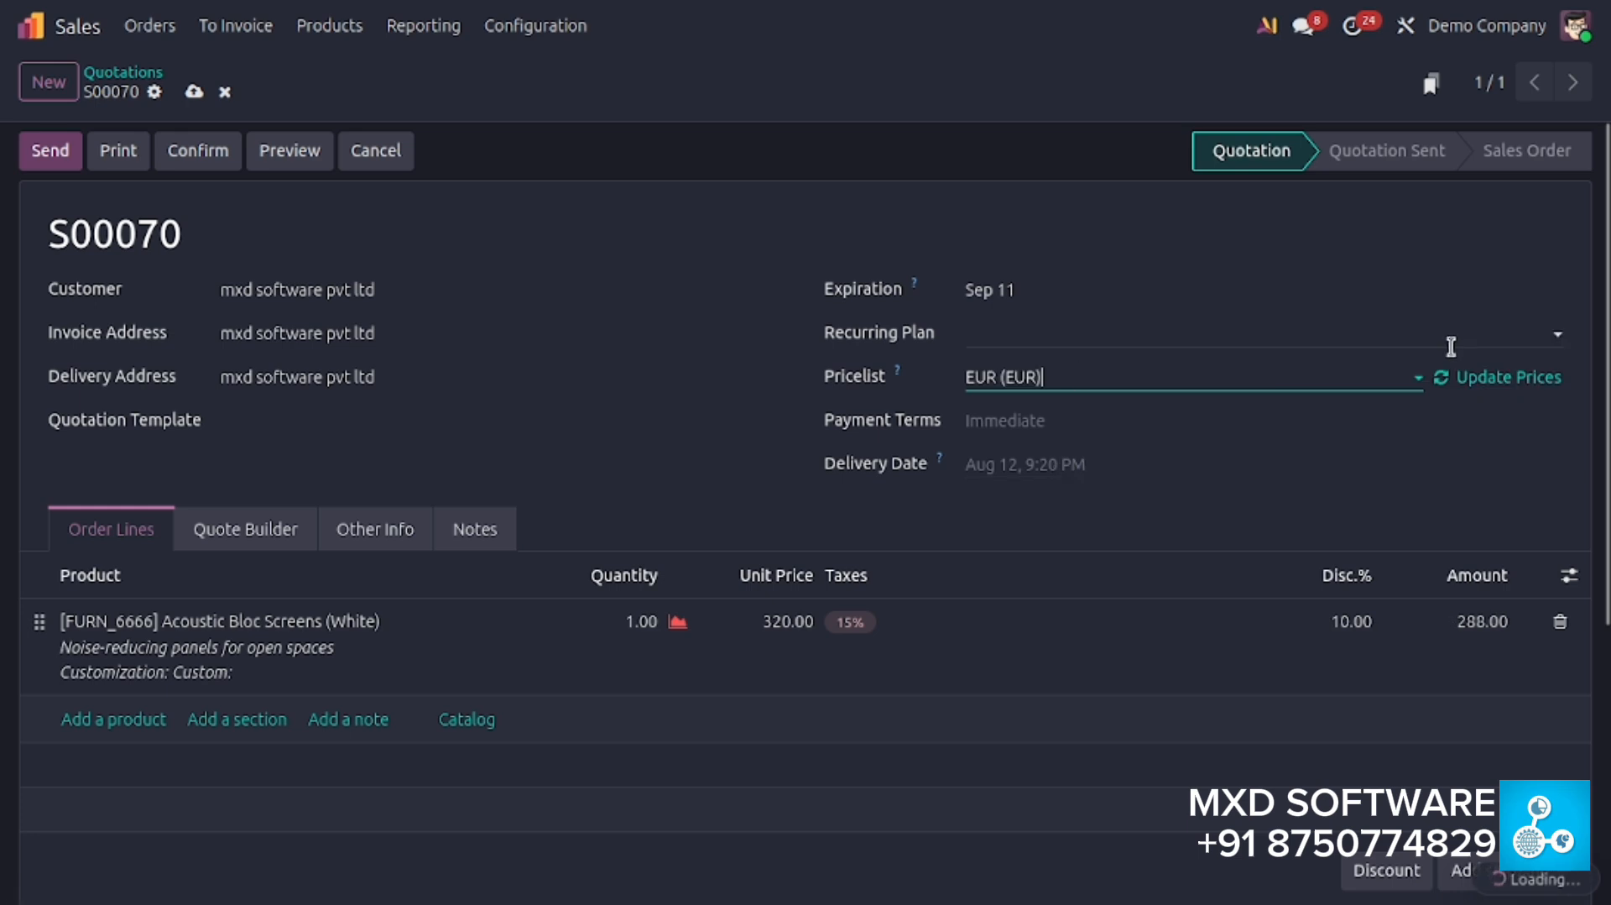
left_click(1470, 379)
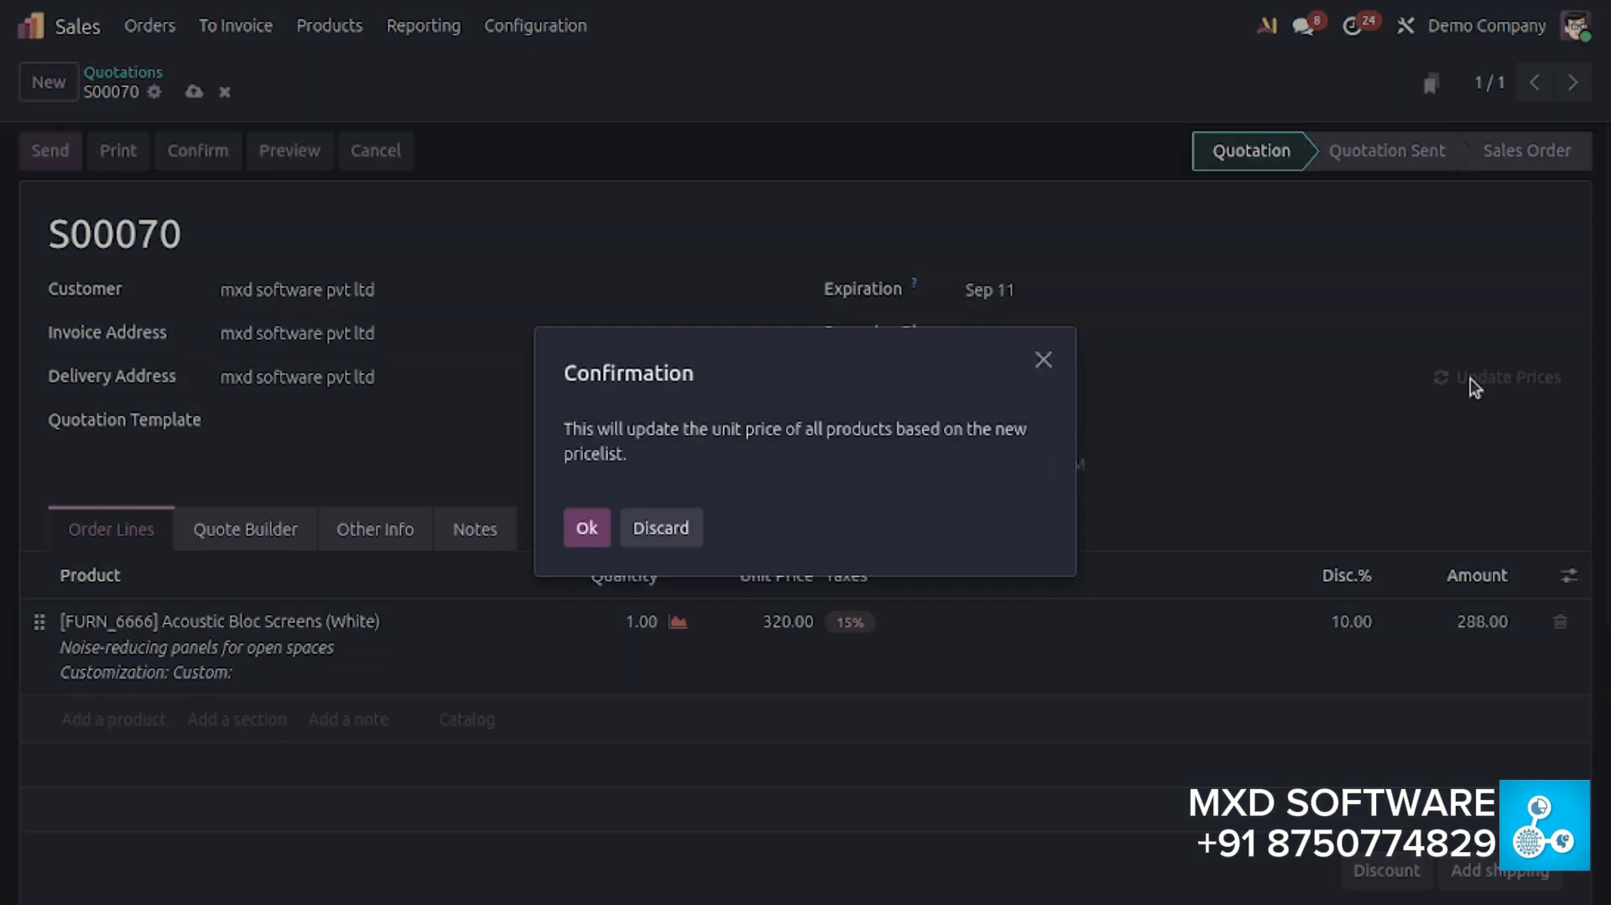
left_click(591, 534)
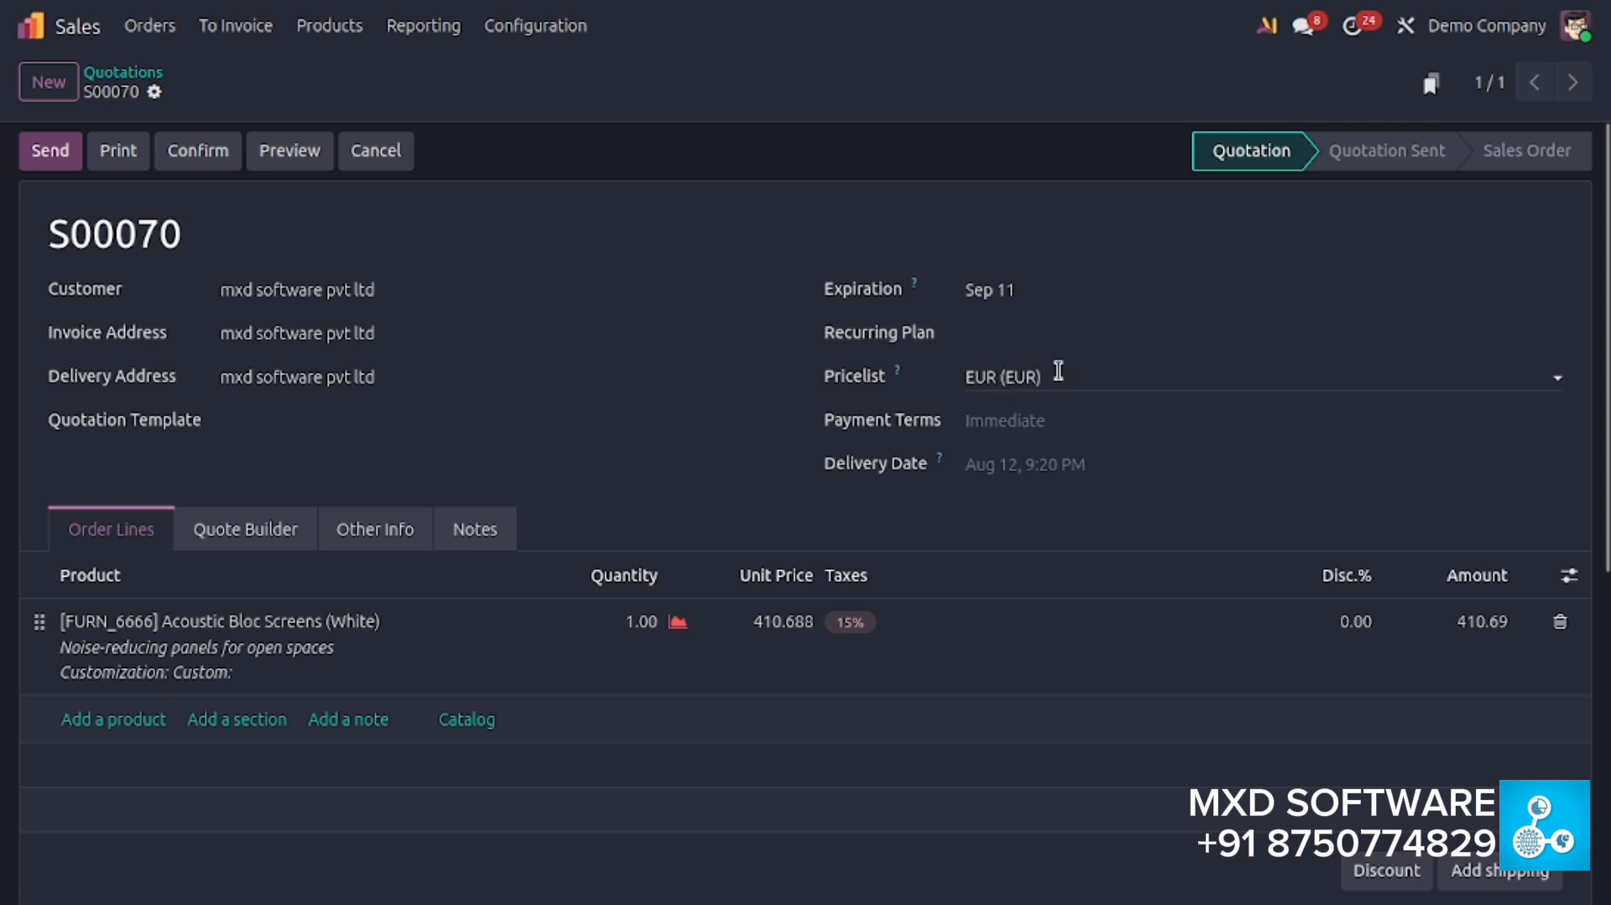
Return the quotation to the "mxd software pvt ltd - spatial price (USD)" pricelist and recalculate the prices
left_click(1058, 371)
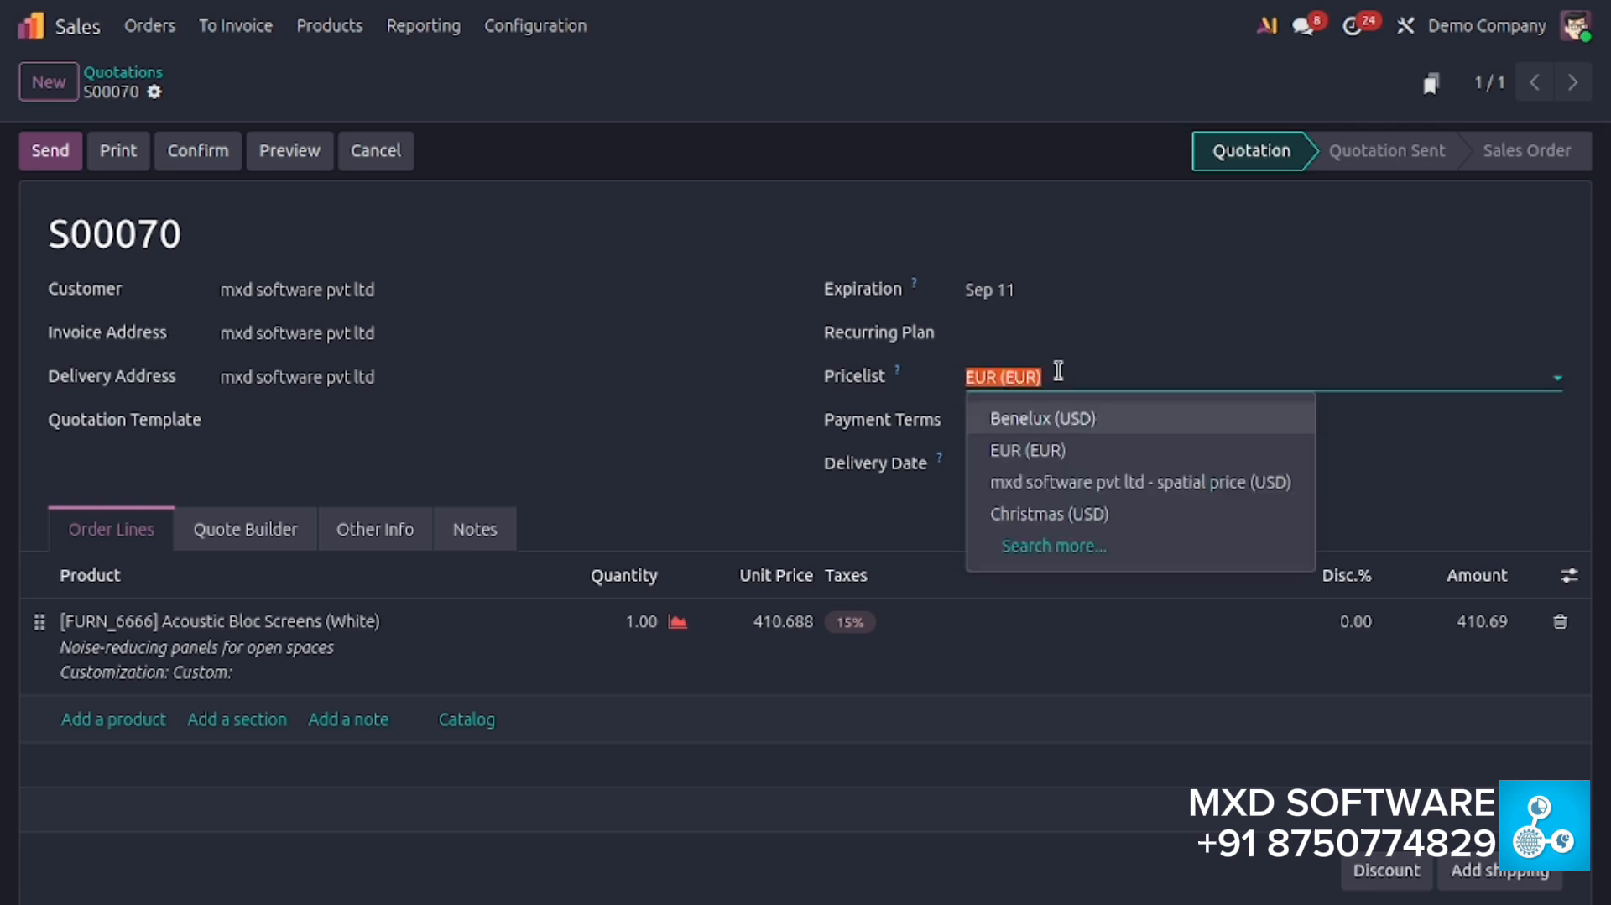
left_click(1137, 485)
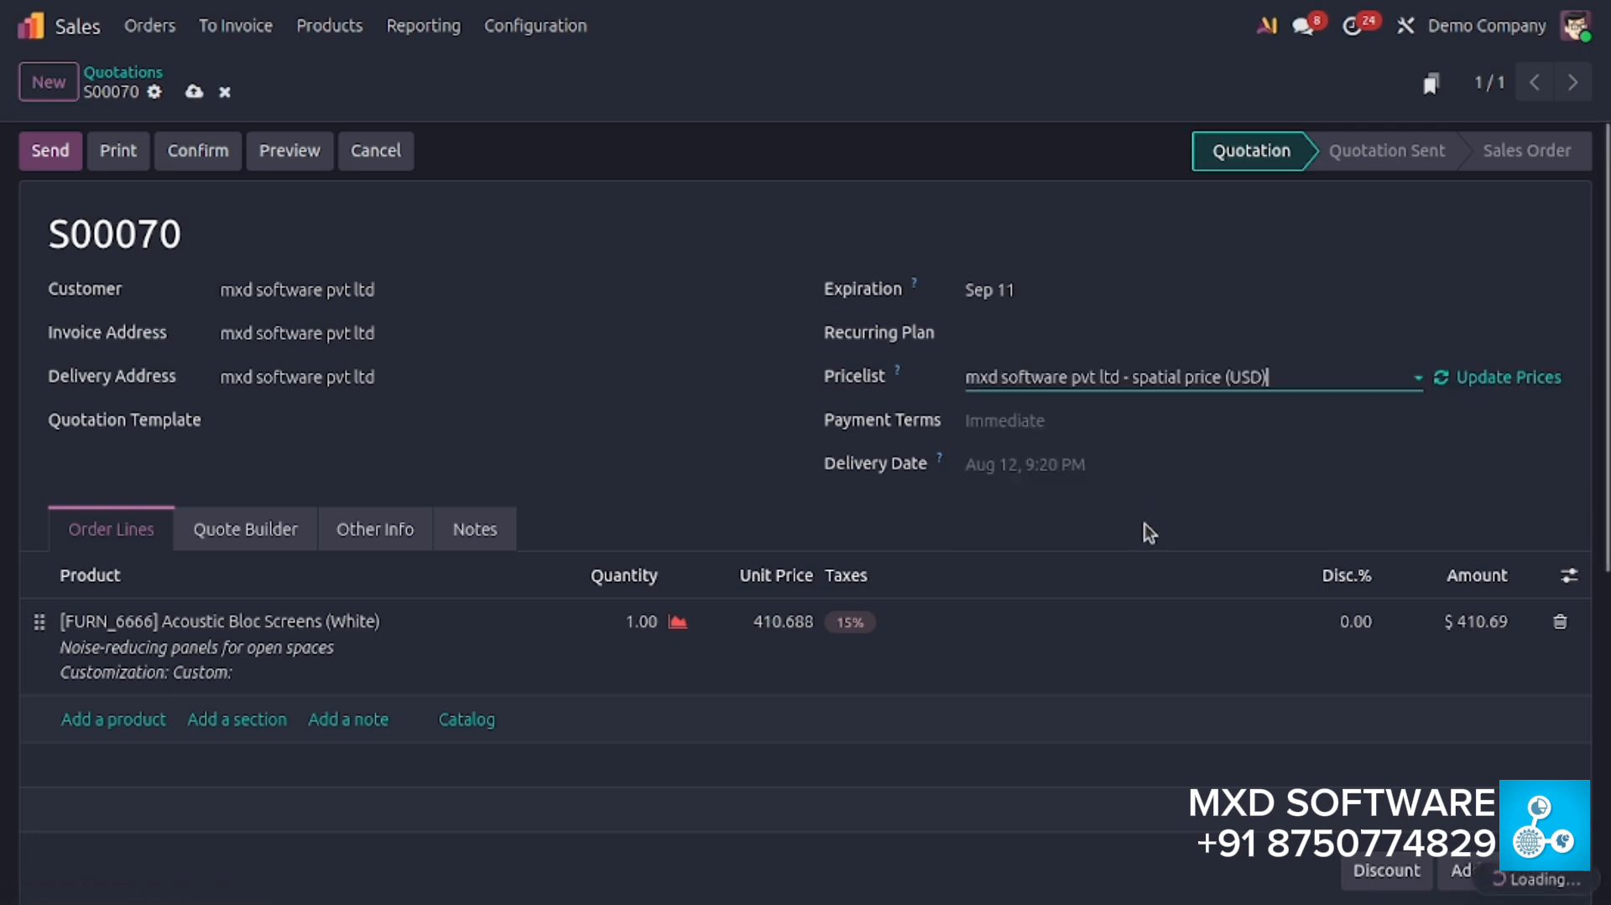
left_click(1502, 377)
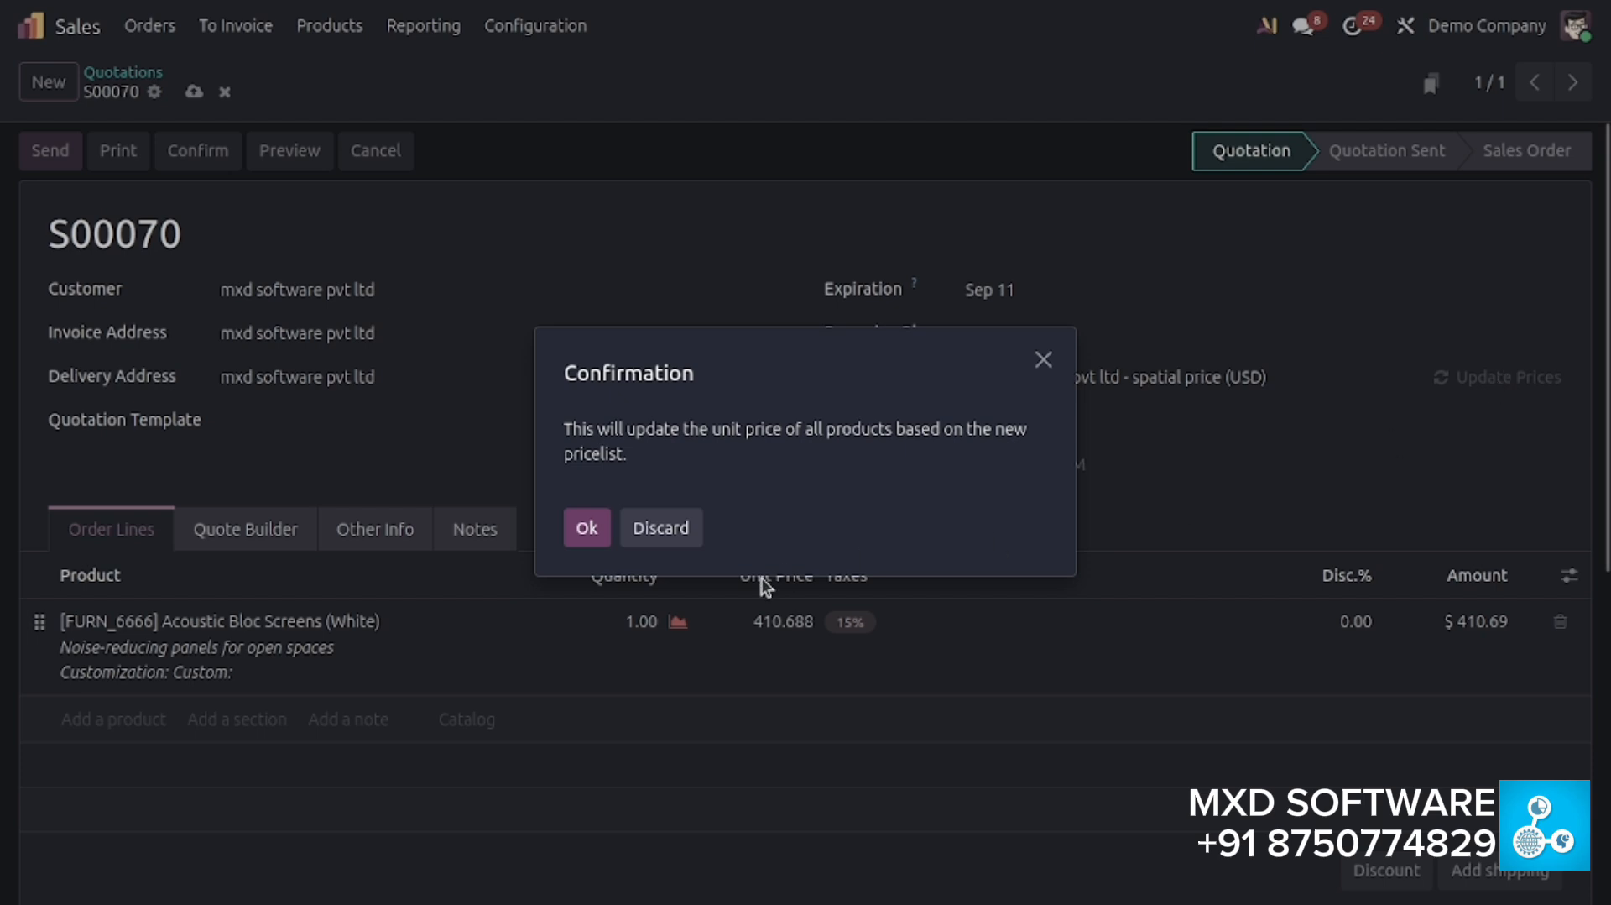
left_click(587, 527)
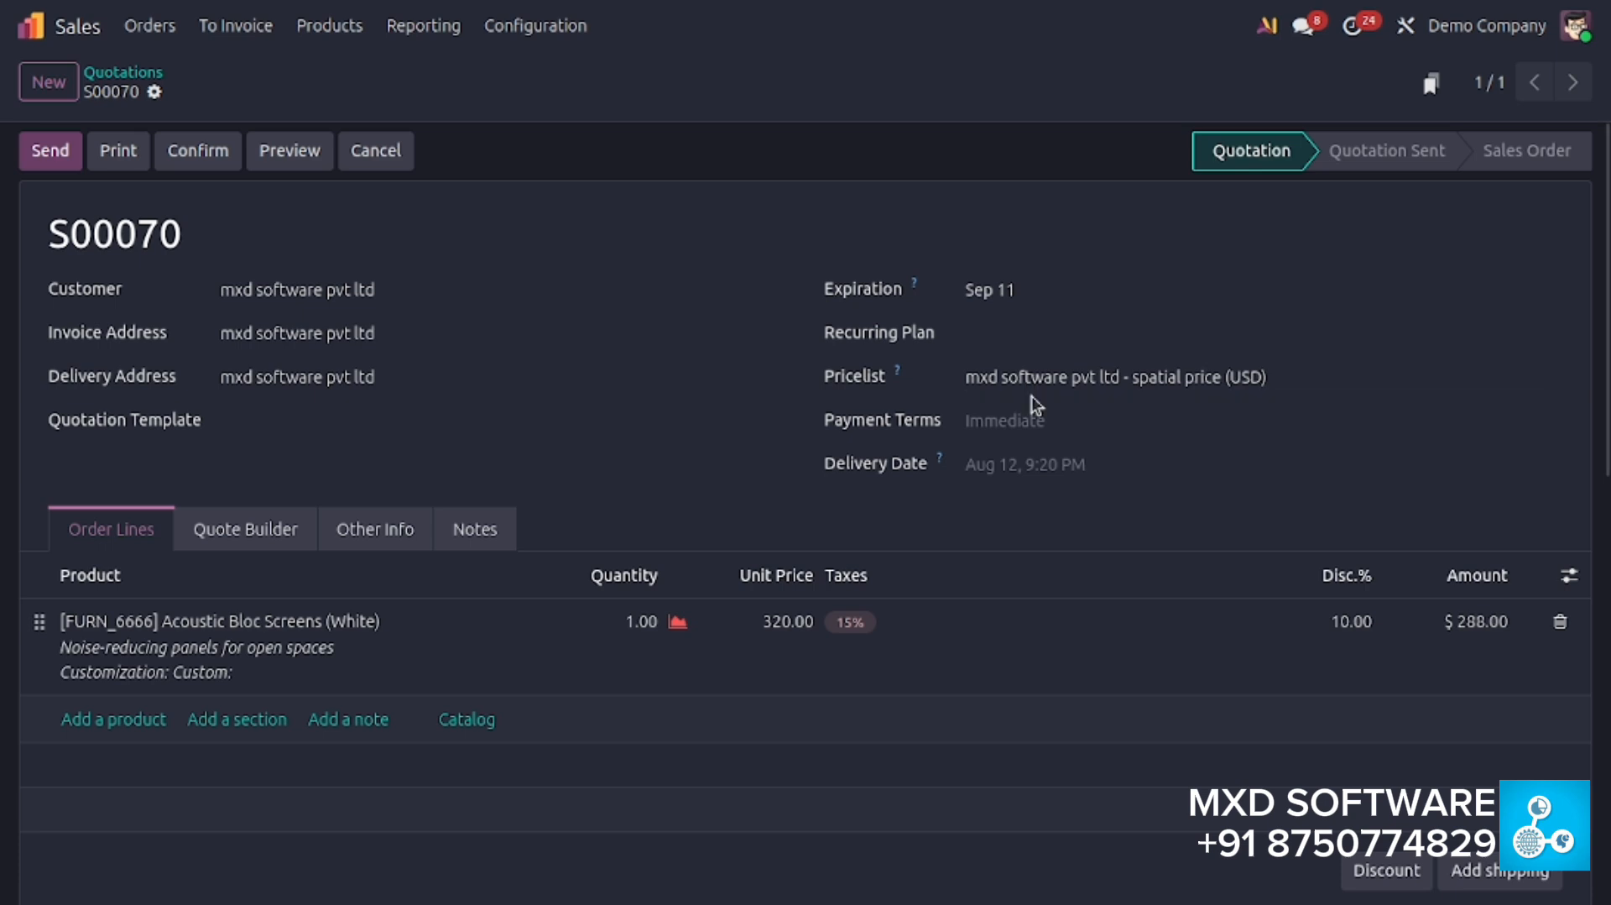
Apply the EUR (EUR) pricelist to the quotation again and update the prices for comparison
left_click(1034, 376)
left_click(1066, 447)
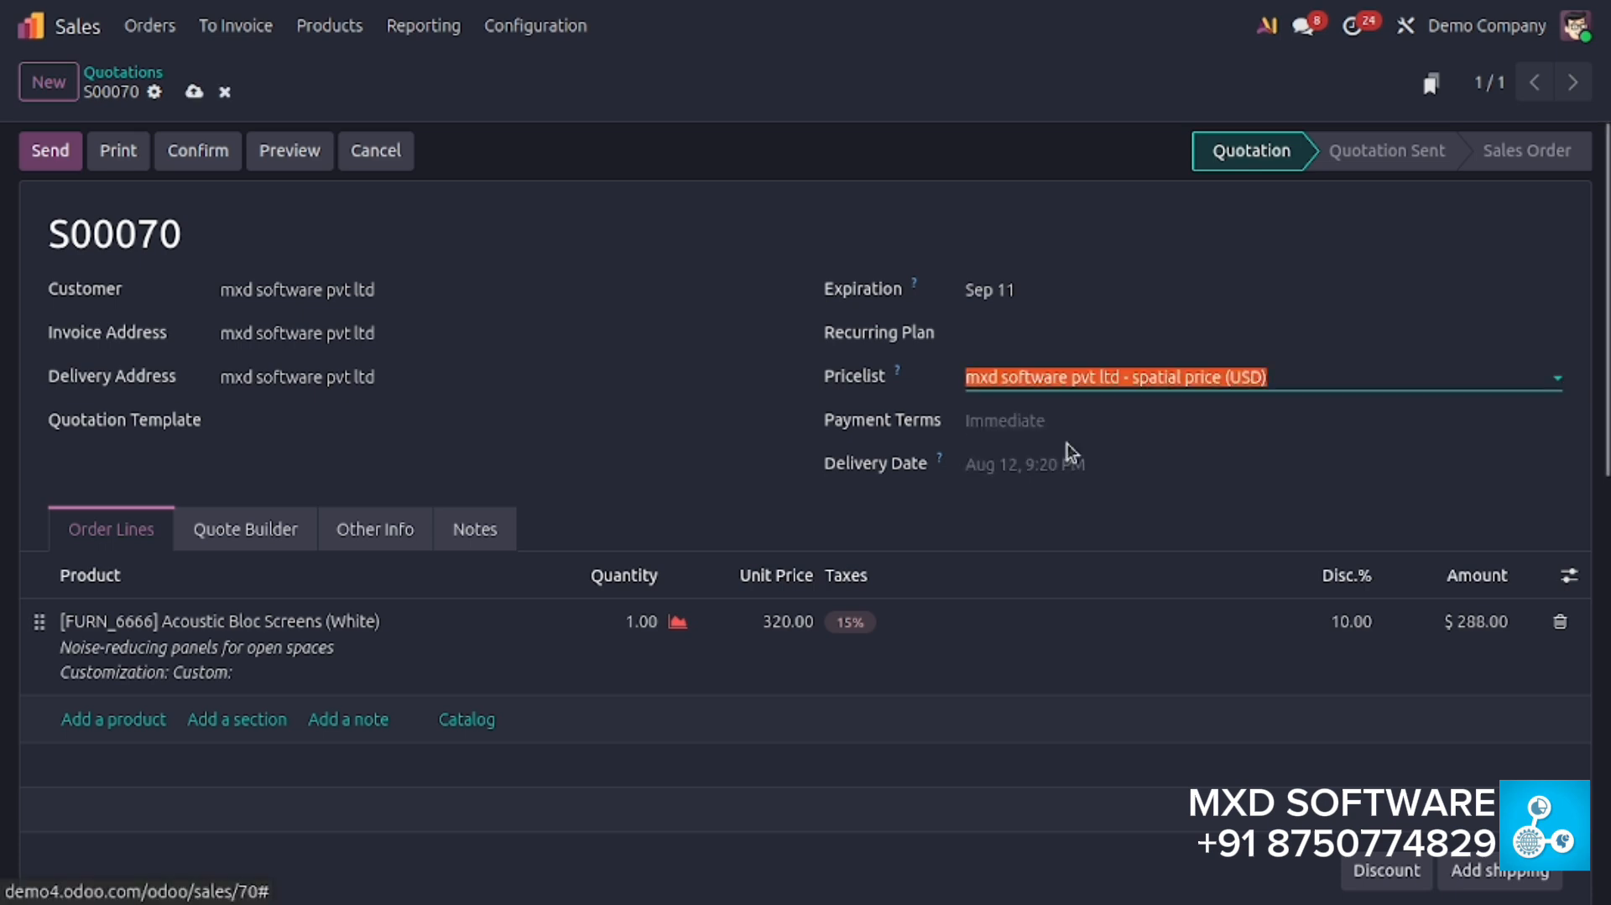
left_click(1494, 378)
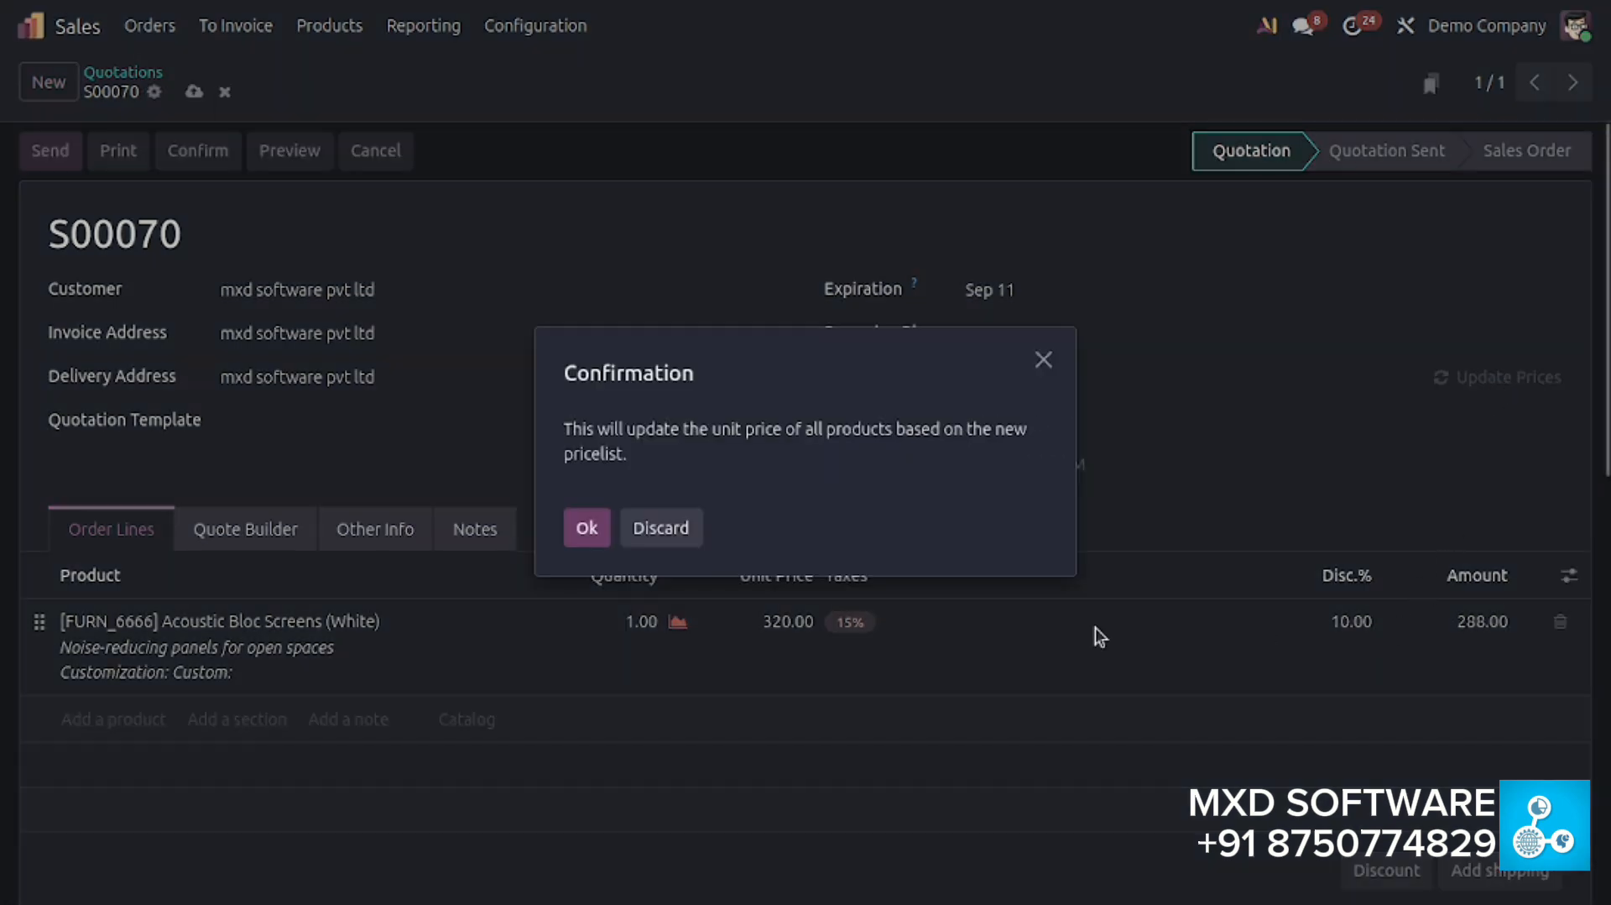
left_click(602, 544)
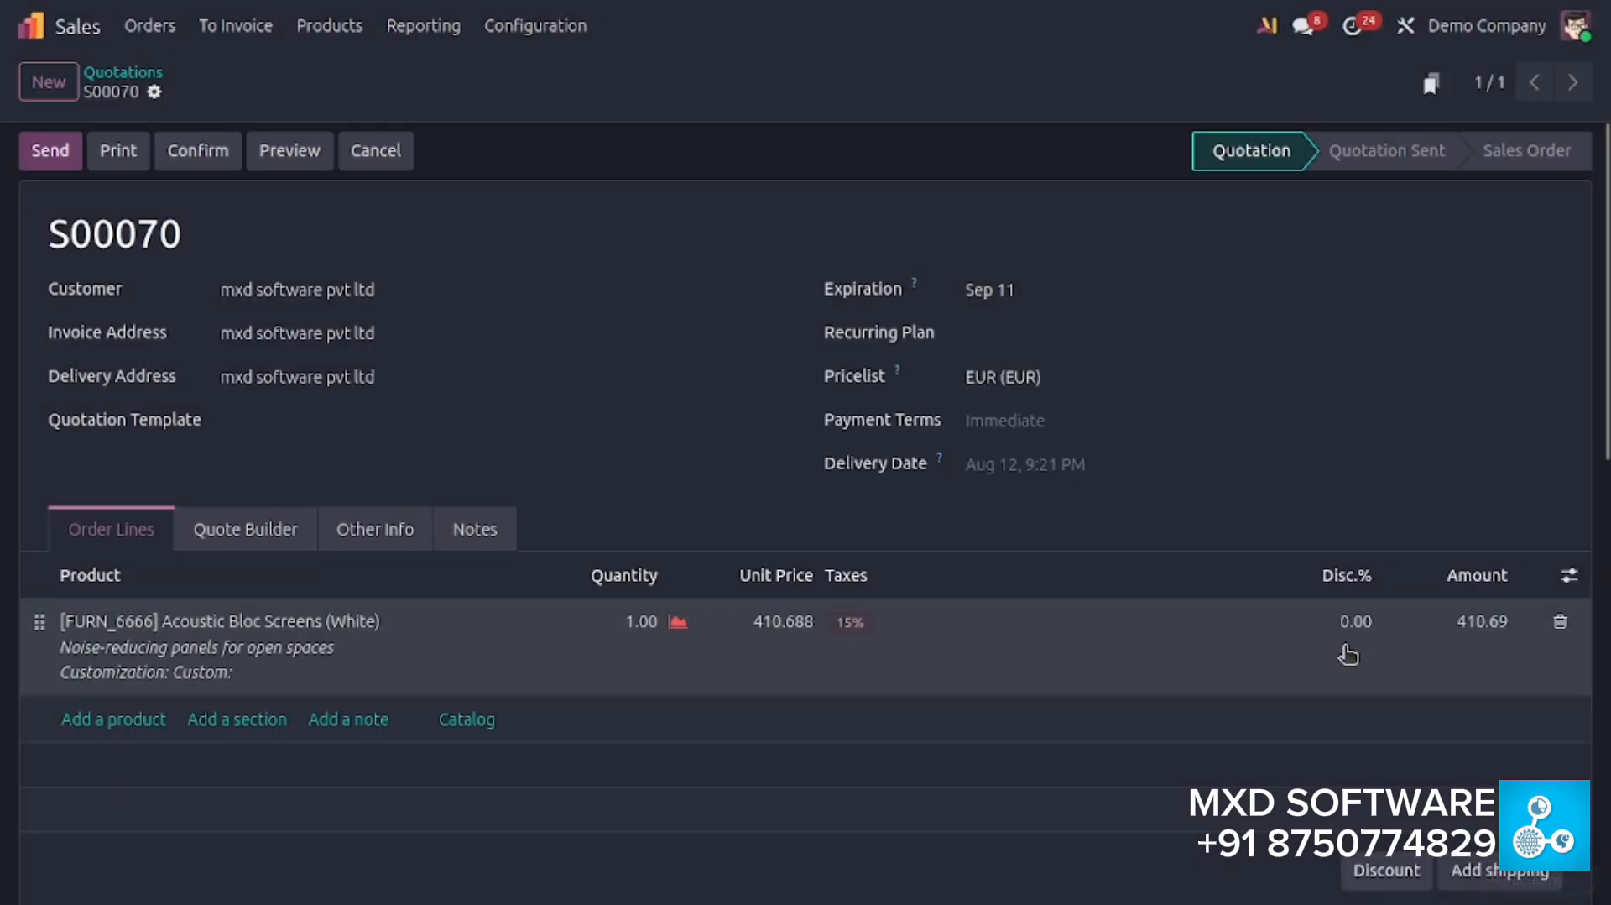
Set the quotation's pricelist back to "mxd software pvt ltd - spatial price (USD)" and update the prices
left_click(1137, 375)
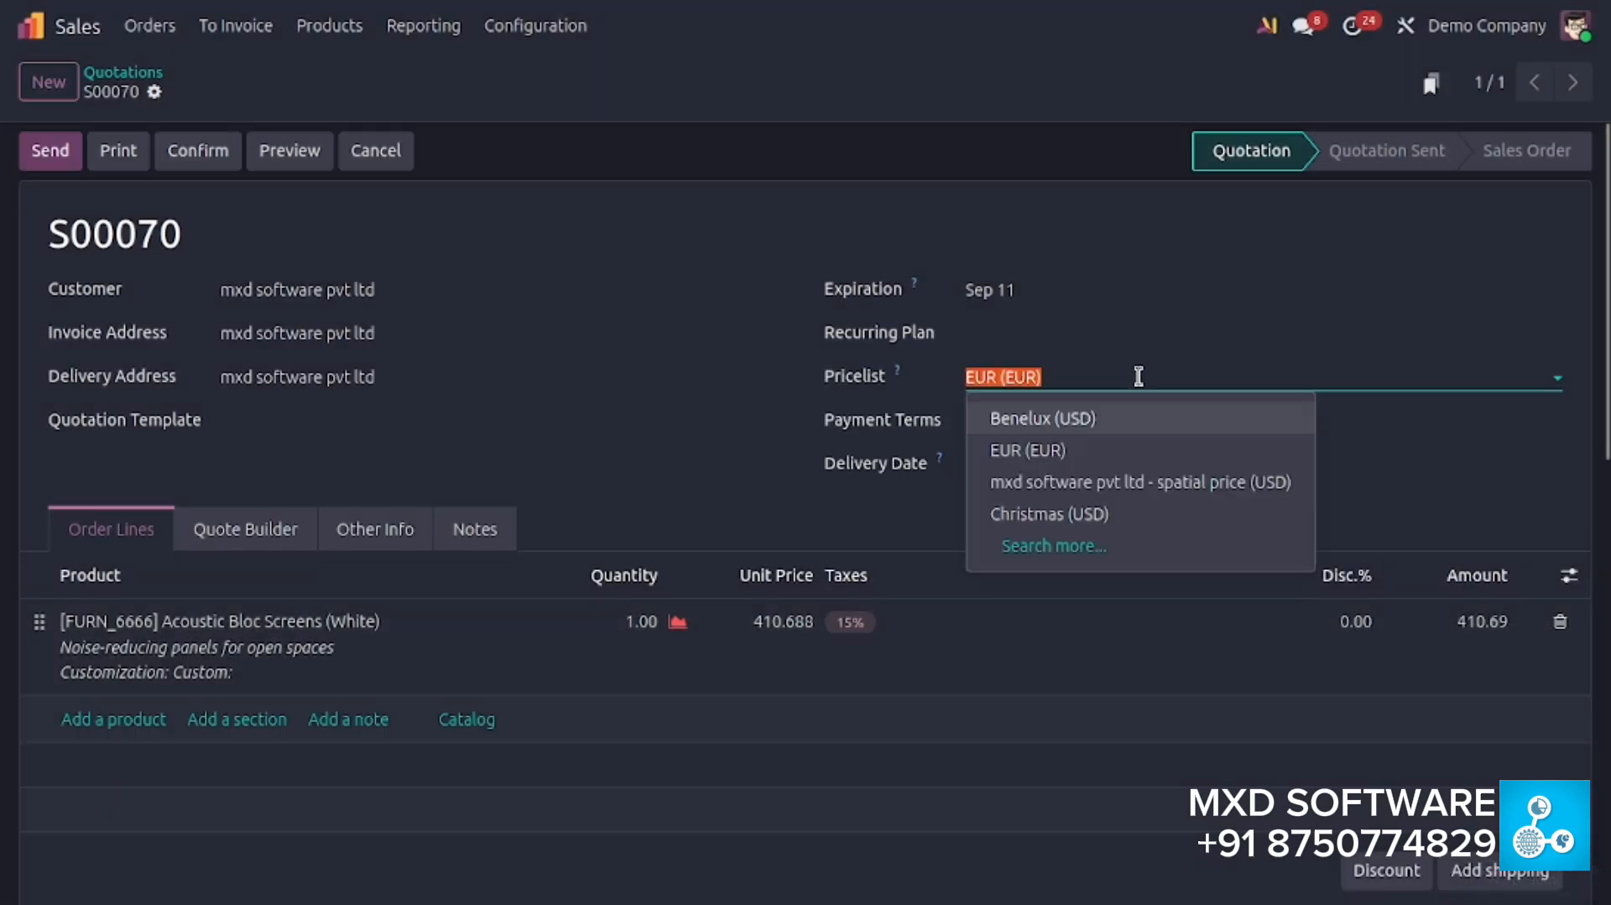
left_click(1143, 483)
left_click(1468, 376)
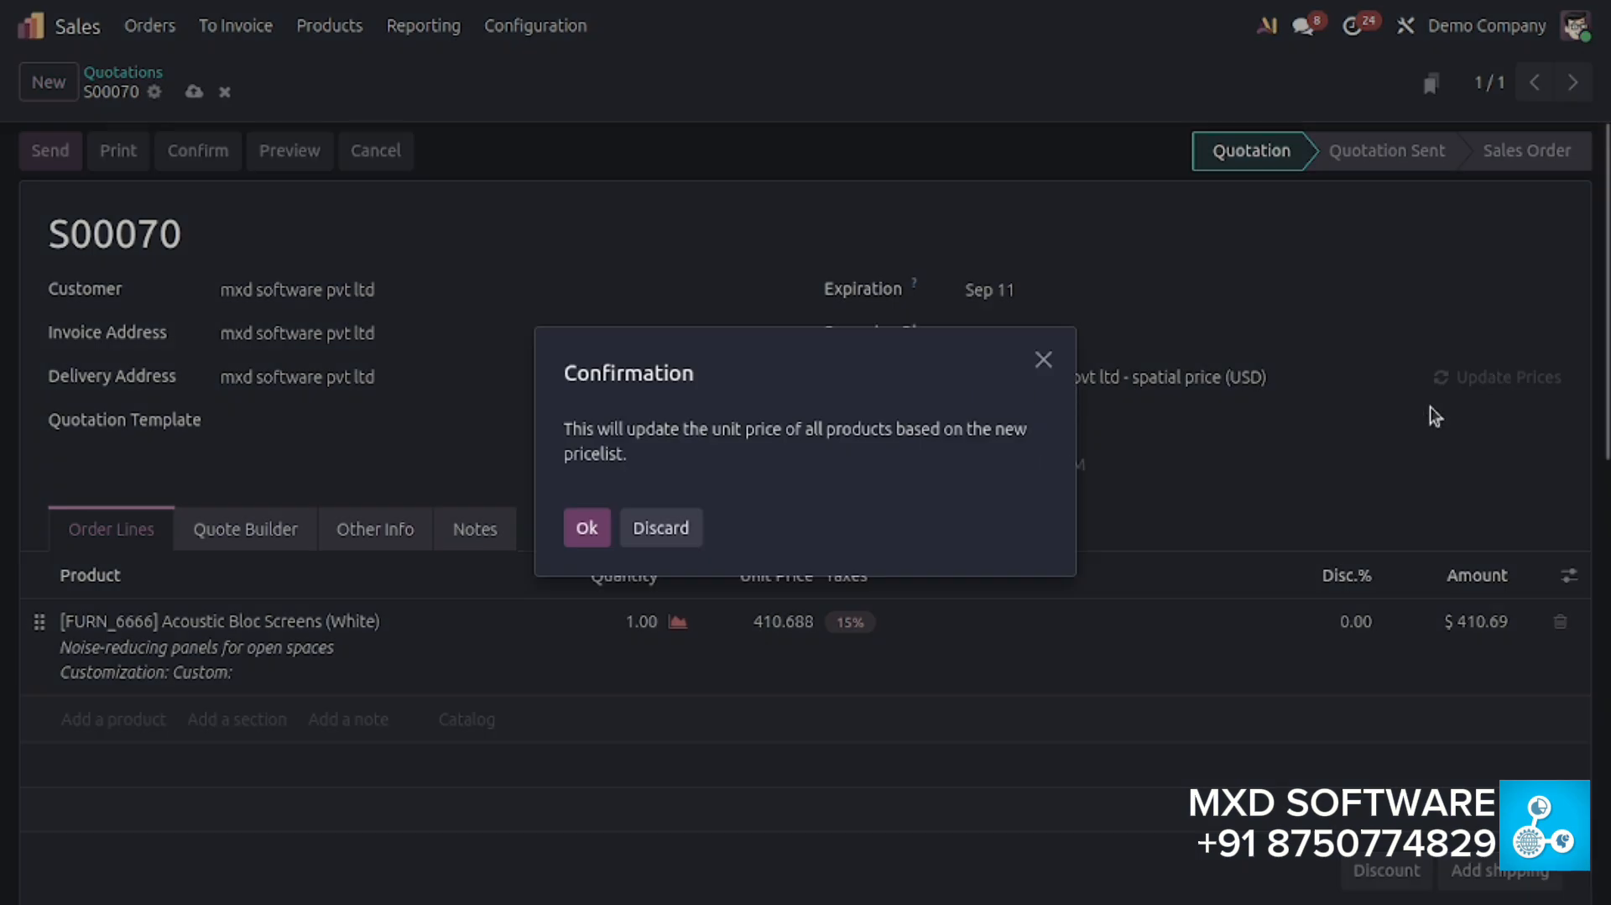
left_click(588, 529)
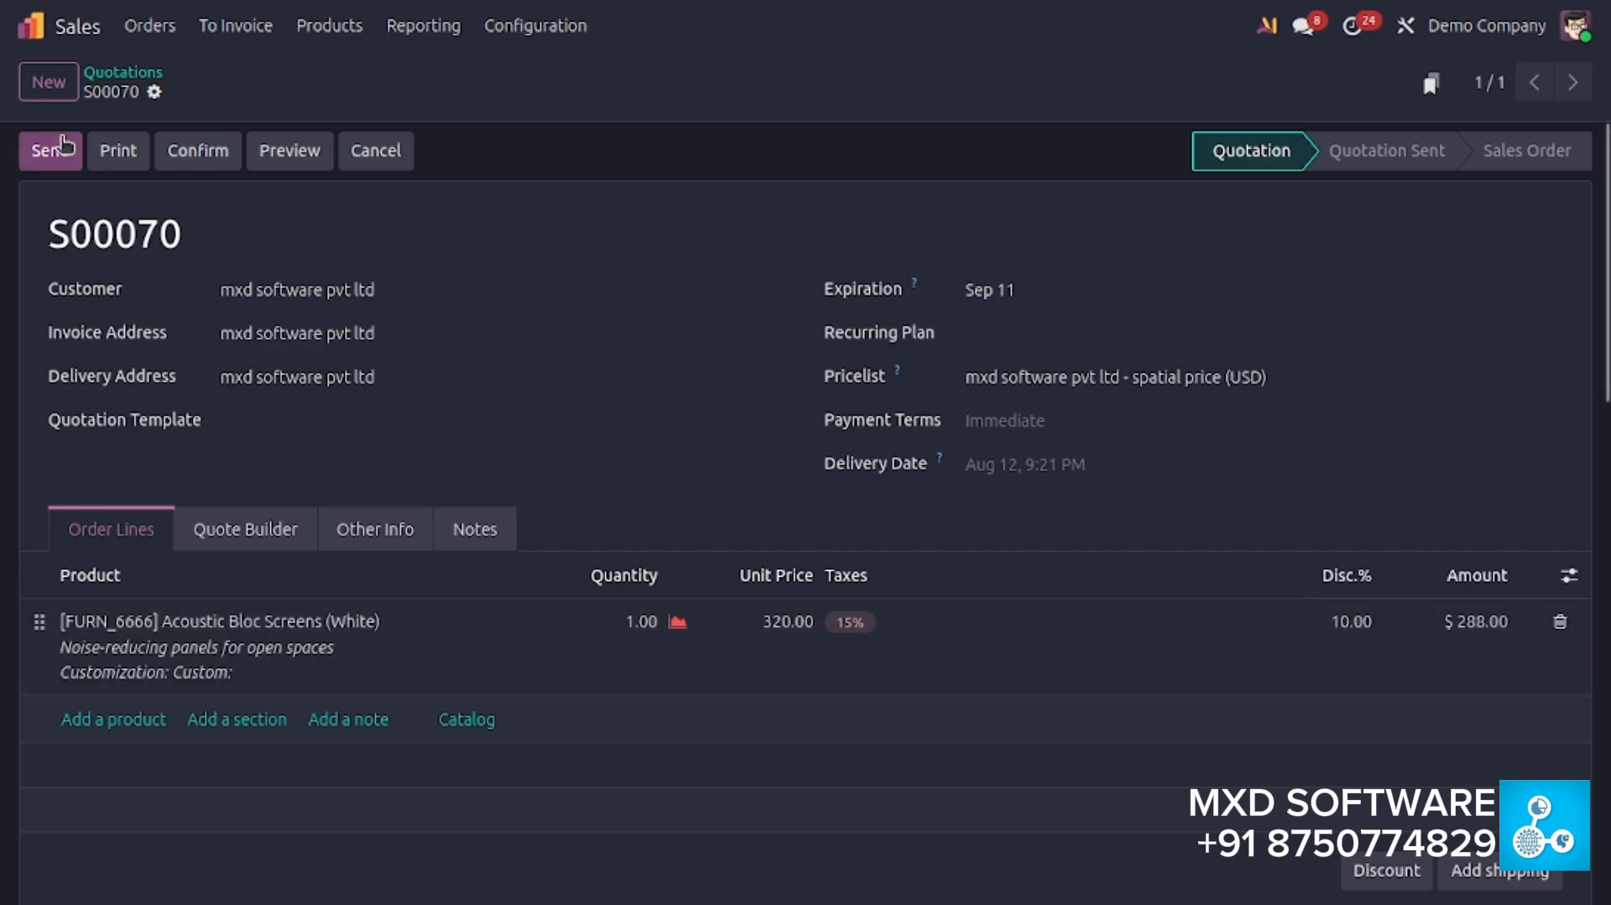
Leave the quotation, reopen Sales and create a new pricelist named "xyz"
left_click(31, 26)
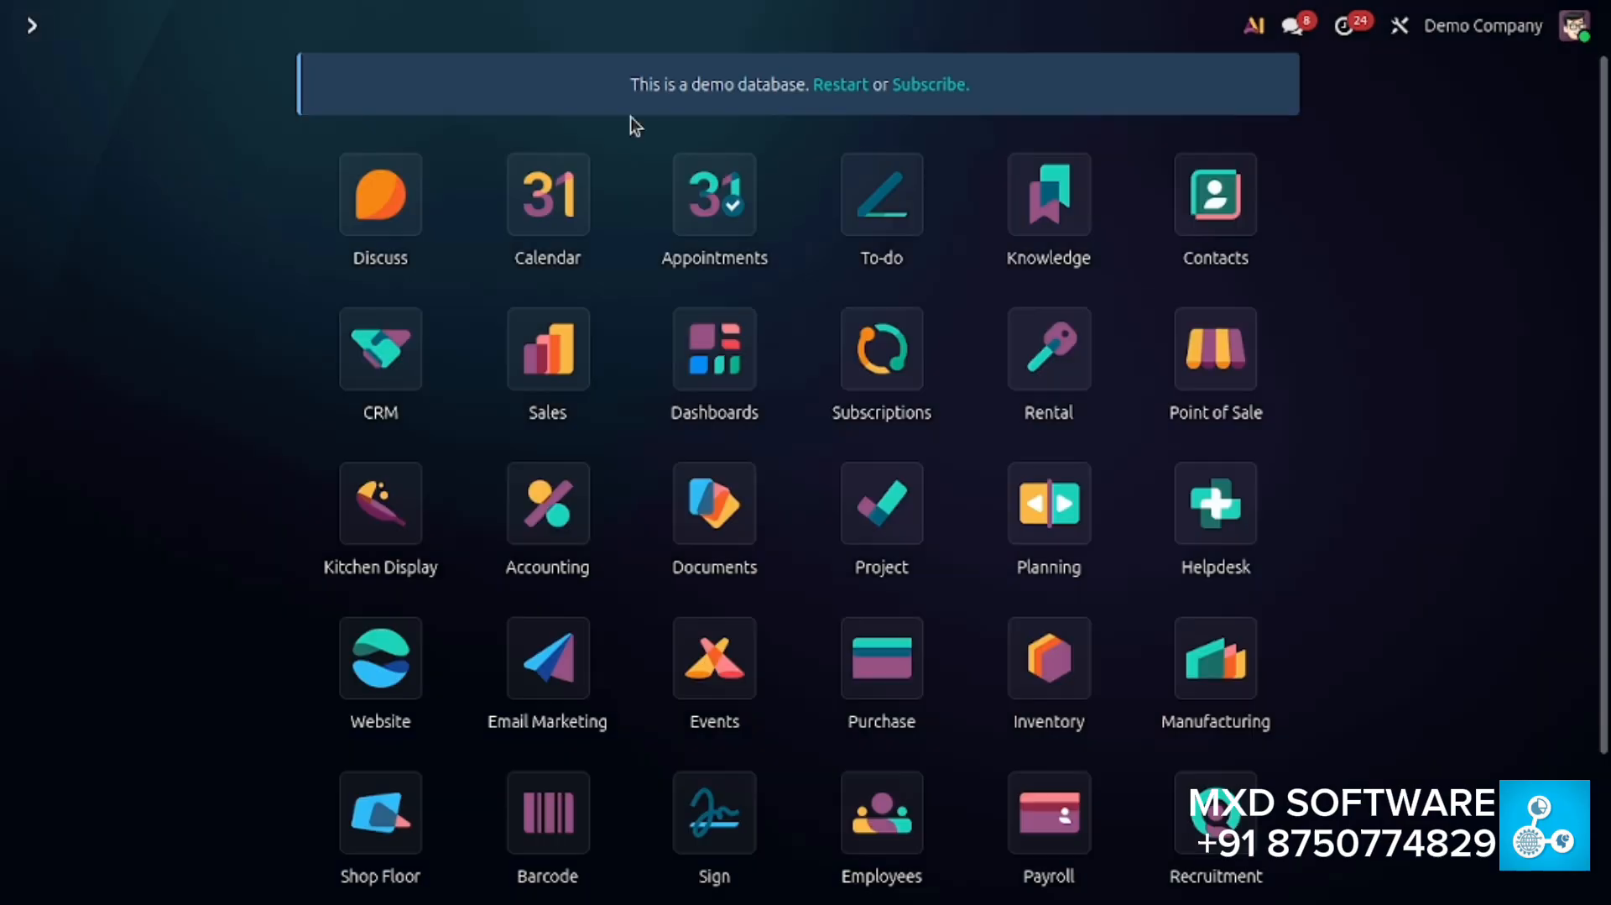
left_click(530, 382)
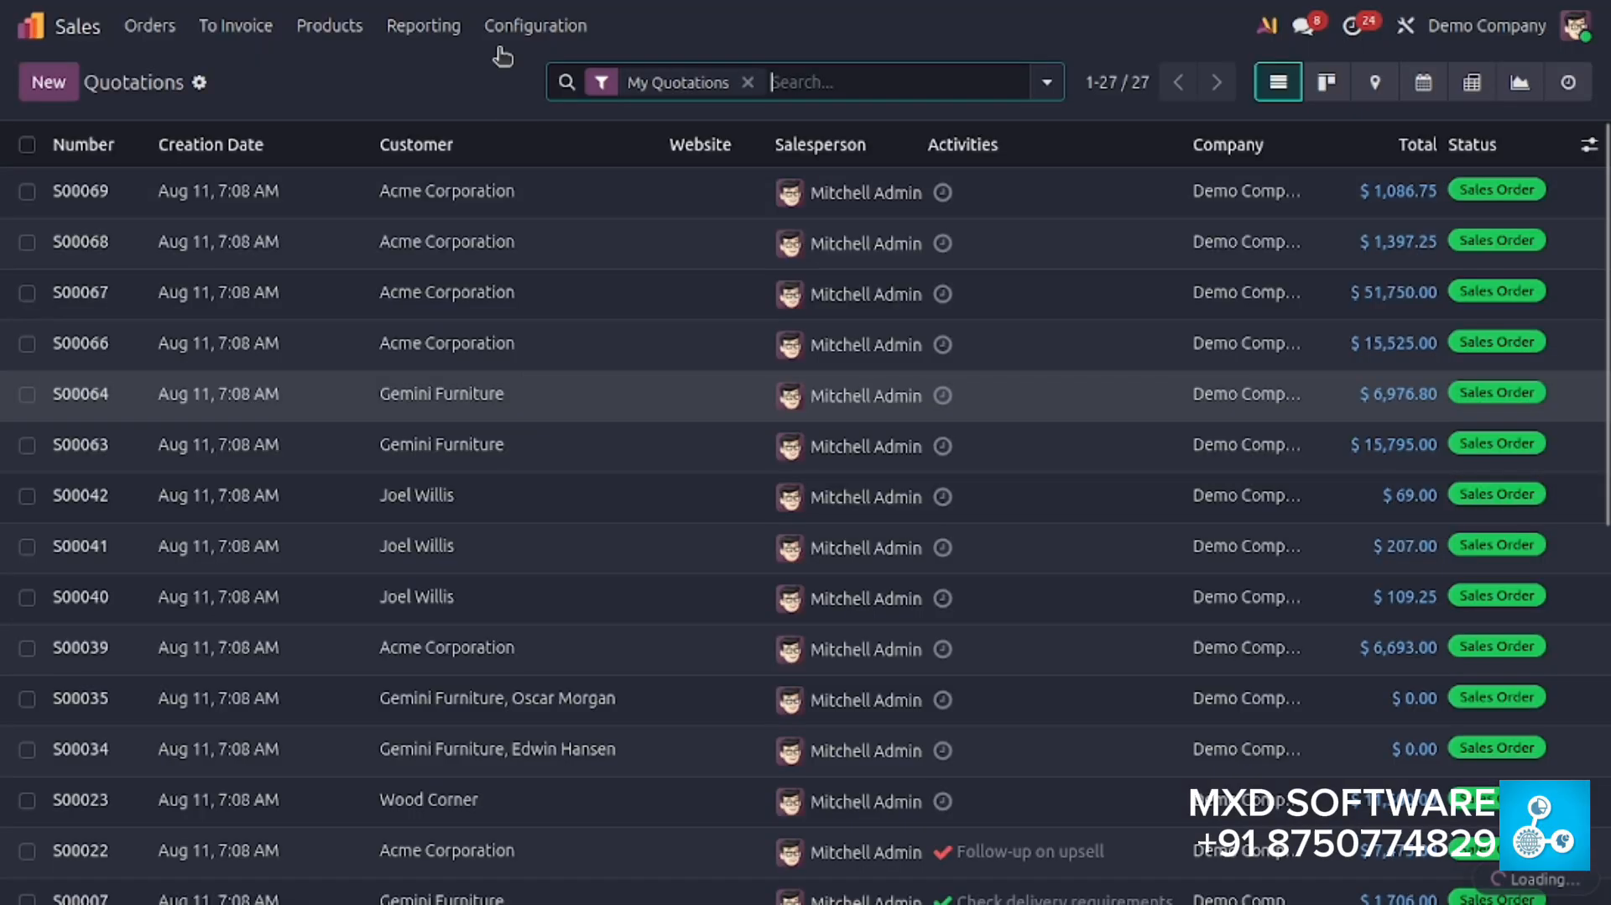
left_click(336, 27)
left_click(361, 130)
left_click(49, 83)
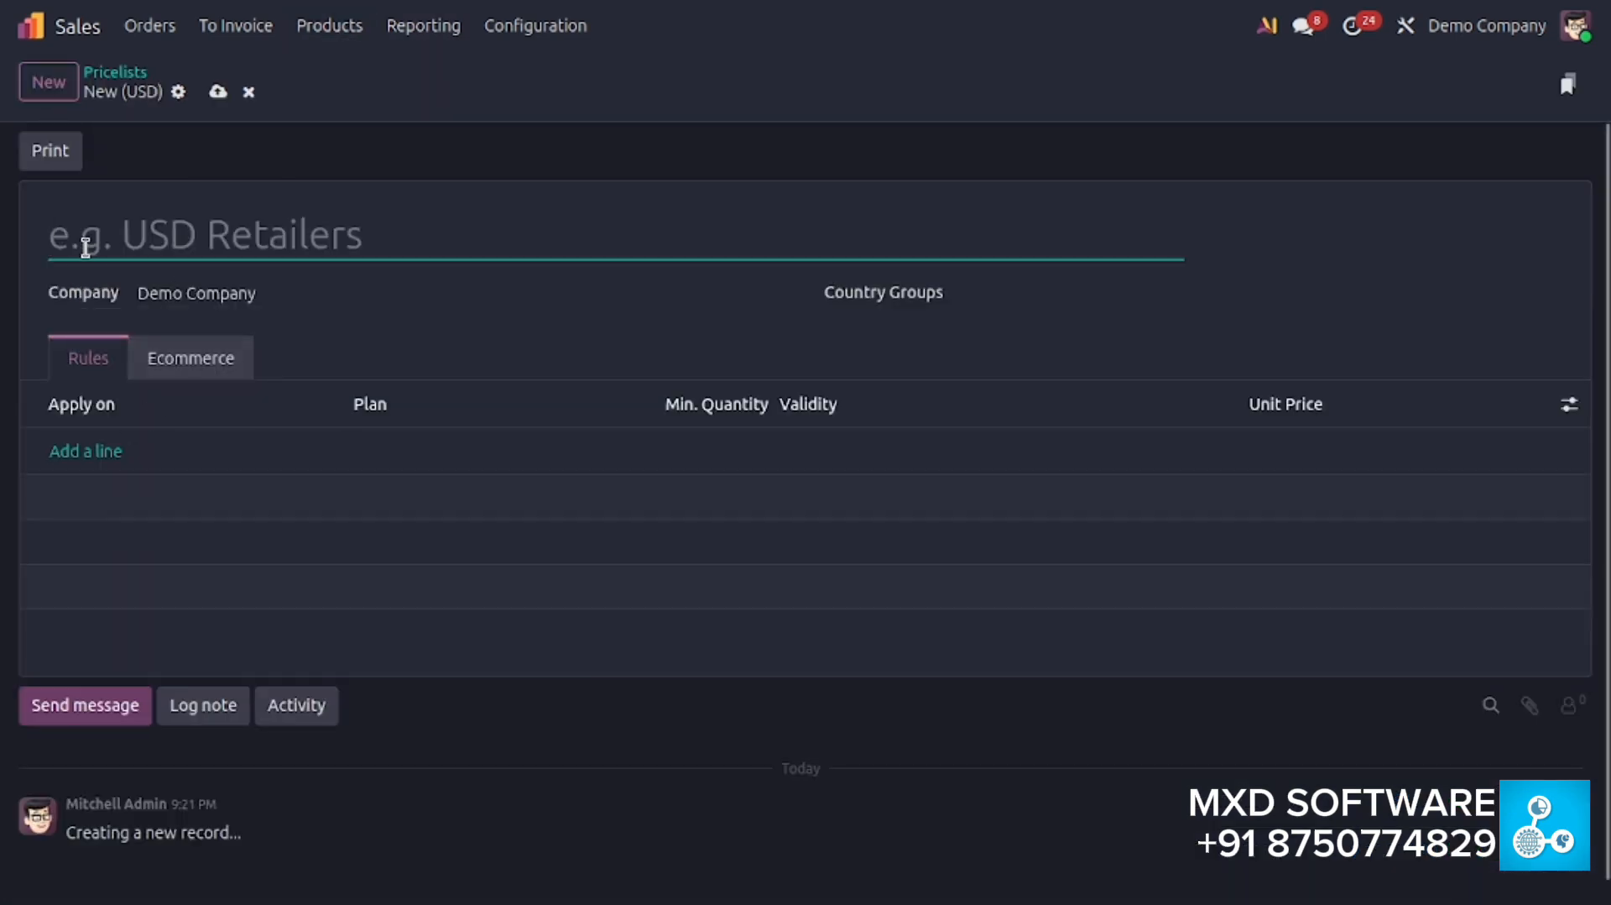
type("Xyz")
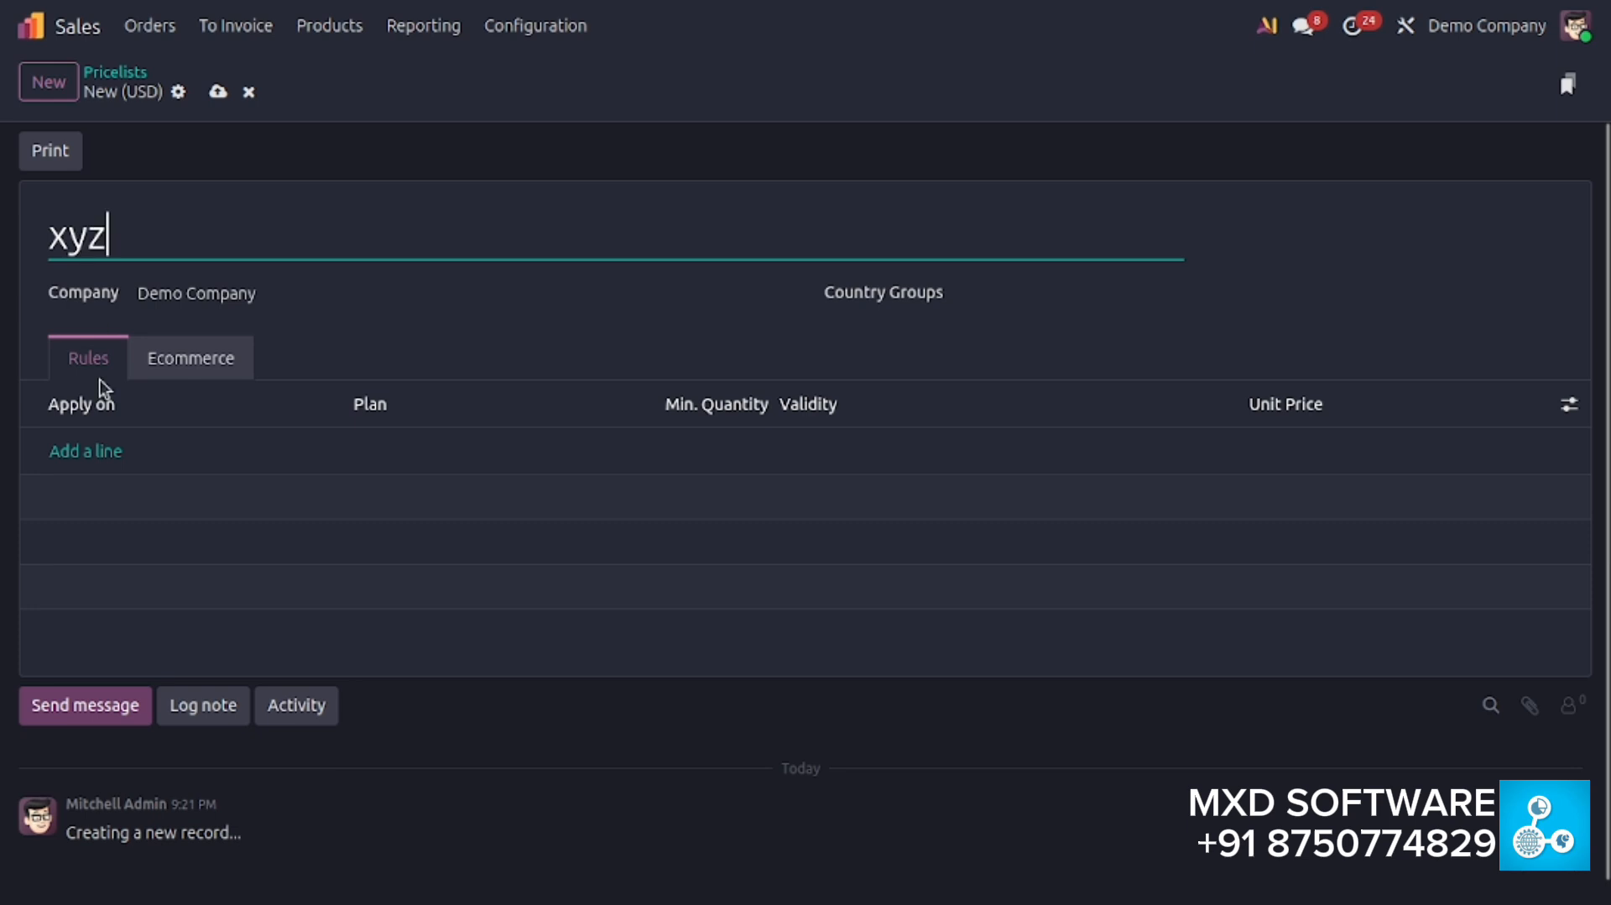
Start a rule in the xyz pricelist, look through the product categories, and set the rule to apply to Product
left_click(94, 453)
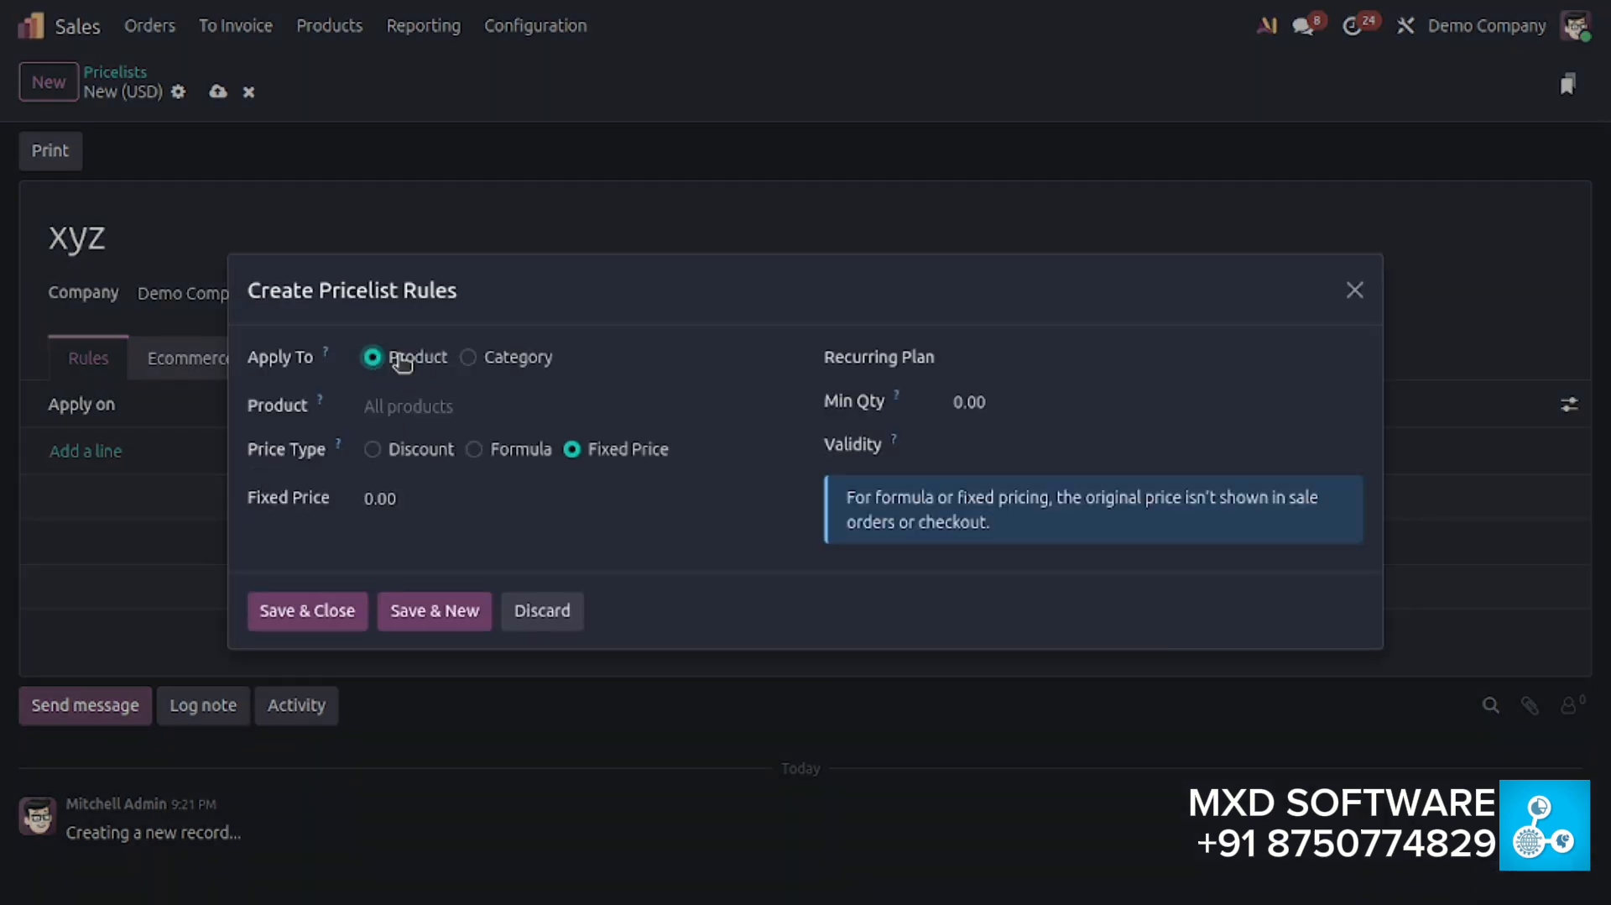
left_click(512, 362)
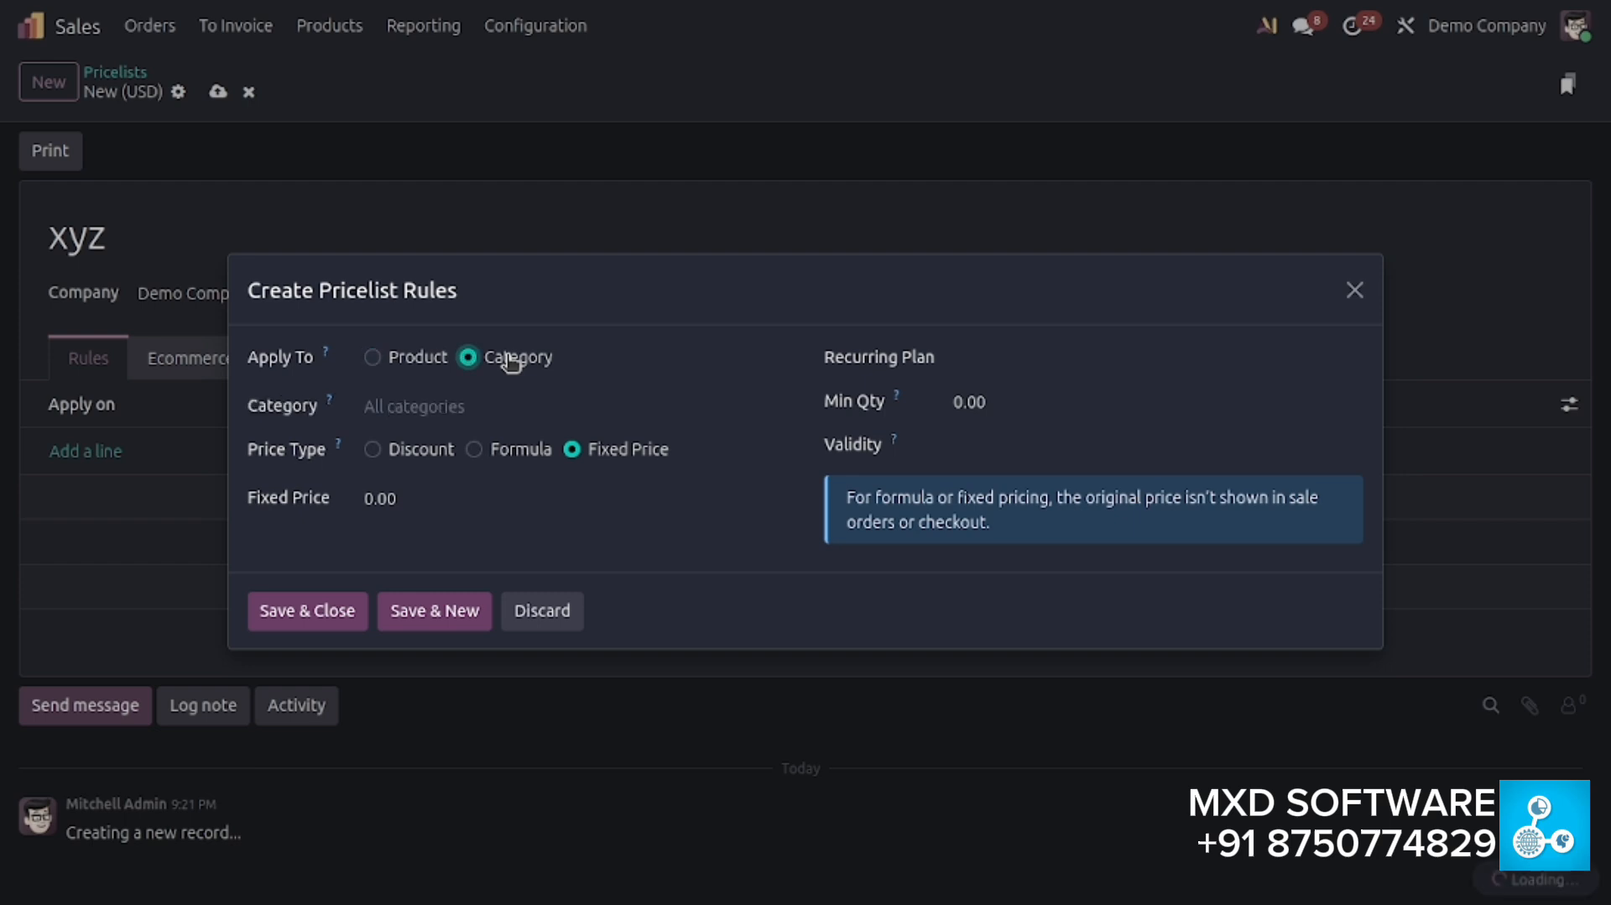
left_click(400, 406)
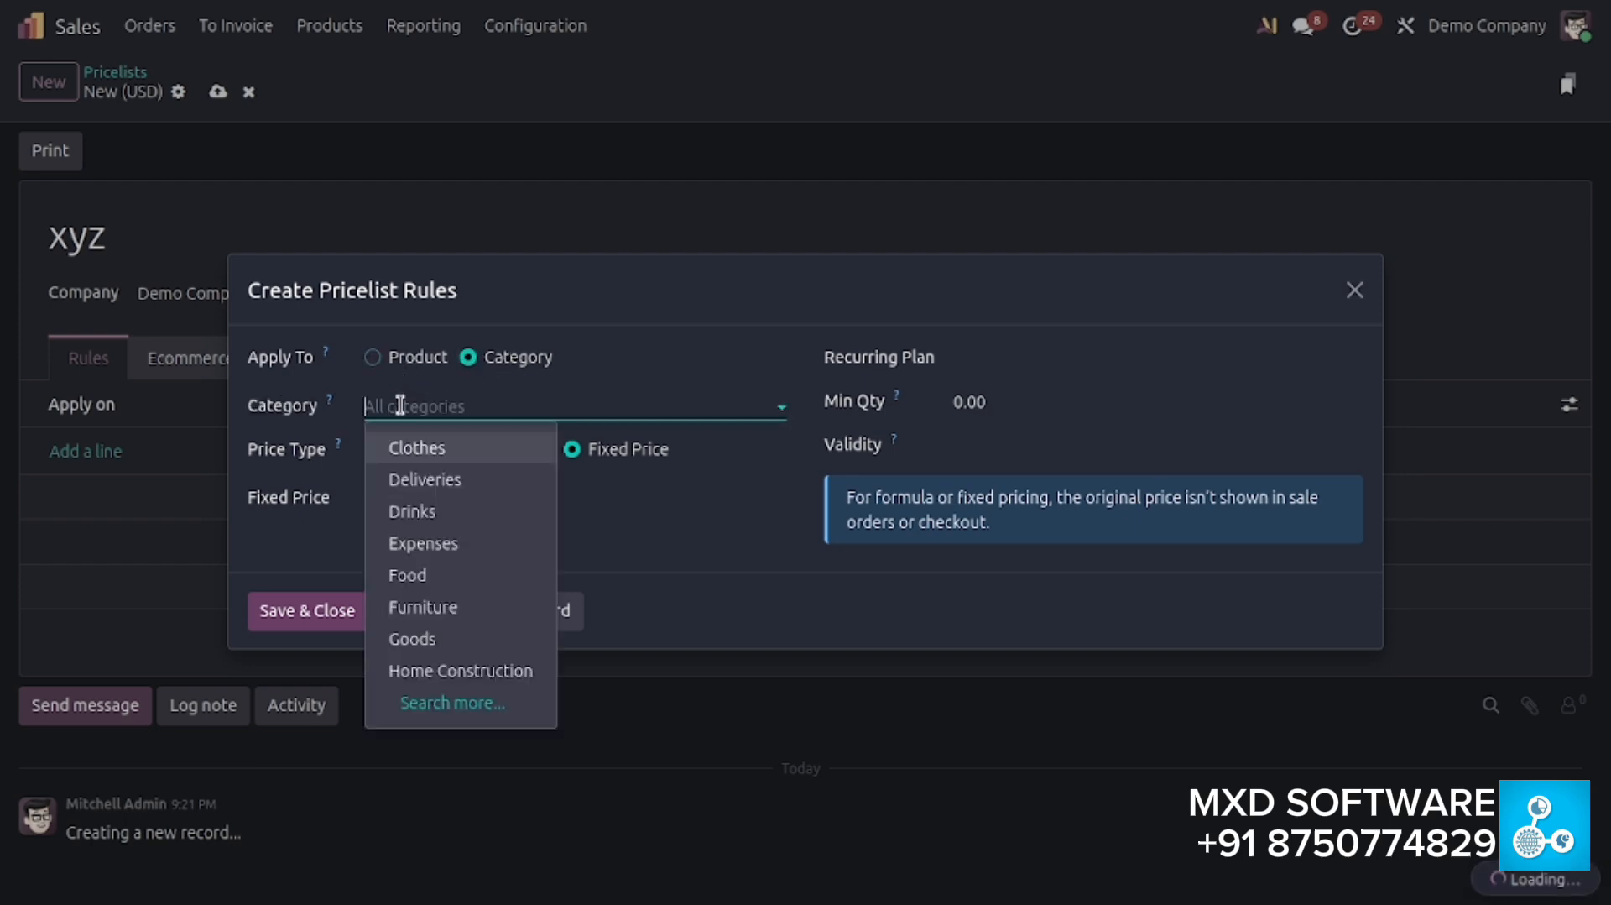
left_click(334, 383)
left_click(372, 356)
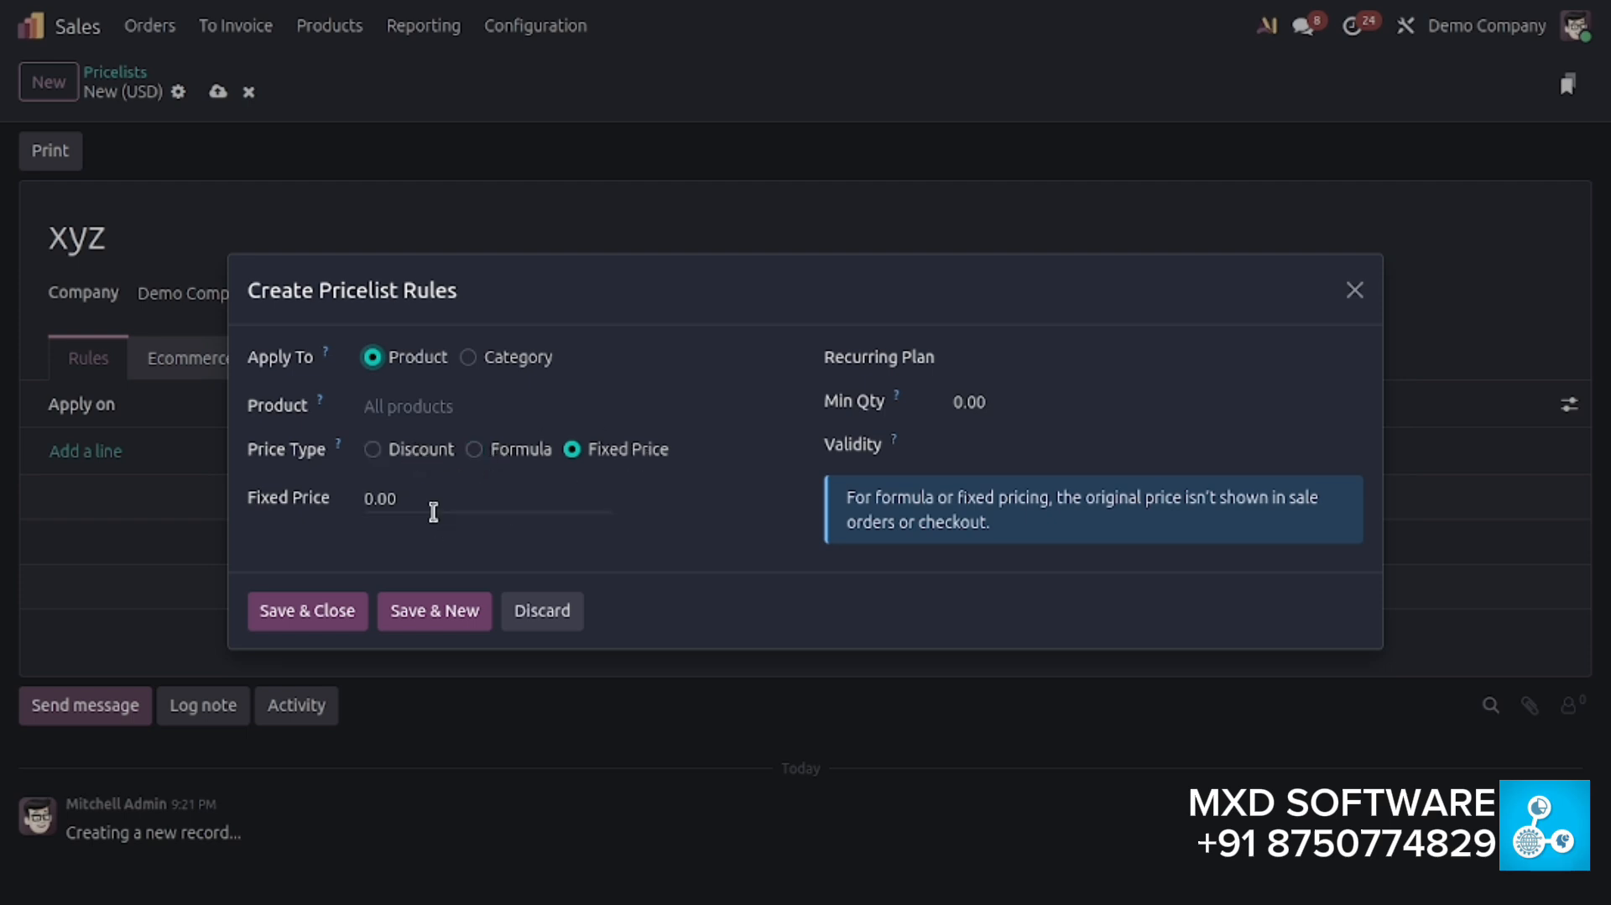
Set the rule's price type to Formula based on Sales Price, and view the Validity date options without choosing one
left_click(472, 450)
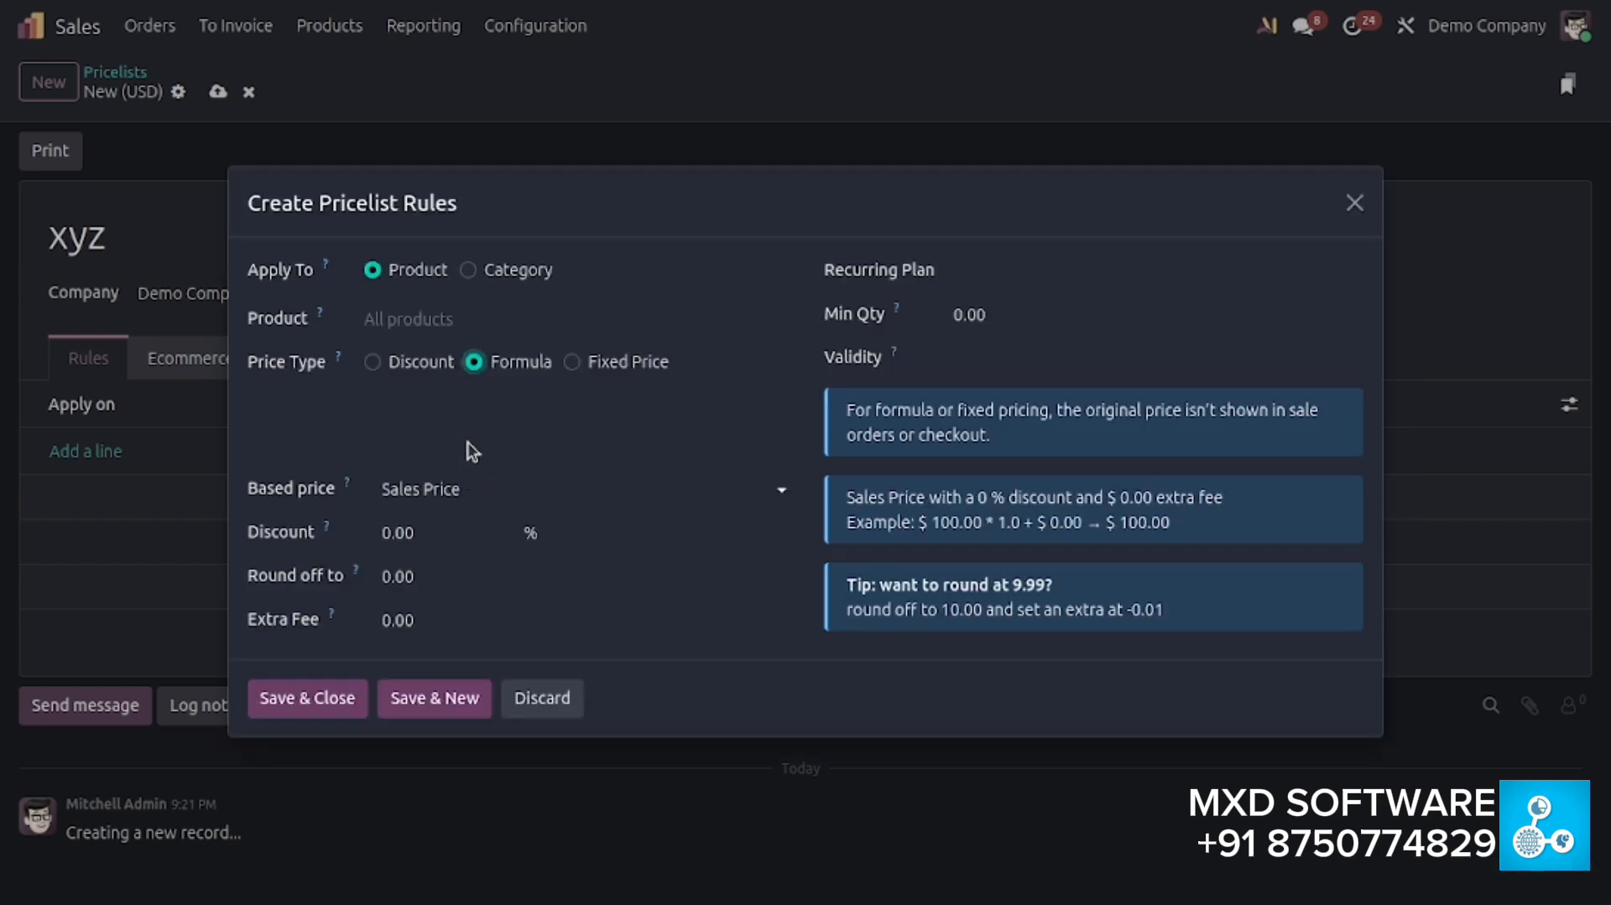
left_click(507, 491)
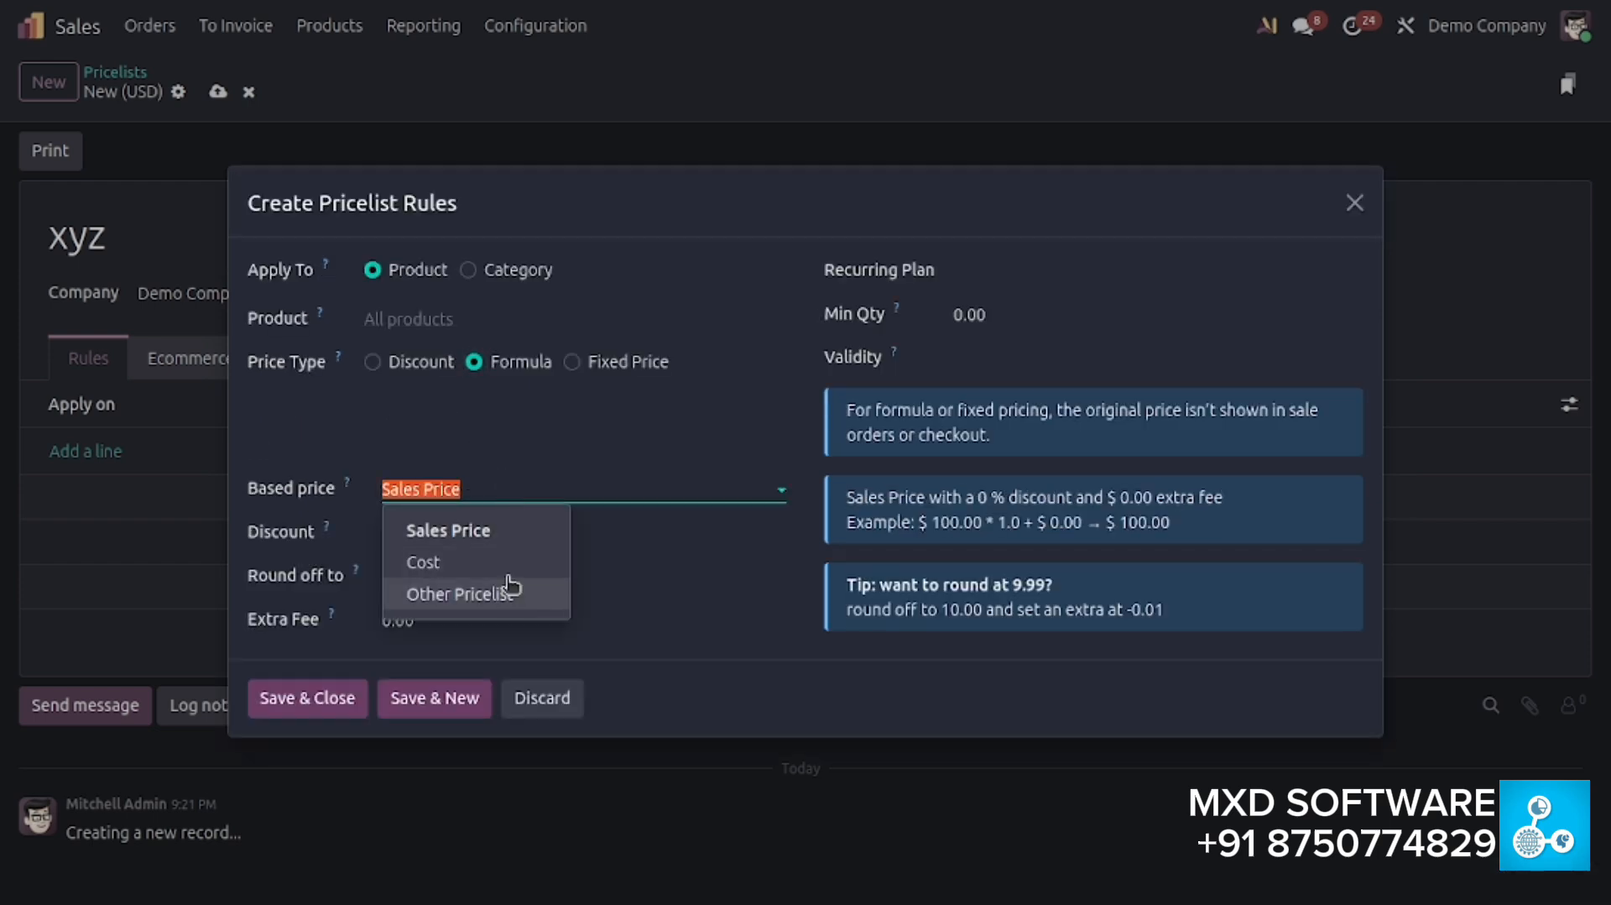
left_click(424, 530)
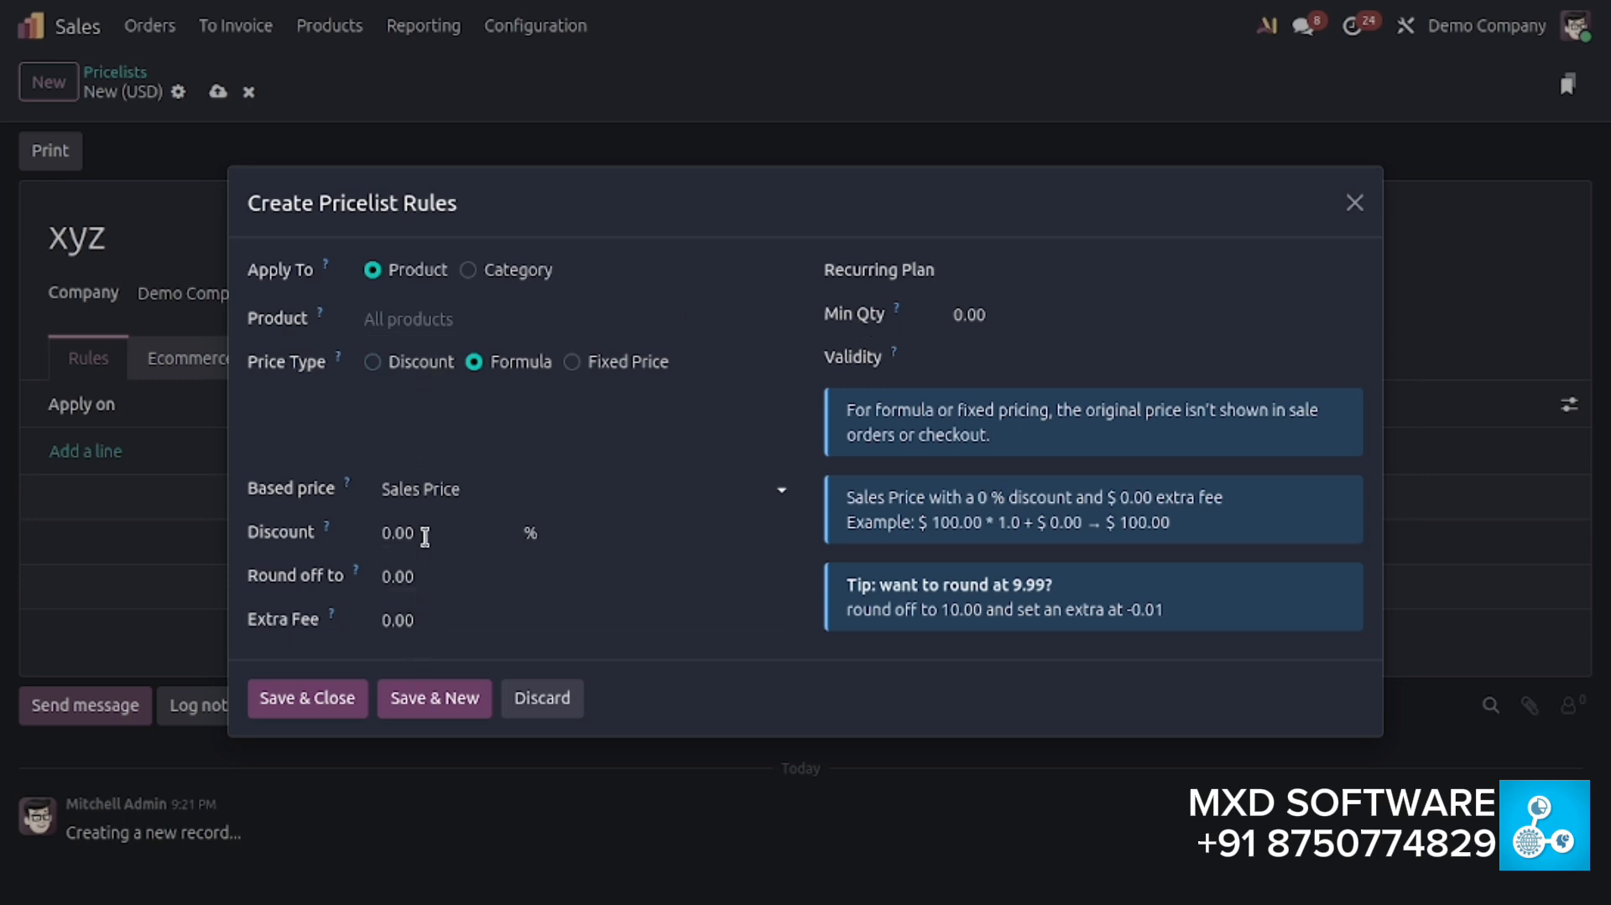
left_click(995, 369)
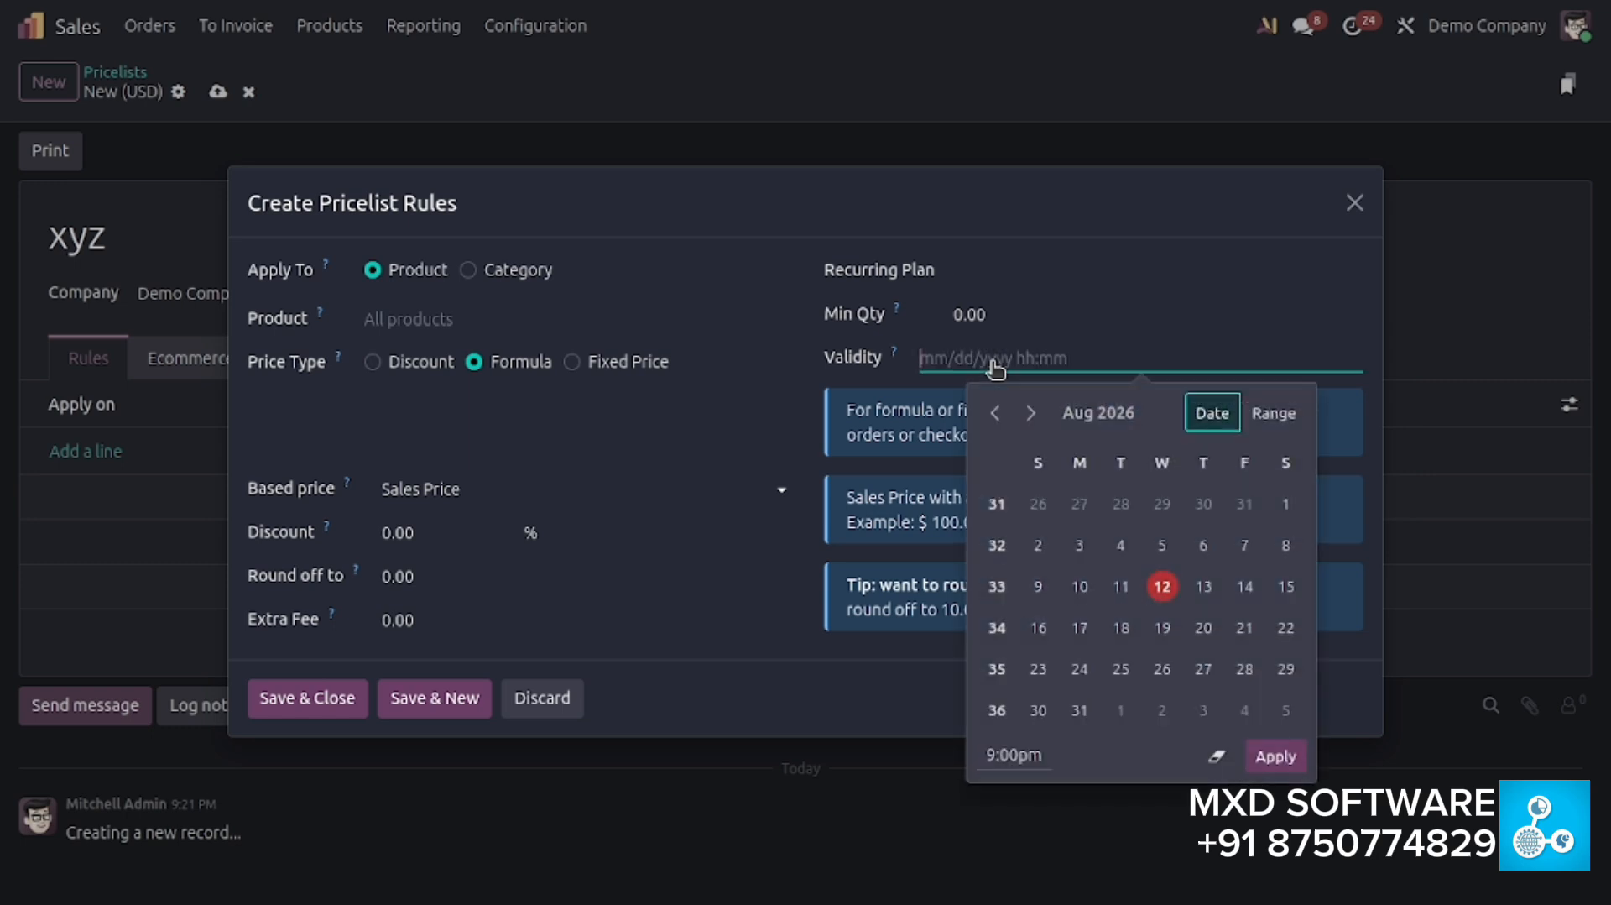
left_click(780, 349)
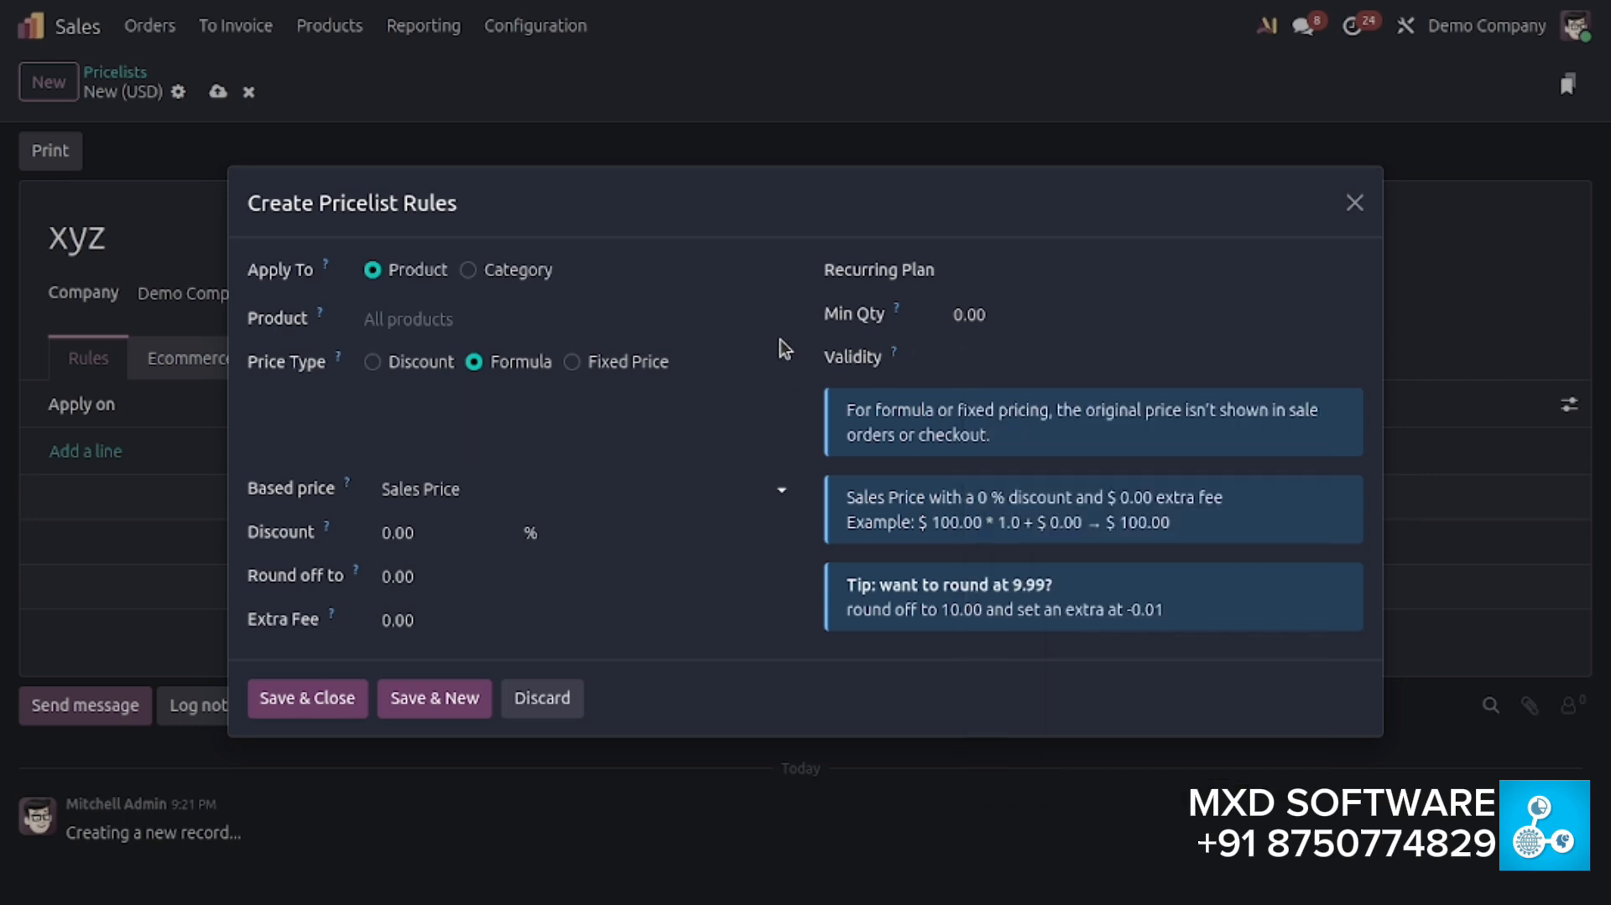